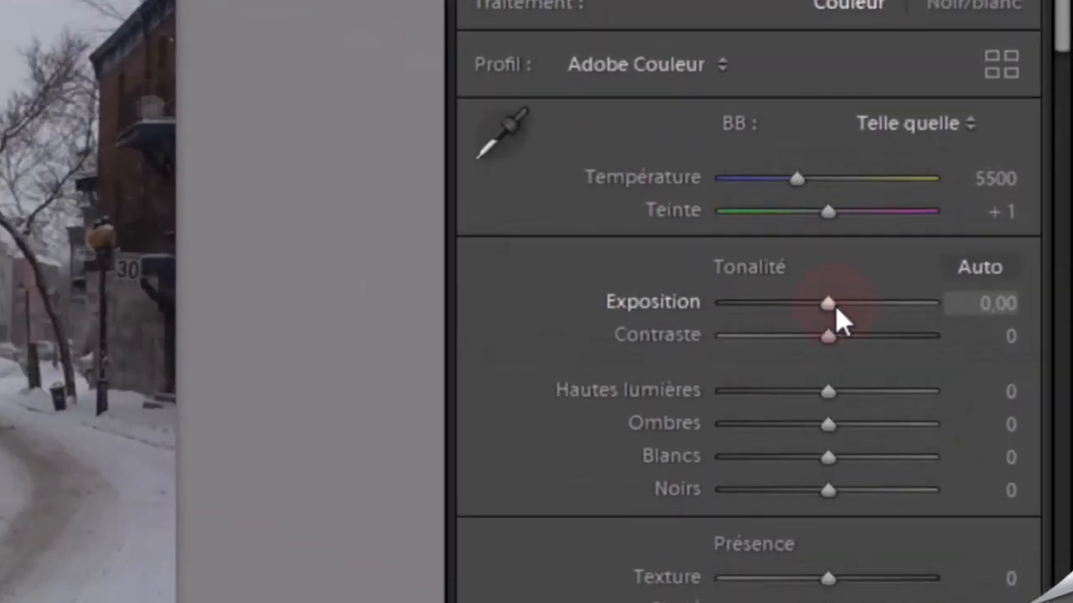
# Brighten the photo by setting its overall Exposition to +0,80.
pyautogui.click(967, 347)
pyautogui.press('Up')
pyautogui.press('Up')
pyautogui.press('Up')
pyautogui.press('Up')
pyautogui.press('Up')
pyautogui.press('Up')
pyautogui.press('Up')
pyautogui.press('Up')
pyautogui.press('Down')
pyautogui.press('Down')
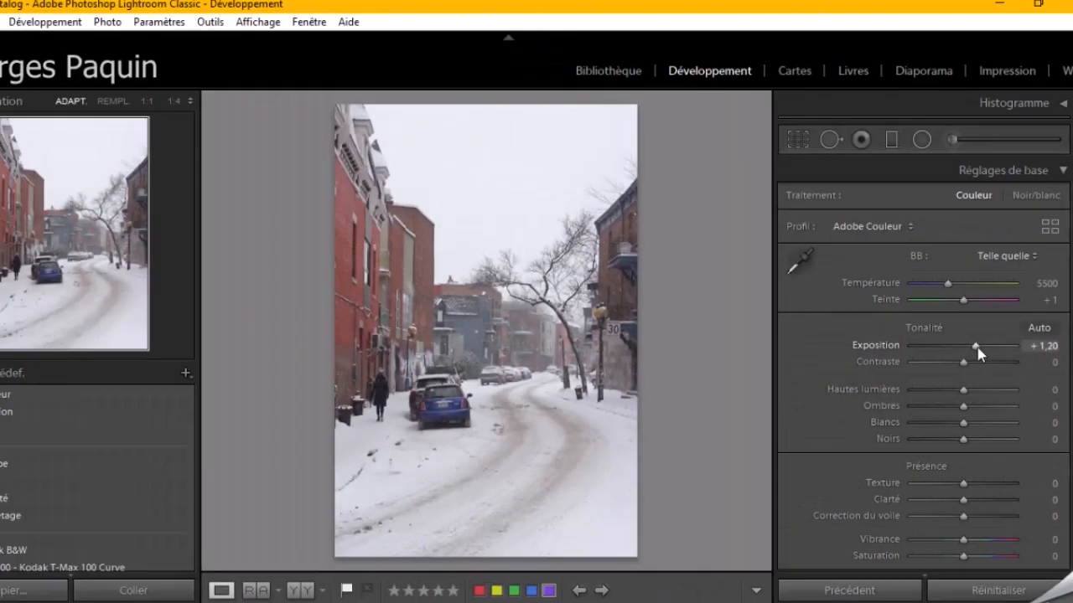
pyautogui.moveTo(977, 347); pyautogui.dragTo(973, 344)
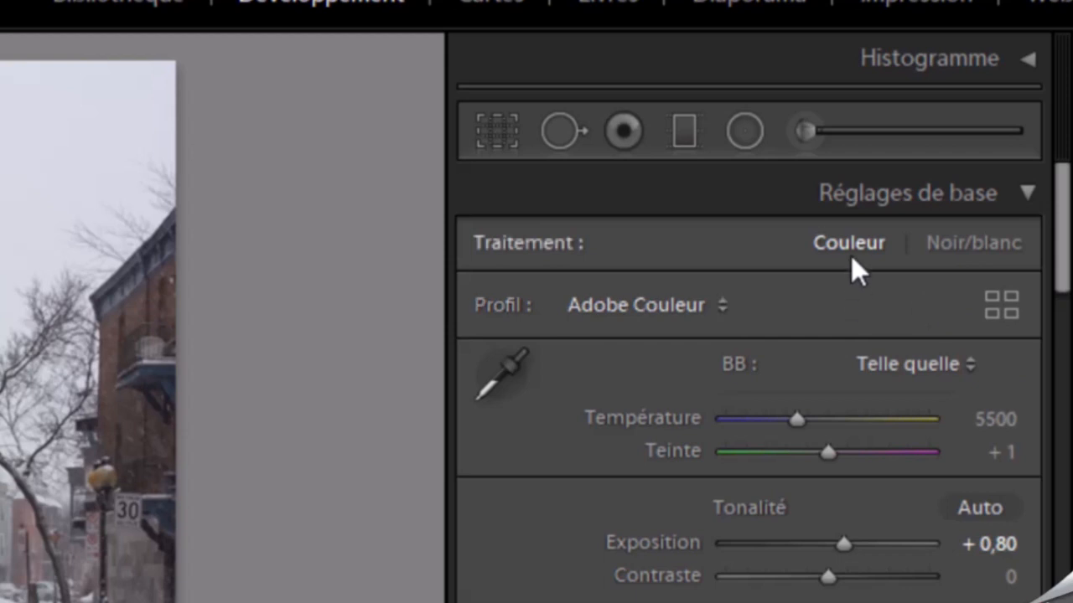
# Try removing the photo's color with Saturation at −100, and reset Saturation to its default.
pyautogui.scroll(-3, 825, 453)
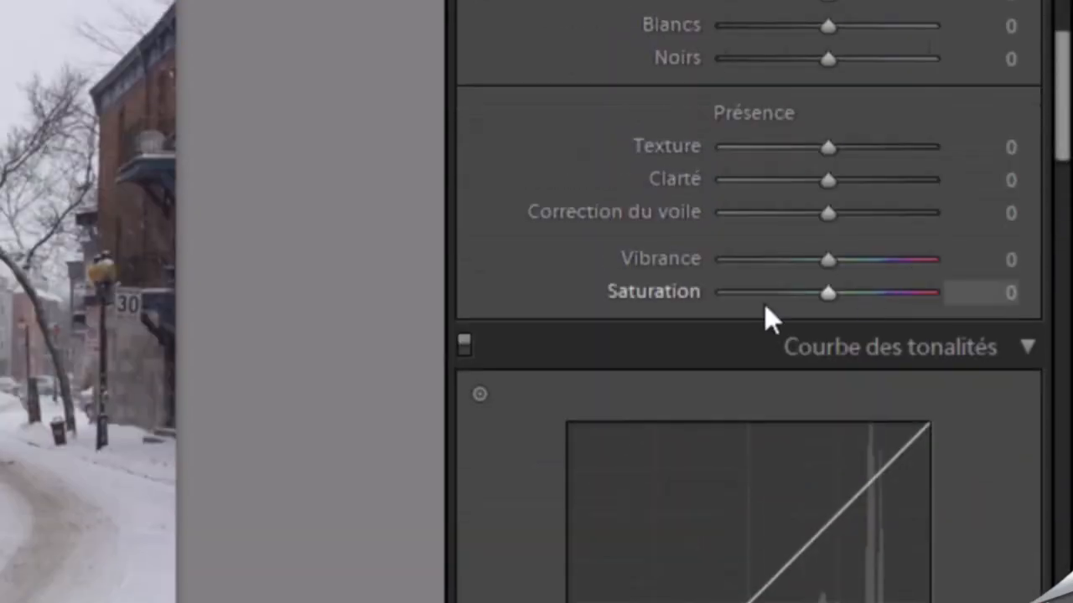
pyautogui.moveTo(830, 295); pyautogui.dragTo(672, 307)
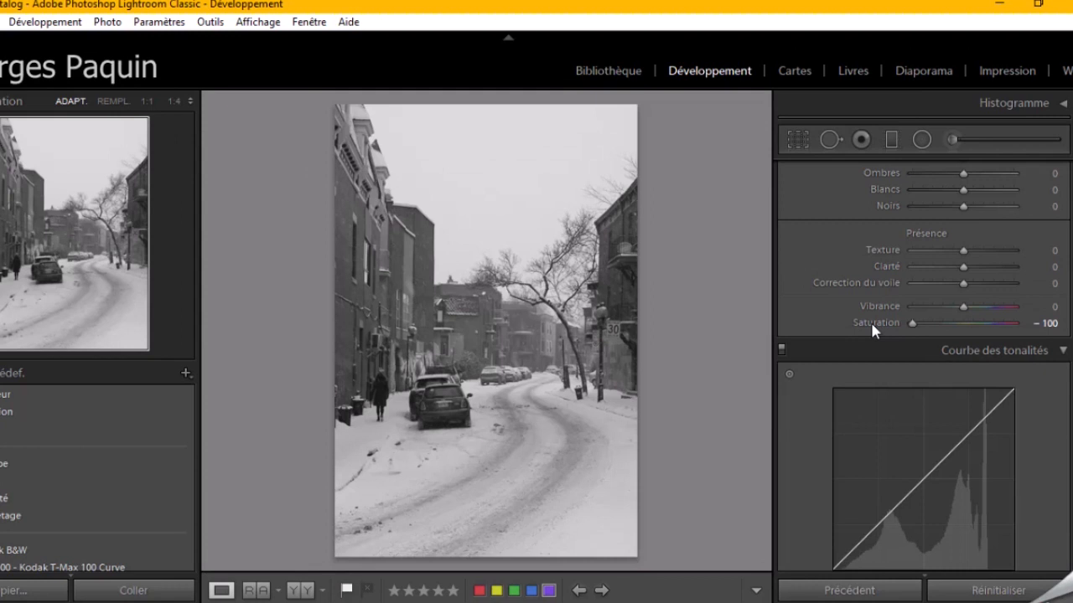
pyautogui.doubleClick(871, 325)
# Convert the photo to the Noir/blanc treatment.
pyautogui.scroll(3, 997, 307)
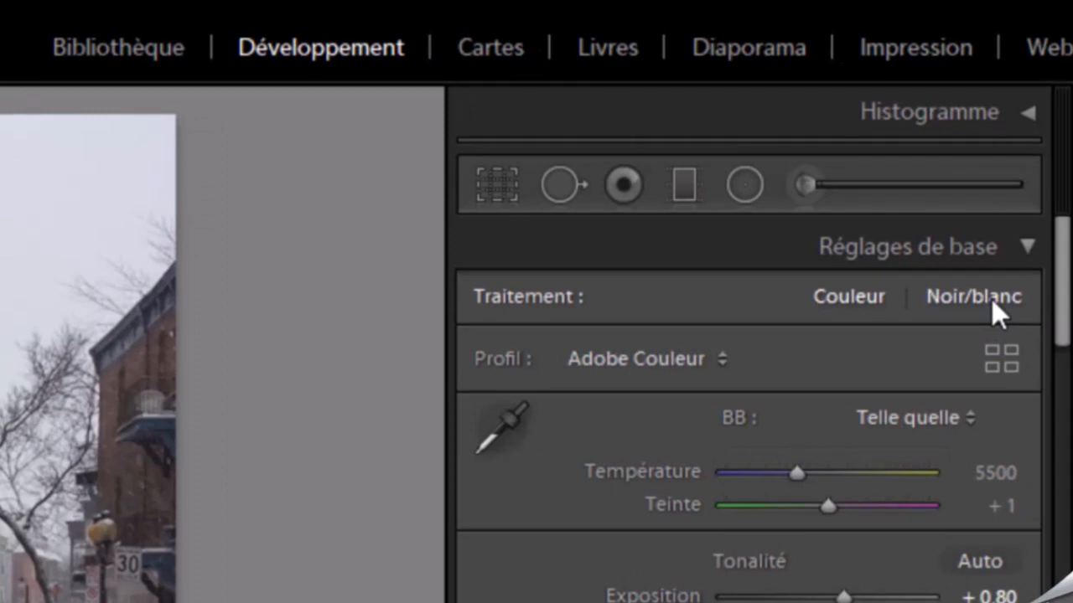
pyautogui.click(991, 299)
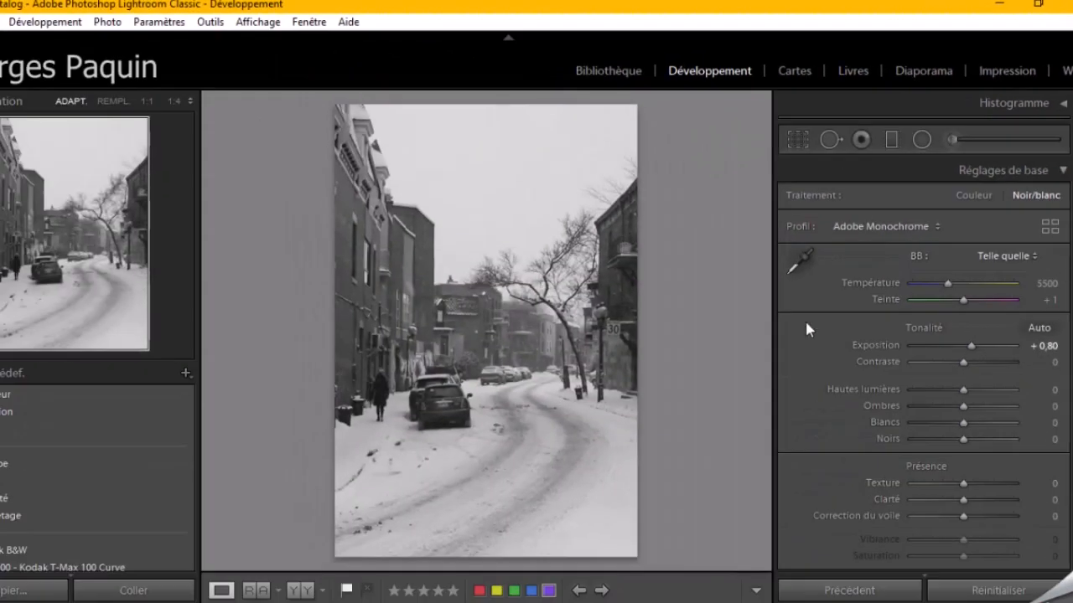
# In the tone curve, move the shadow range divider towards the blacks and lower Tons sombres to −32.
pyautogui.scroll(-5, 825, 322)
pyautogui.scroll(-5, 824, 329)
pyautogui.scroll(-5, 820, 362)
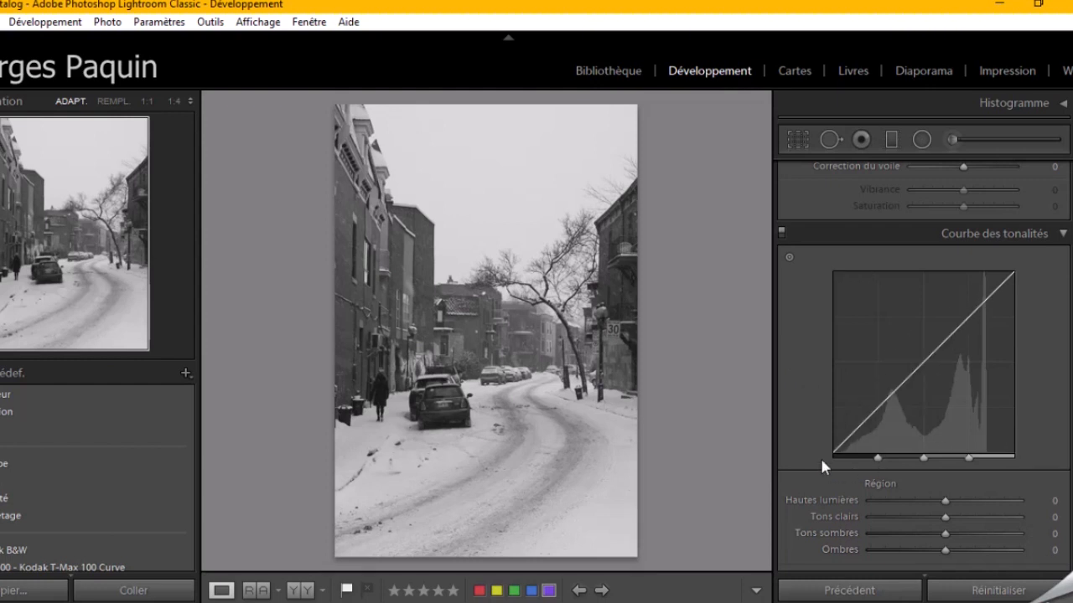
pyautogui.moveTo(877, 458); pyautogui.dragTo(794, 447)
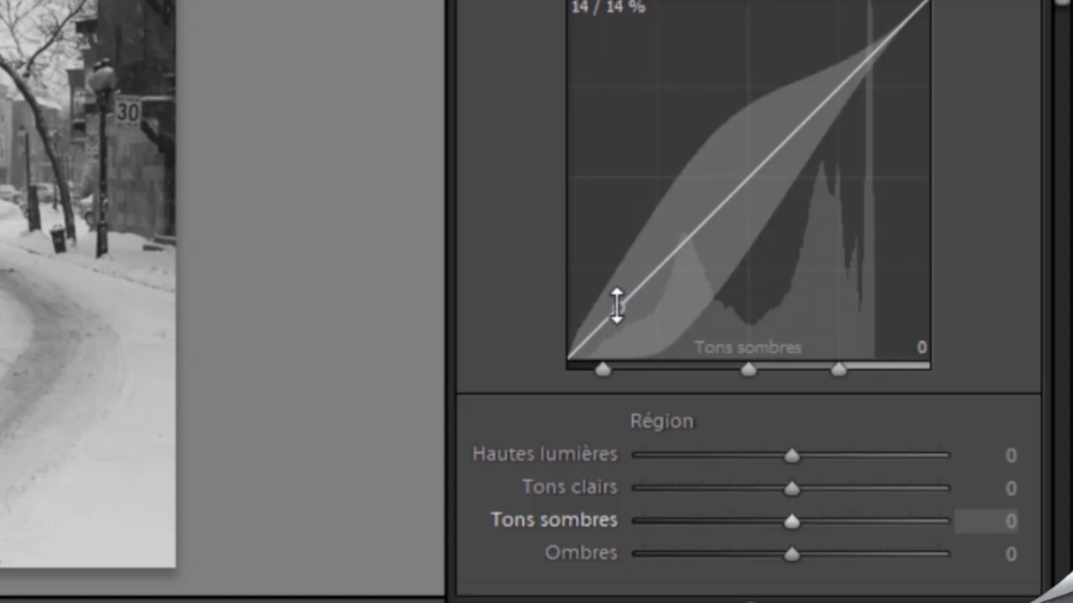
pyautogui.click(616, 307)
pyautogui.moveTo(616, 307); pyautogui.dragTo(620, 333)
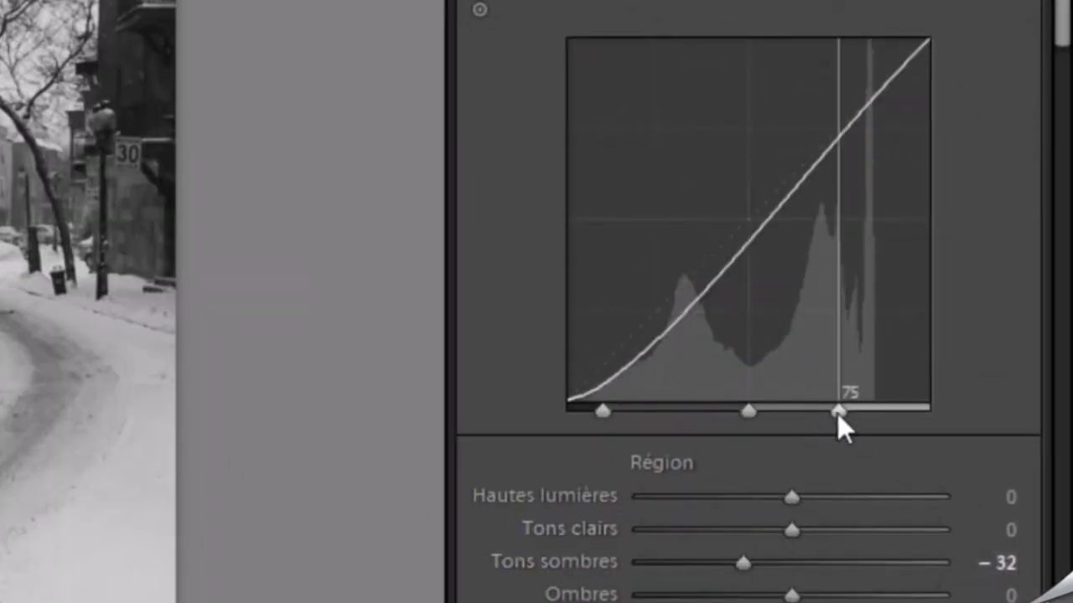
# Widen the tone curve's light-tone range by spreading its highlight and midtone dividers, and raise Tons clairs to +15.
pyautogui.moveTo(838, 411); pyautogui.dragTo(951, 419)
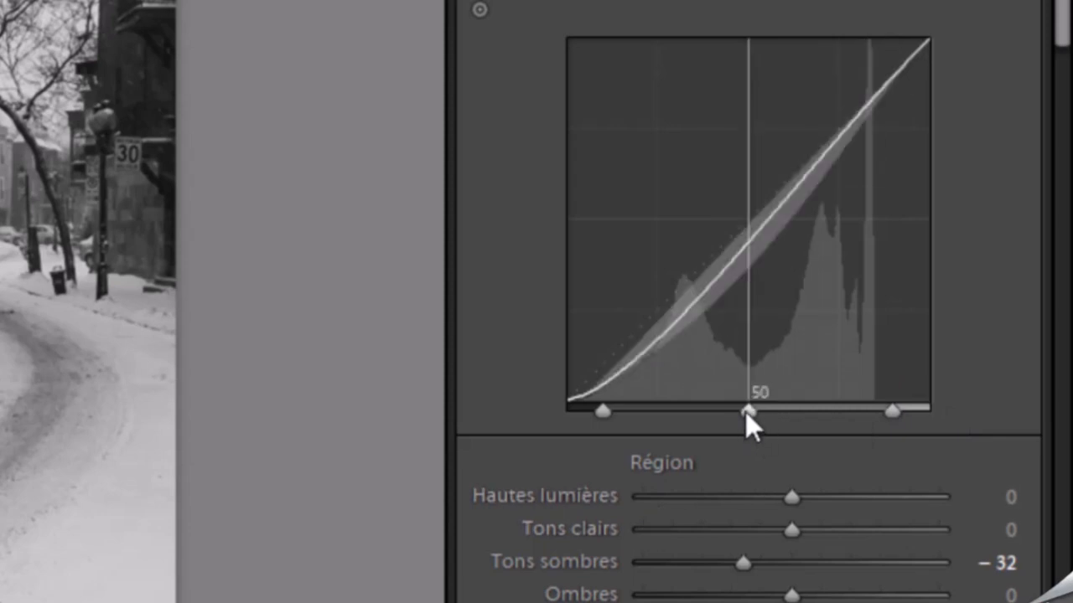
pyautogui.moveTo(745, 411)
pyautogui.mouseDown()
pyautogui.moveTo(678, 427)
pyautogui.moveTo(680, 409)
pyautogui.mouseUp()
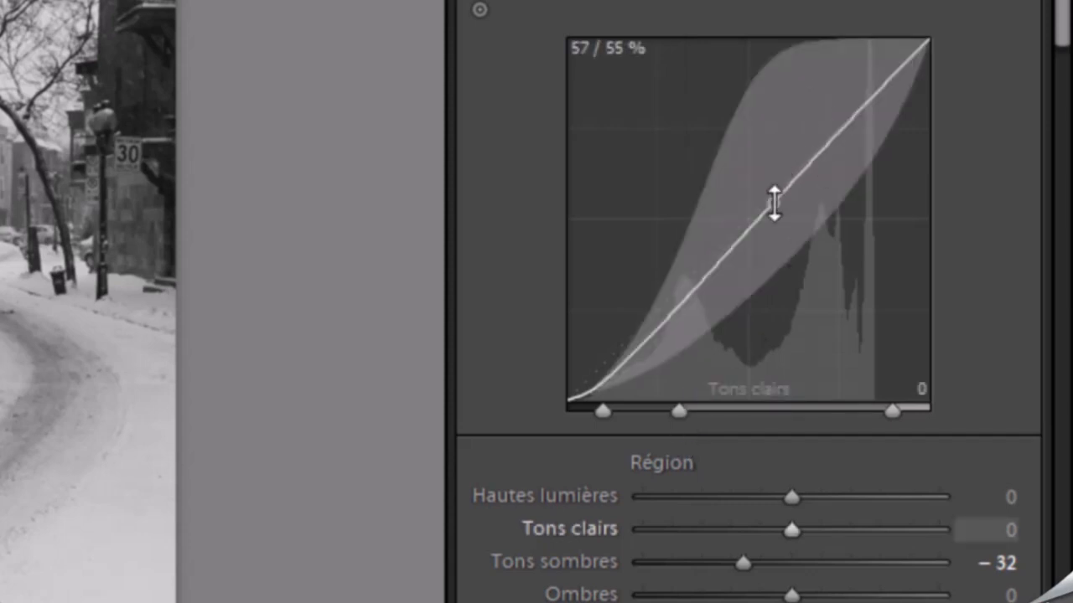
pyautogui.click(807, 157)
pyautogui.moveTo(807, 158); pyautogui.dragTo(806, 145)
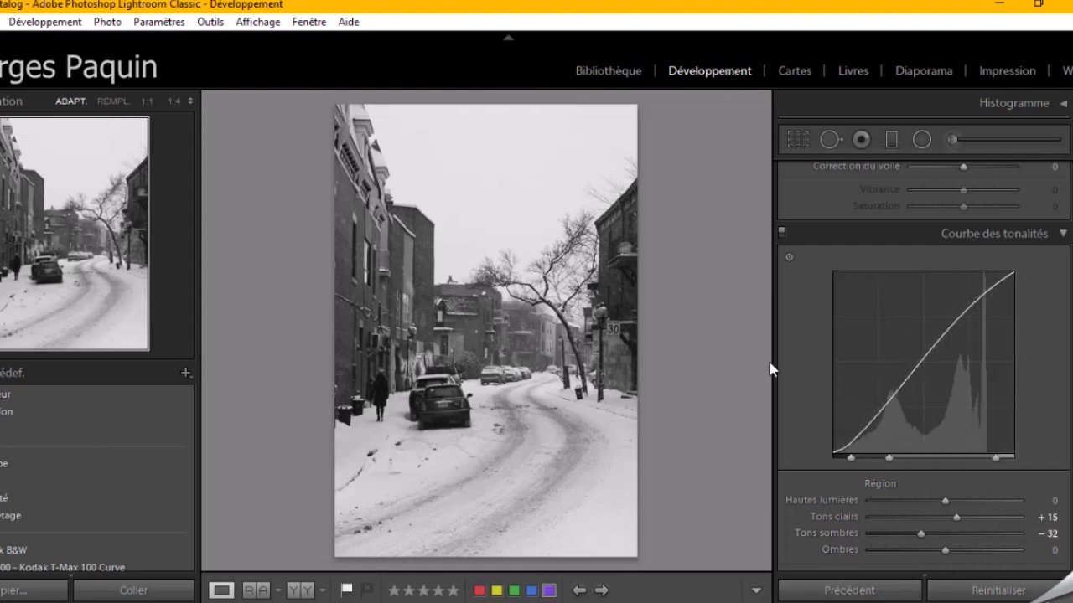
# Deepen the blacks in the basic adjustments by setting Noirs to −30.
pyautogui.scroll(5, 812, 373)
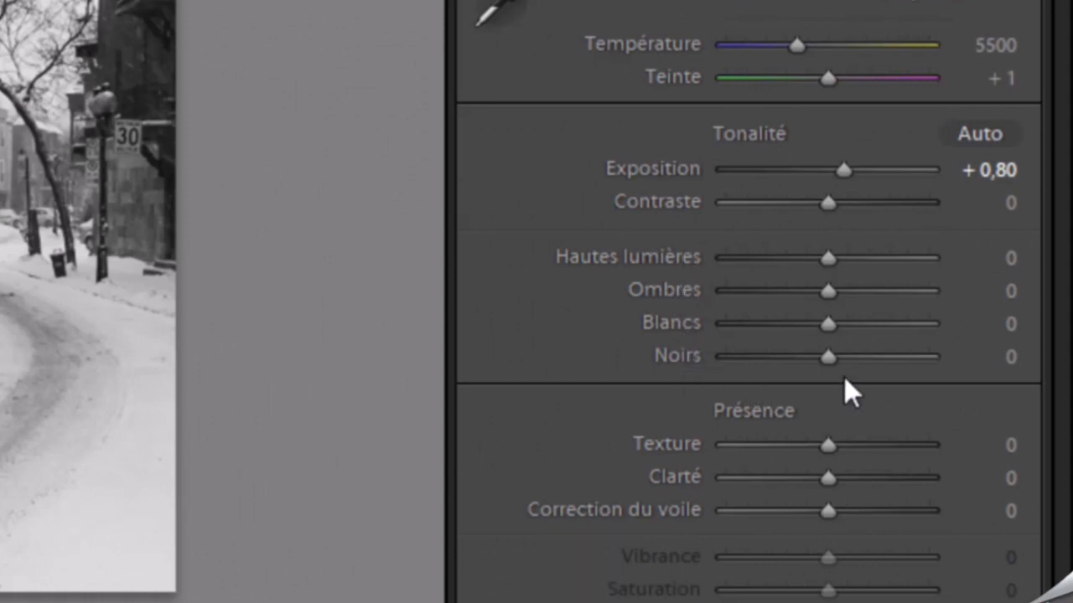
pyautogui.press('Down')
pyautogui.press('Down')
pyautogui.press('Down')
pyautogui.press('Down')
pyautogui.press('Down')
pyautogui.press('Down')
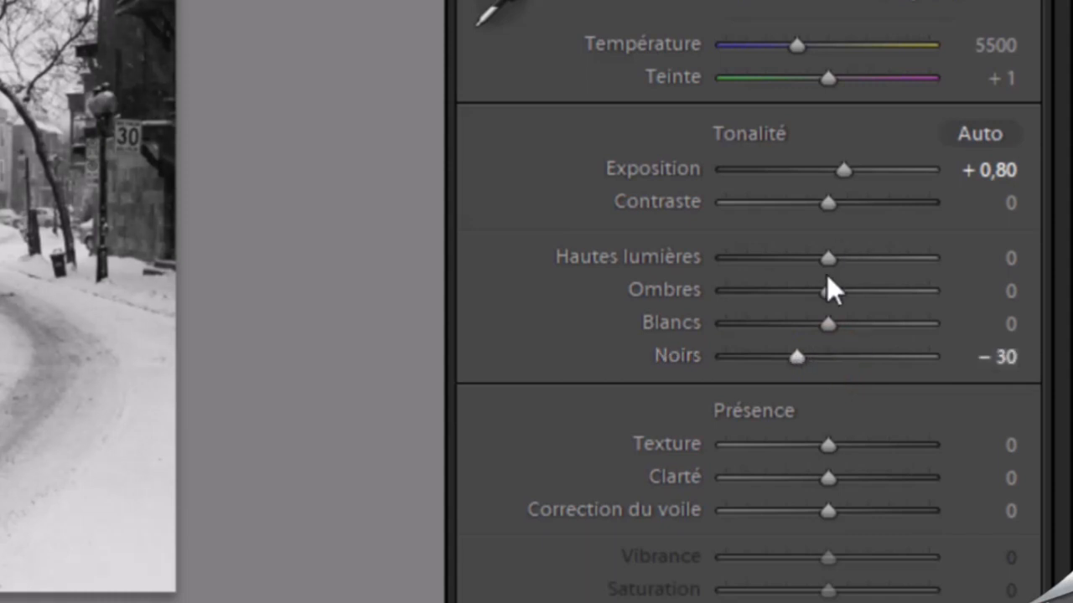
# Lighten the shadows in the basic adjustments by setting Ombres to +30.
pyautogui.click(826, 296)
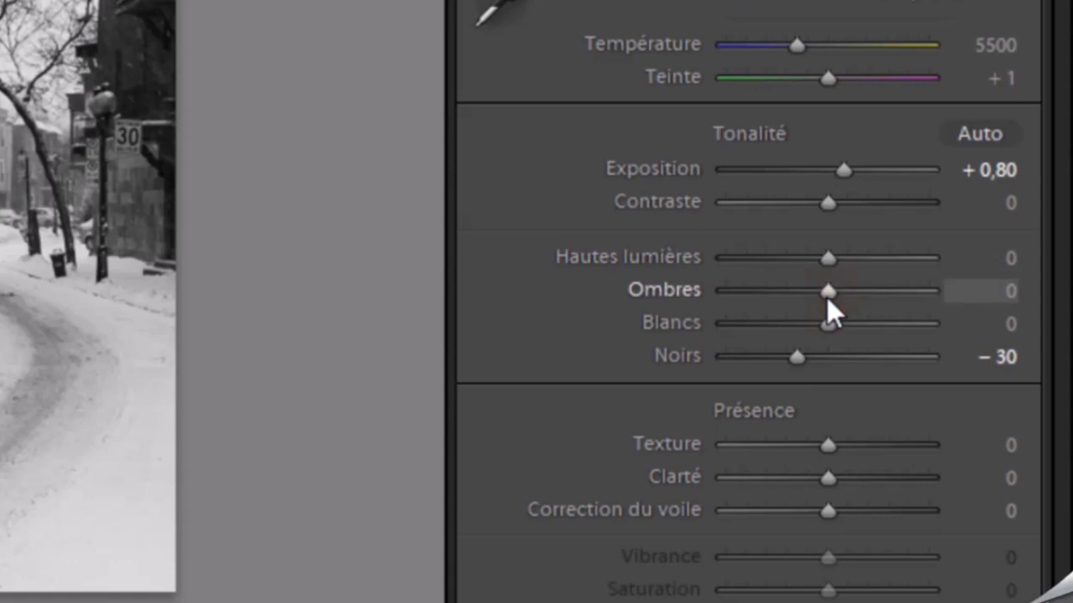
pyautogui.press('Up')
pyautogui.press('Up')
pyautogui.press('Up')
pyautogui.press('Up')
pyautogui.press('Up')
pyautogui.press('Up')
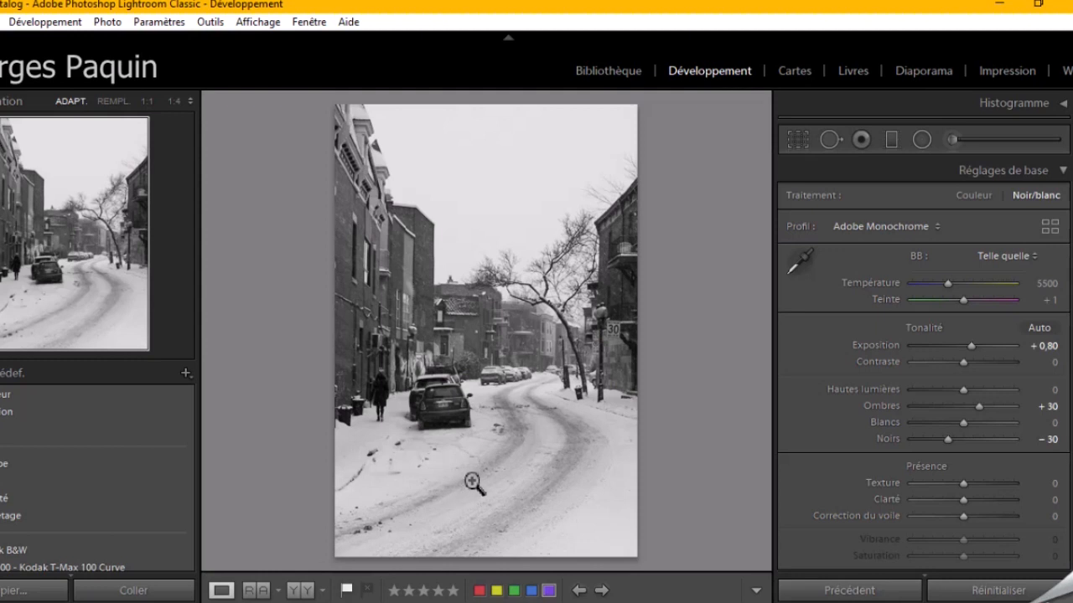
# Recover detail in the snow and sky by setting Hautes lumières to −75.
pyautogui.click(964, 391)
pyautogui.press('Down')
pyautogui.press('Down')
pyautogui.press('Down')
pyautogui.press('Down')
pyautogui.press('Down')
pyautogui.press('Down')
pyautogui.press('Down')
pyautogui.press('Down')
pyautogui.press('Down')
pyautogui.press('Down')
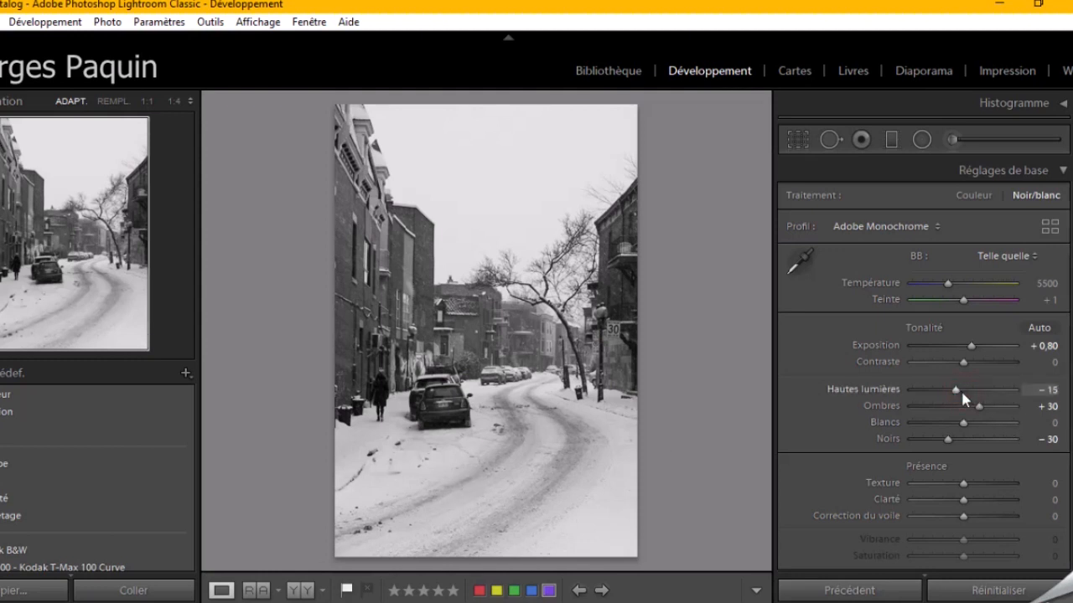
pyautogui.press('Down')
pyautogui.press('Down')
pyautogui.press('Down')
pyautogui.press('Down')
pyautogui.press('Down')
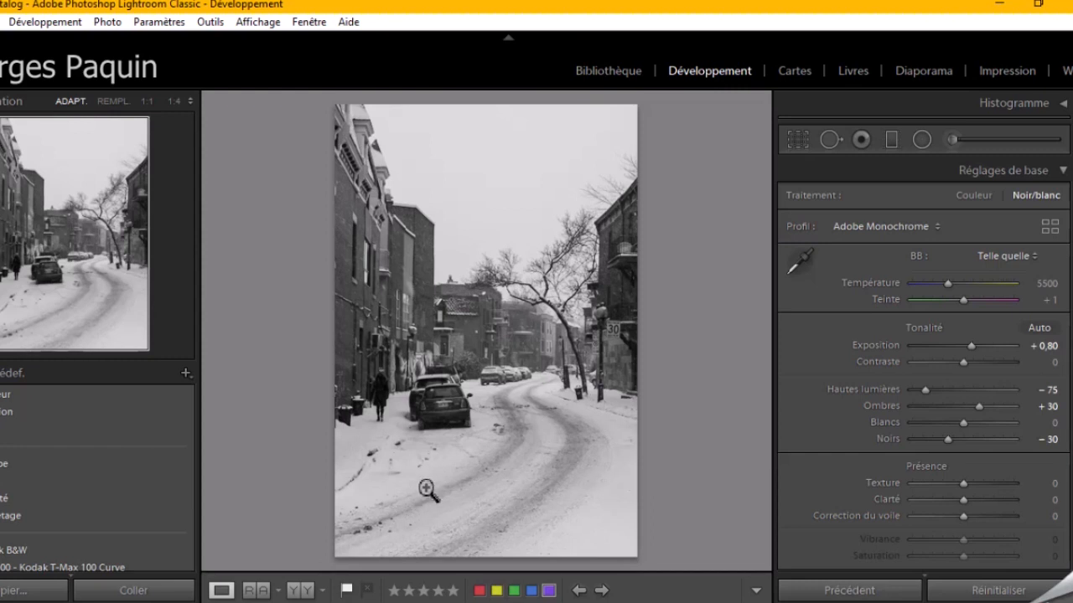
# Set Contraste to +10 and reduce the overall Exposition to +0,70.
pyautogui.click(963, 363)
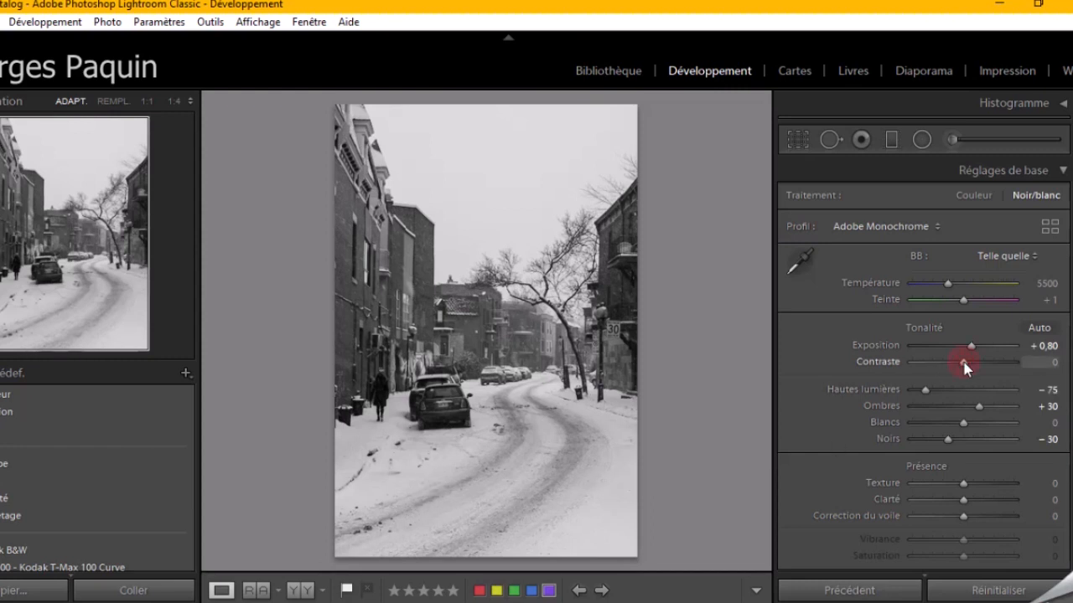
pyautogui.press('Up')
pyautogui.press('Up')
pyautogui.press('Up')
pyautogui.press('Down')
pyautogui.click(971, 346)
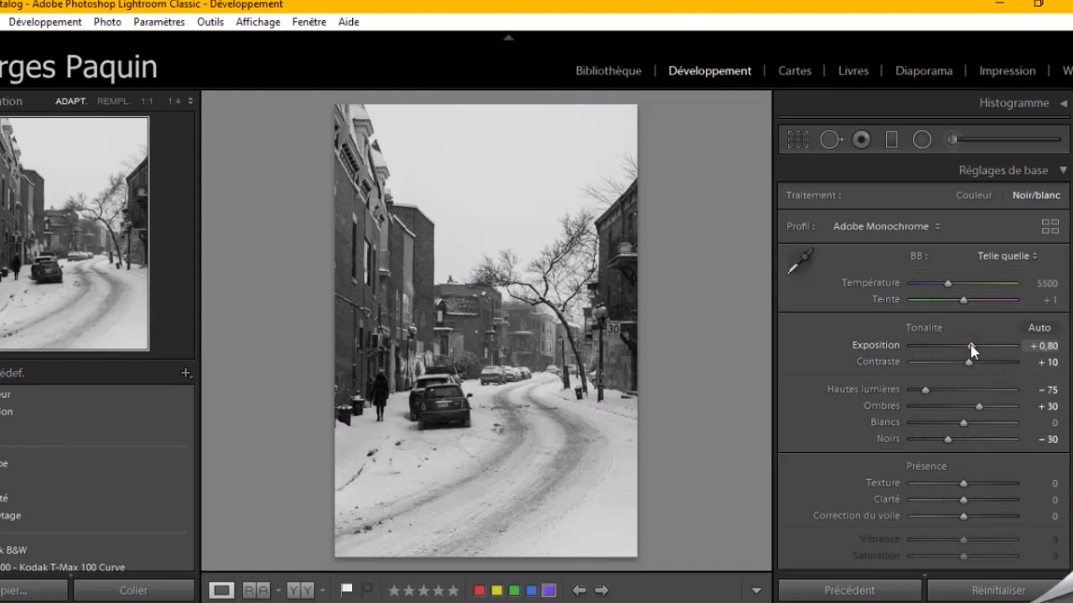
pyautogui.moveTo(970, 345); pyautogui.dragTo(969, 345)
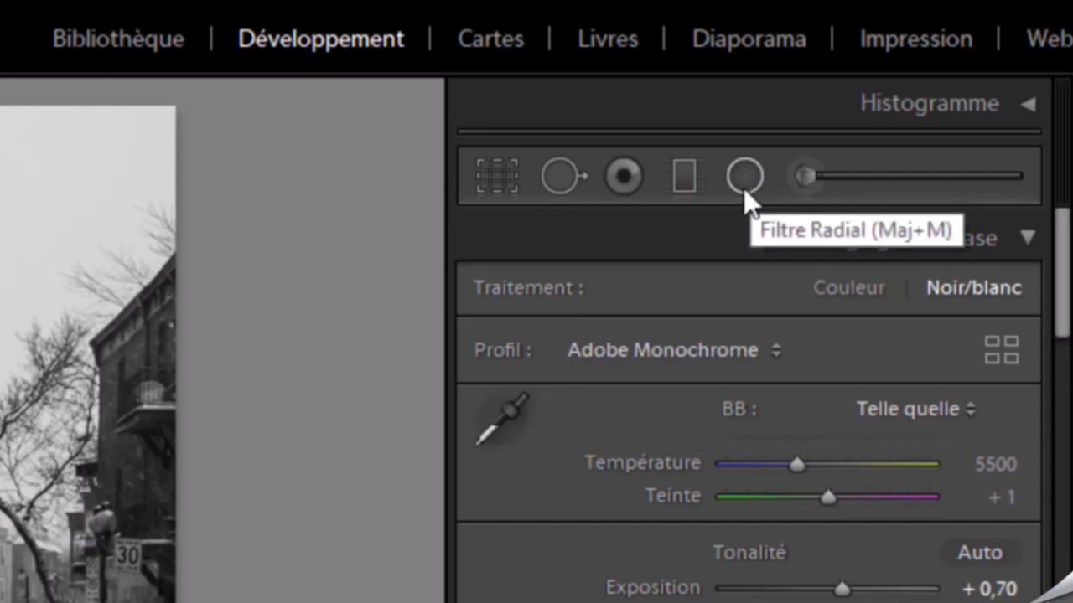
# Add a radial filter with the Exposition effect and place its tall ellipse over the tree and the far end of the street.
pyautogui.click(743, 188)
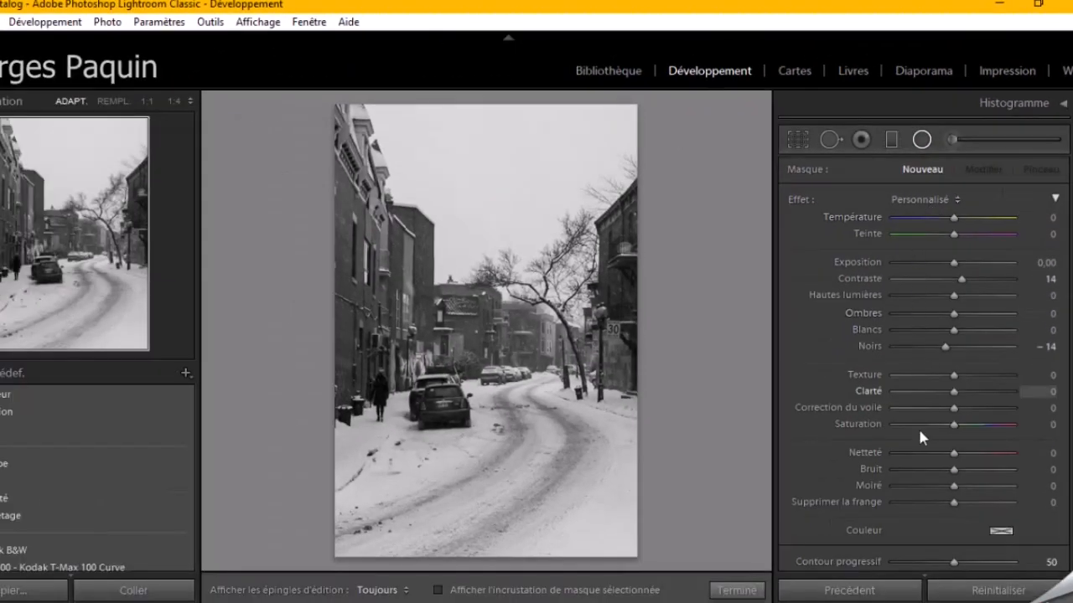
pyautogui.click(930, 205)
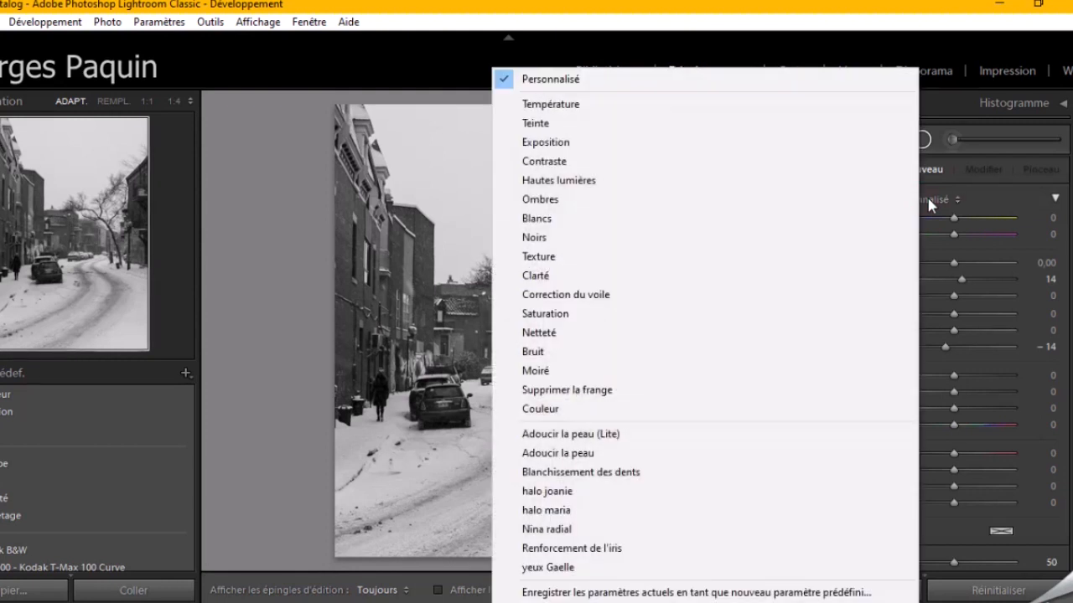
pyautogui.click(596, 141)
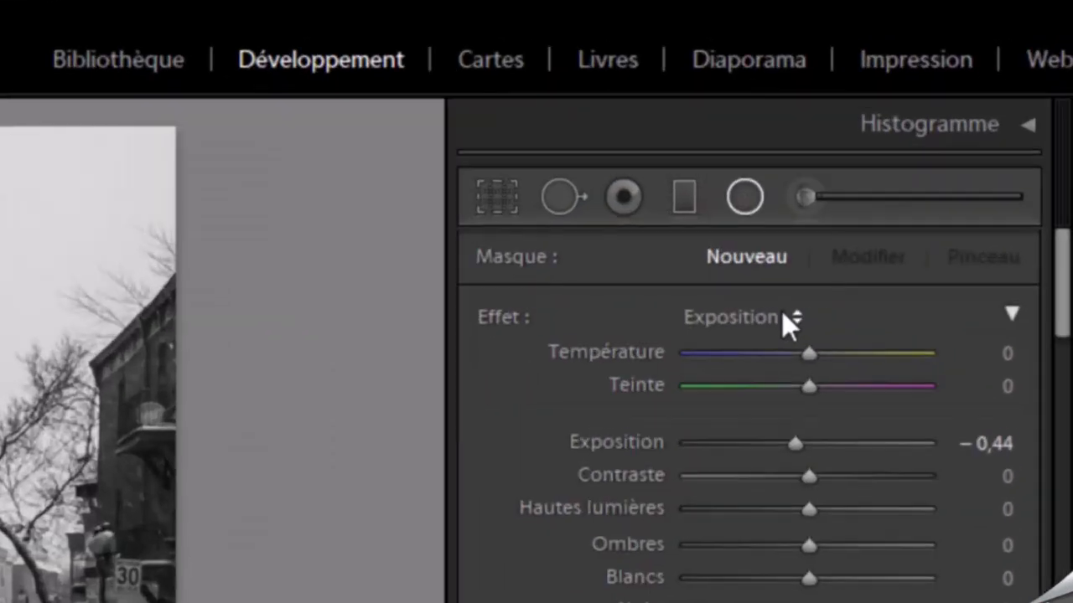
pyautogui.click(785, 317)
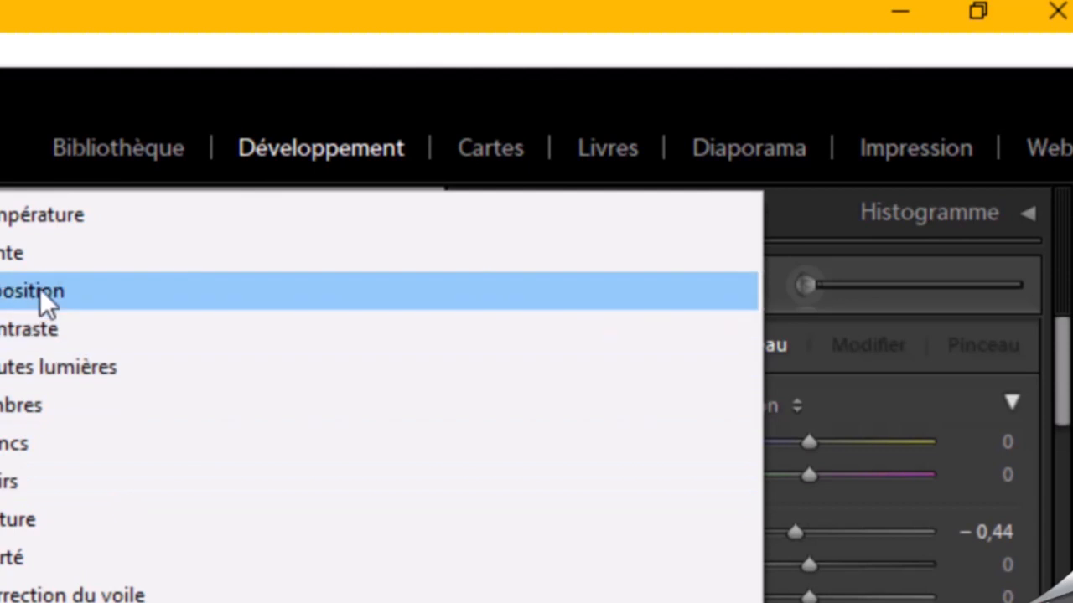
pyautogui.click(40, 290)
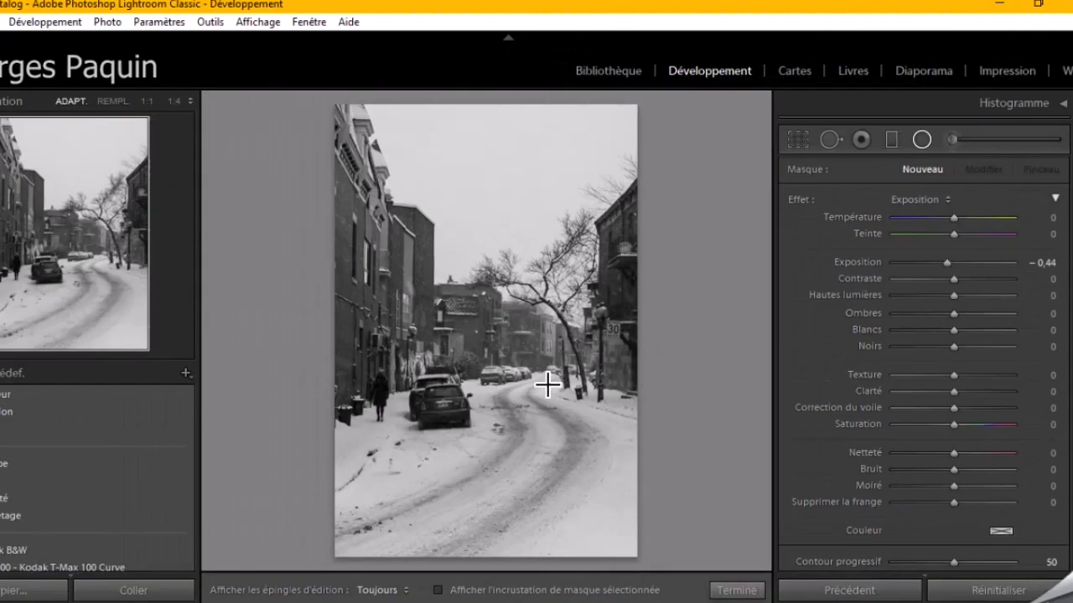
pyautogui.moveTo(524, 265); pyautogui.dragTo(629, 437)
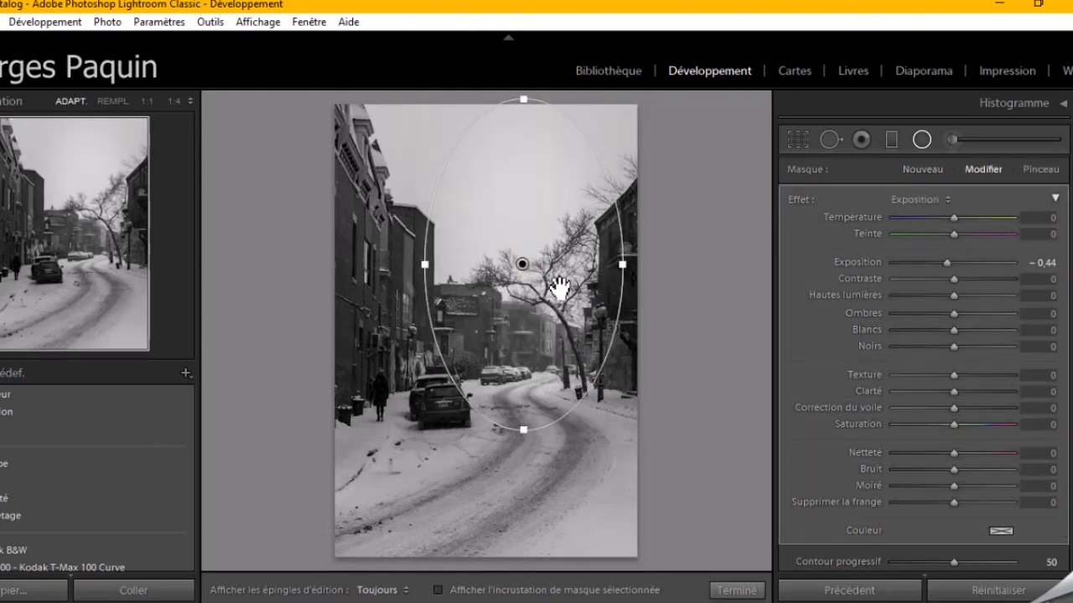
pyautogui.moveTo(532, 263); pyautogui.dragTo(546, 339)
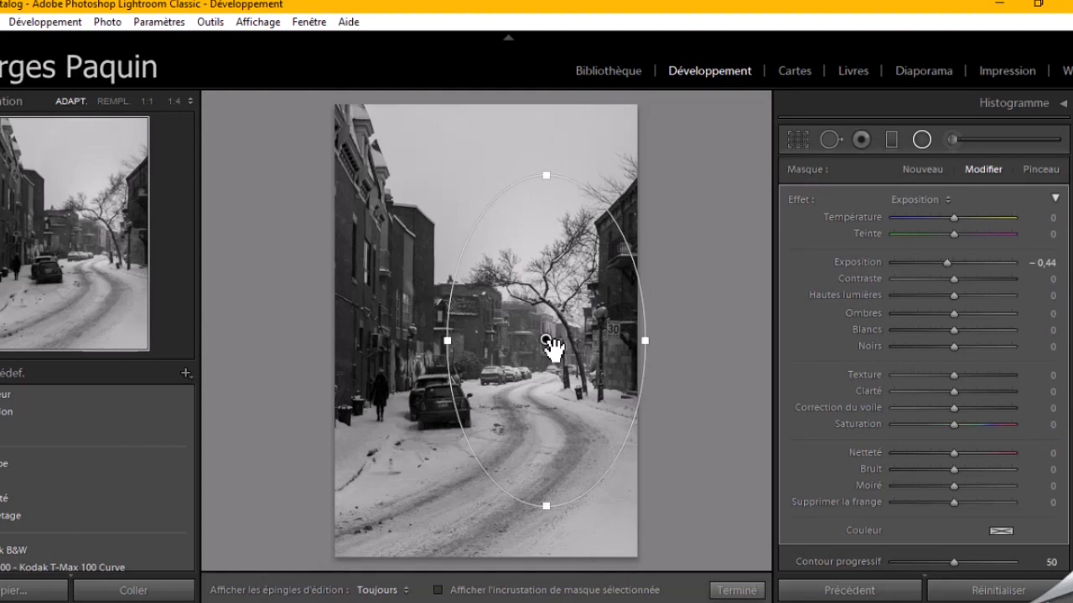
# Show the selected mask's overlay, then enlarge the radial filter's ellipse in height and width and fine-tune its position over the street.
pyautogui.click(630, 593)
pyautogui.moveTo(546, 346); pyautogui.dragTo(544, 349)
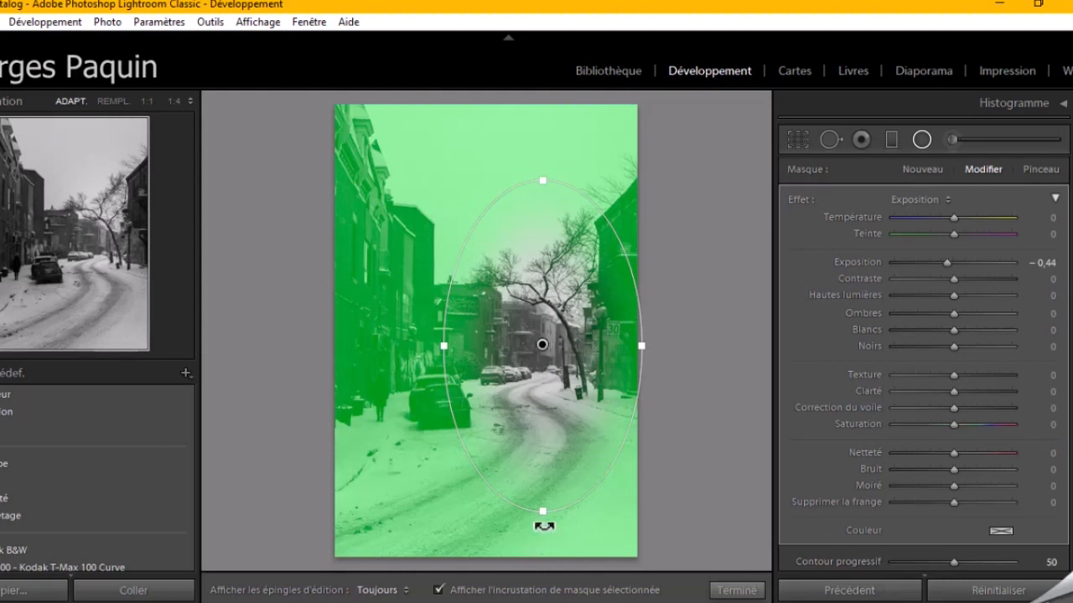
pyautogui.moveTo(543, 513); pyautogui.dragTo(543, 541)
pyautogui.moveTo(642, 345); pyautogui.dragTo(653, 346)
pyautogui.moveTo(545, 349); pyautogui.dragTo(544, 356)
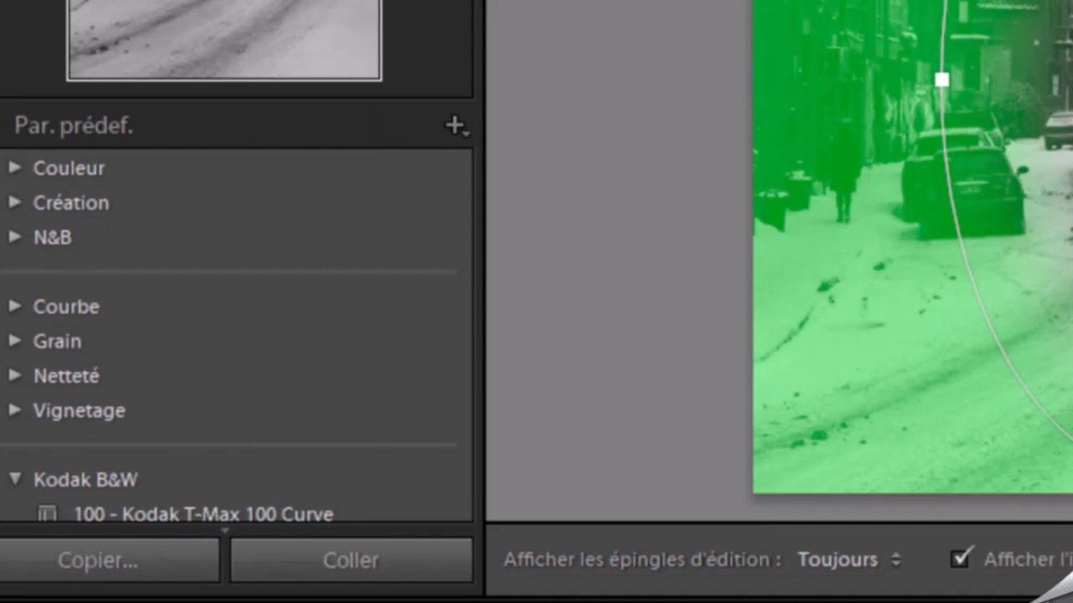
# Cycle the mask overlay through its available colors and back to green.
pyautogui.hotkey('shift', 'o')
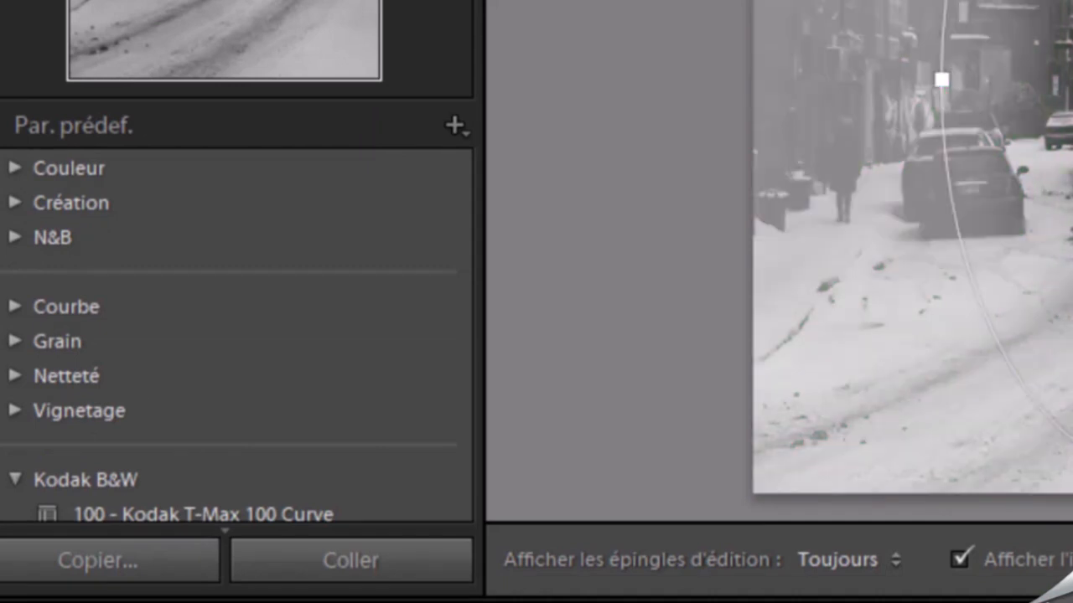
pyautogui.hotkey('shift', 'o')
pyautogui.hotkey('shift', 'o')
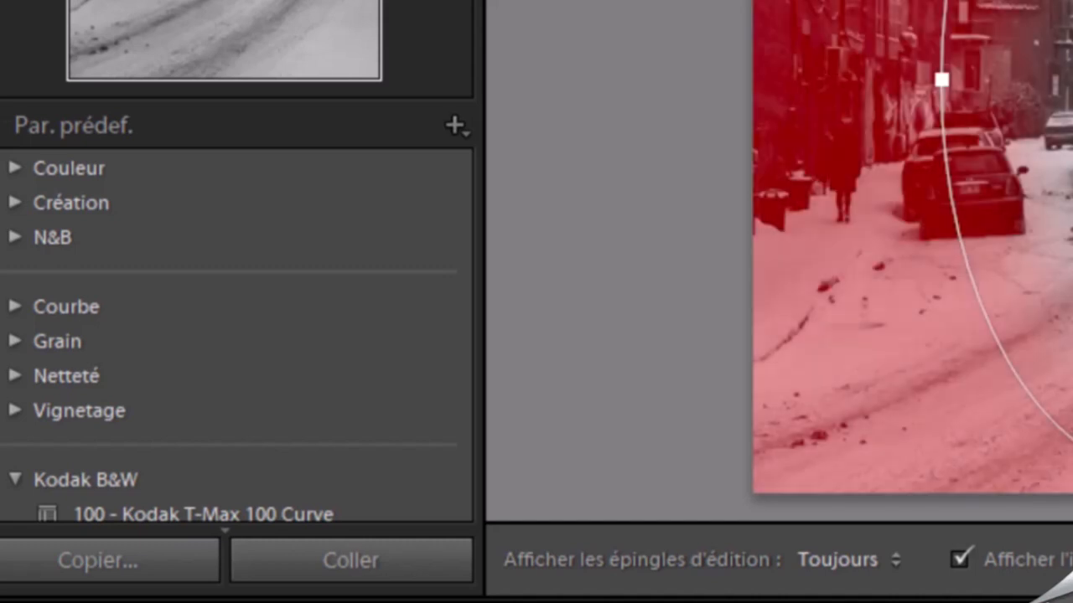
pyautogui.hotkey('shift', 'o')
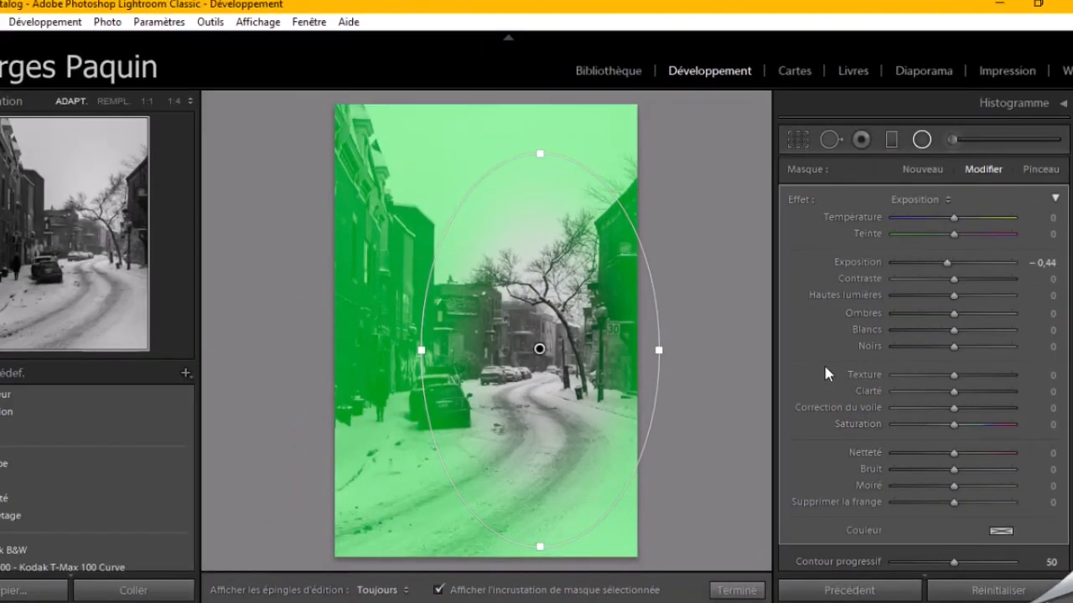
# Invert the radial filter so that its effect applies inside the ellipse.
pyautogui.scroll(-3, 825, 376)
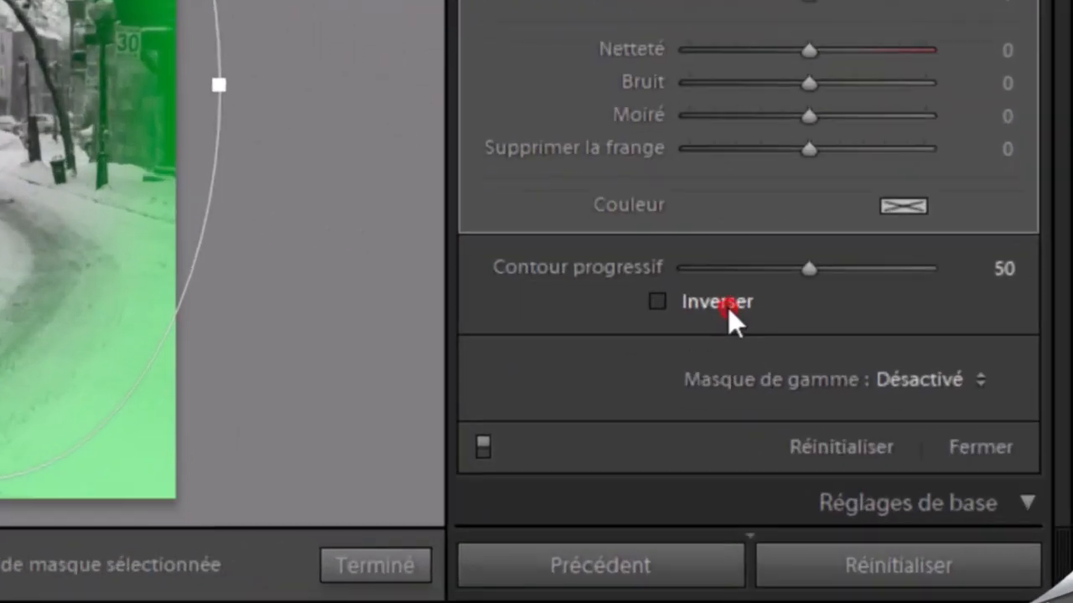
pyautogui.click(914, 463)
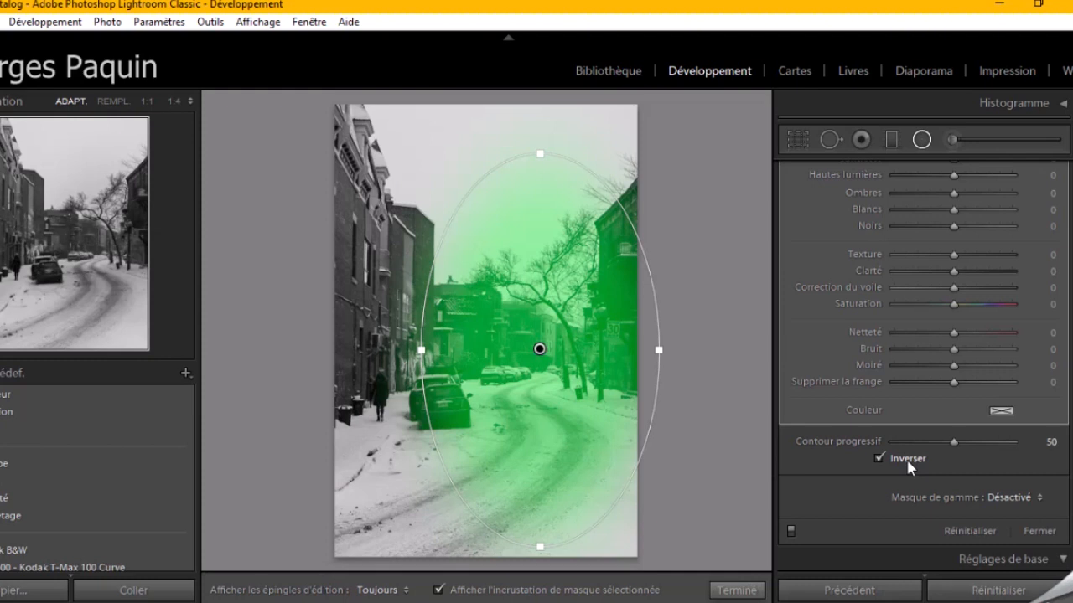
# Turn off the radial filter's inversion so it applies outside the ellipse, and set Contour progressif to 66.
pyautogui.click(879, 458)
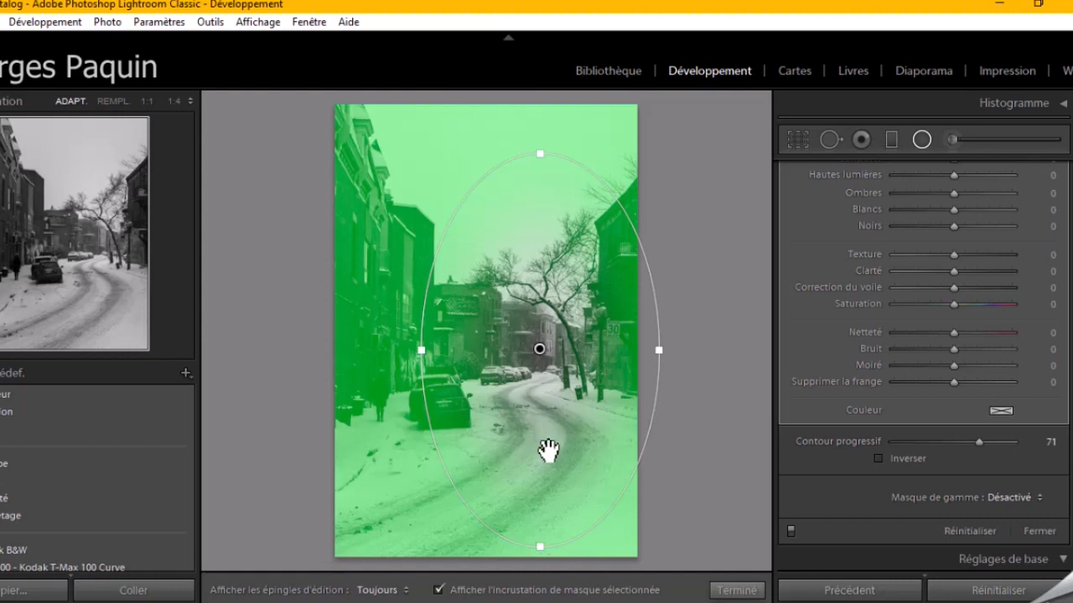
pyautogui.moveTo(979, 442); pyautogui.dragTo(898, 445)
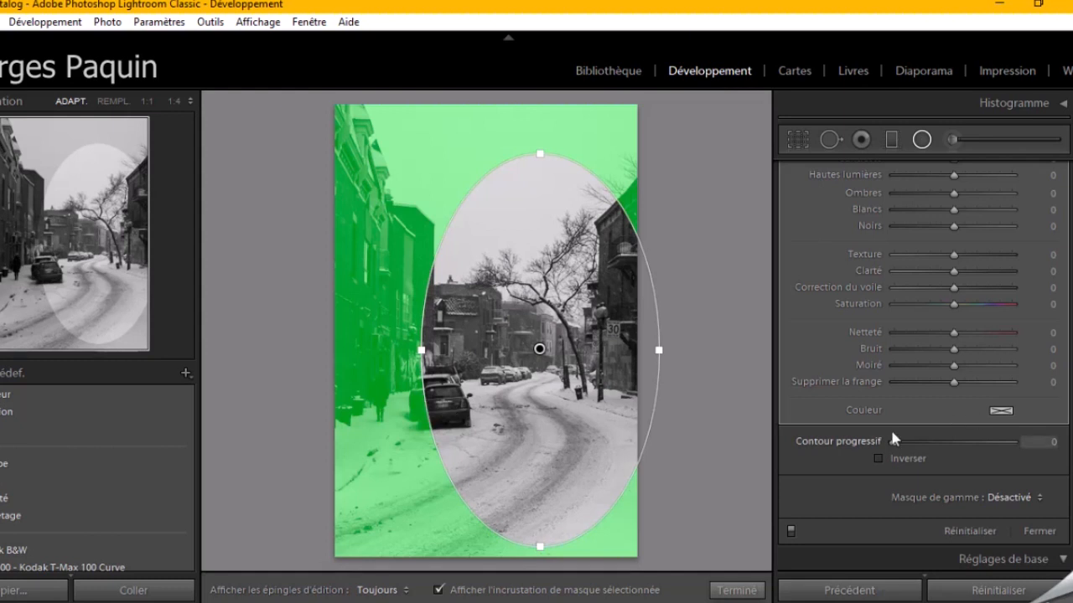
pyautogui.moveTo(895, 445); pyautogui.dragTo(978, 452)
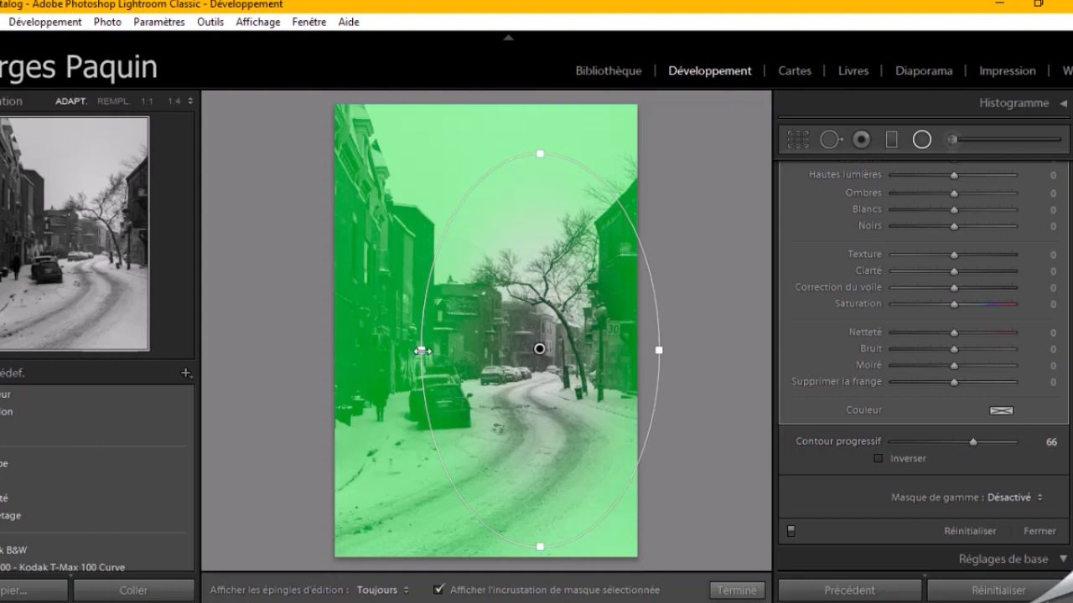
# Widen the radial filter's ellipse slightly and move it higher over the tree and the street.
pyautogui.moveTo(422, 351); pyautogui.dragTo(412, 351)
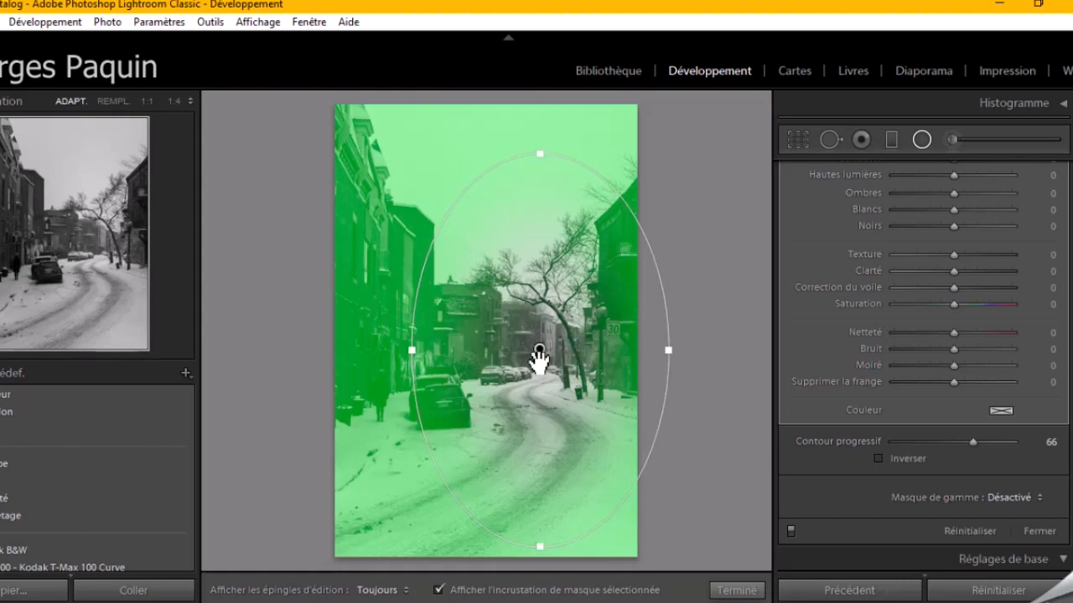
pyautogui.moveTo(539, 352); pyautogui.dragTo(536, 331)
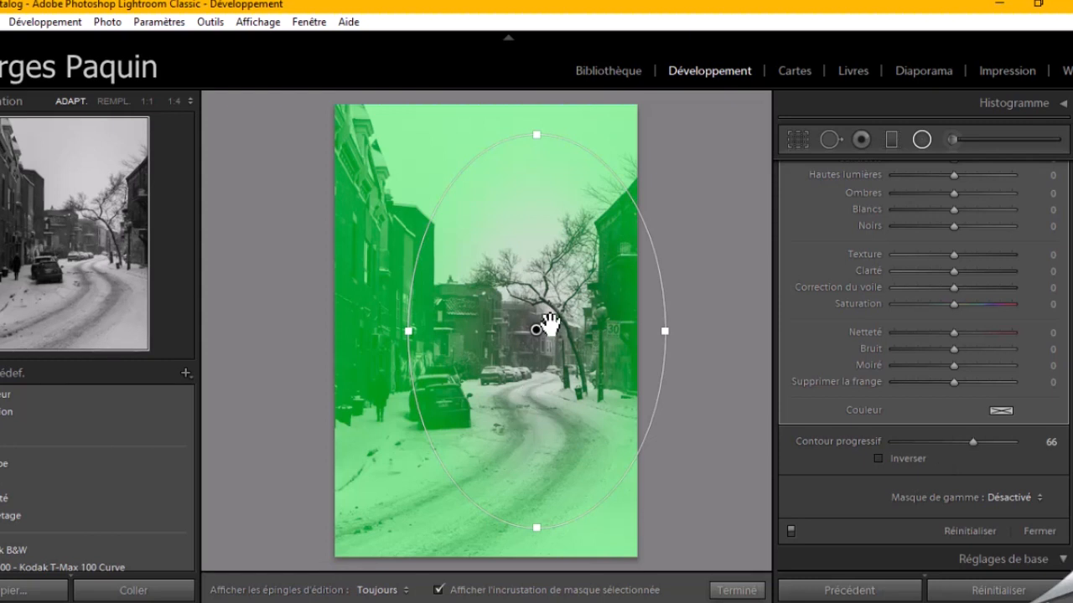
pyautogui.moveTo(540, 335); pyautogui.dragTo(540, 331)
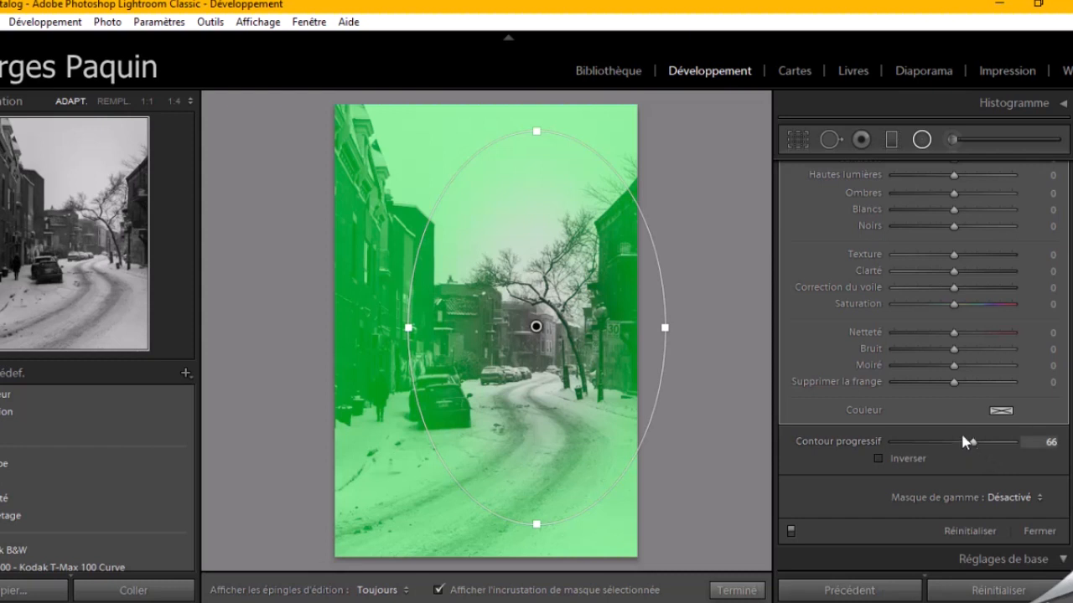
# Set the radial filter's Contour progressif to 55 and hide the mask overlay.
pyautogui.click(971, 443)
pyautogui.moveTo(957, 452); pyautogui.dragTo(957, 452)
pyautogui.click(629, 592)
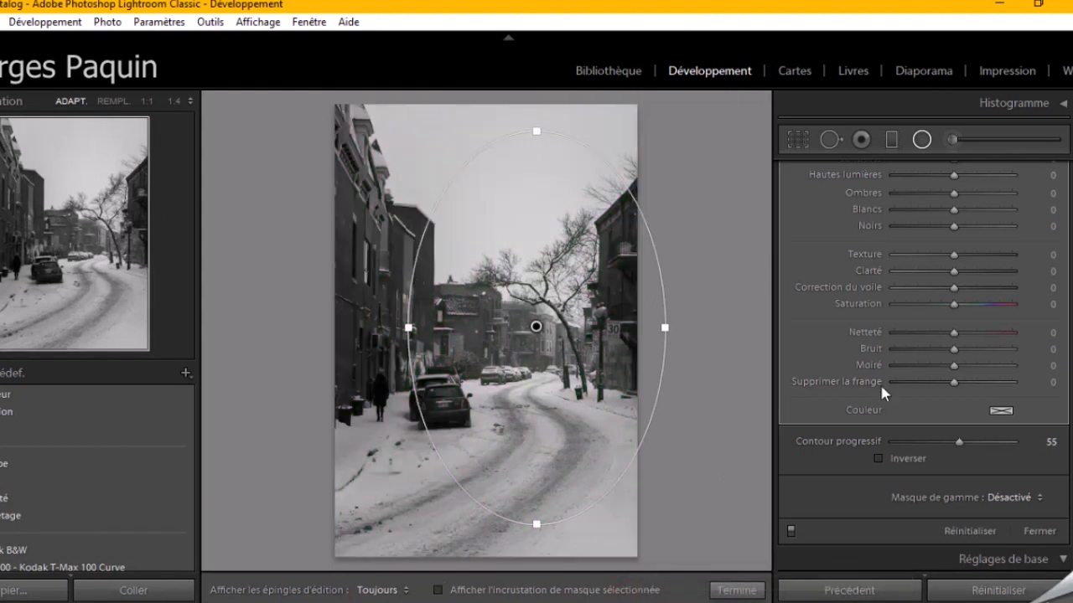
# Darken the area outside the ellipse with Exposition −0,54, Contraste 5, Ombres 42 and Noirs −24.
pyautogui.scroll(3, 837, 389)
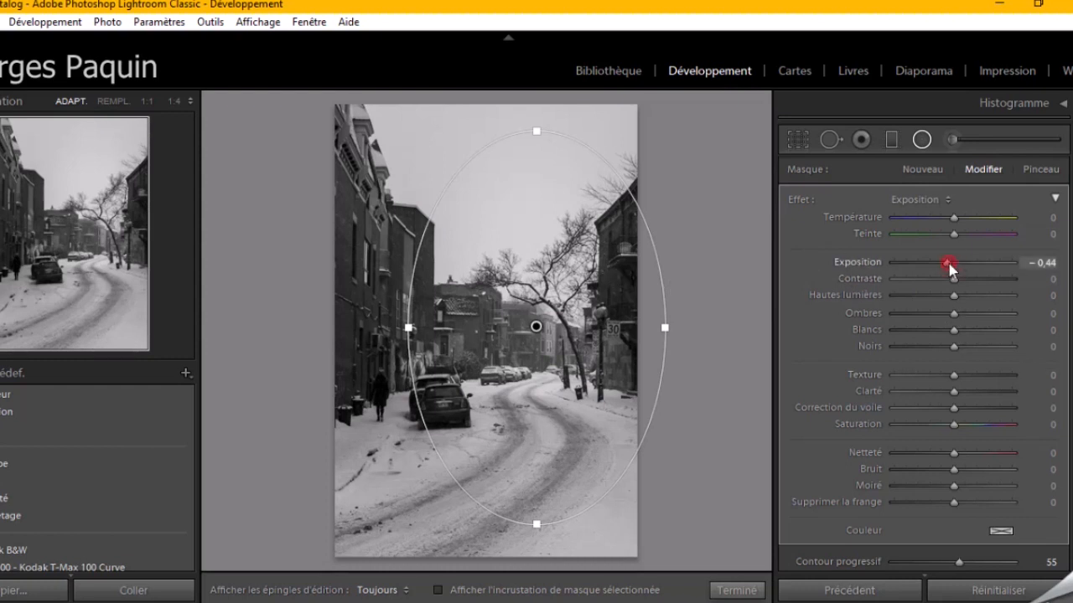
pyautogui.press('Down')
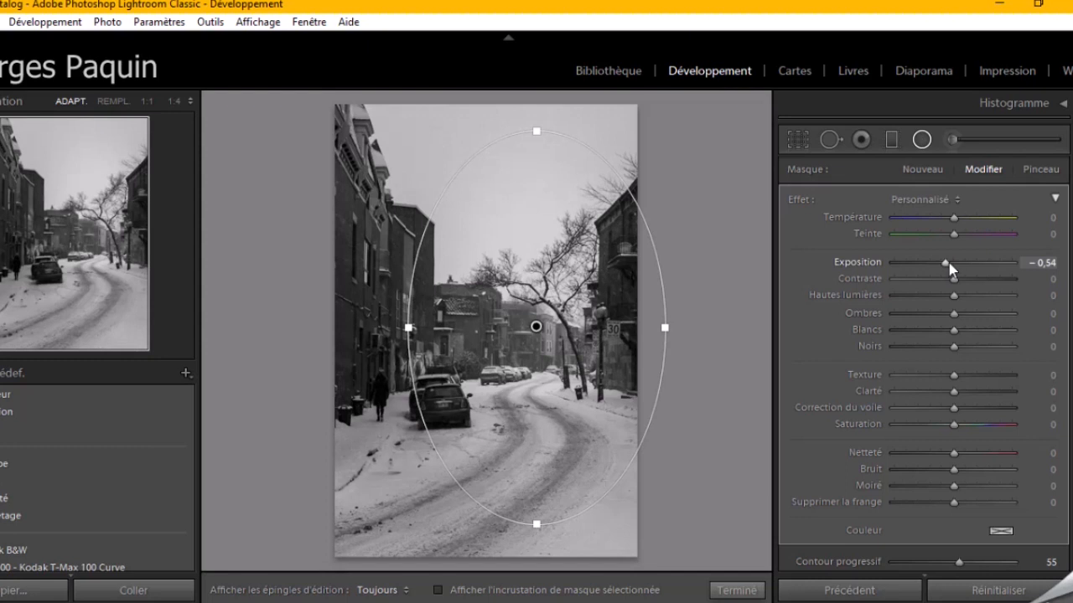
pyautogui.moveTo(955, 352); pyautogui.dragTo(934, 355)
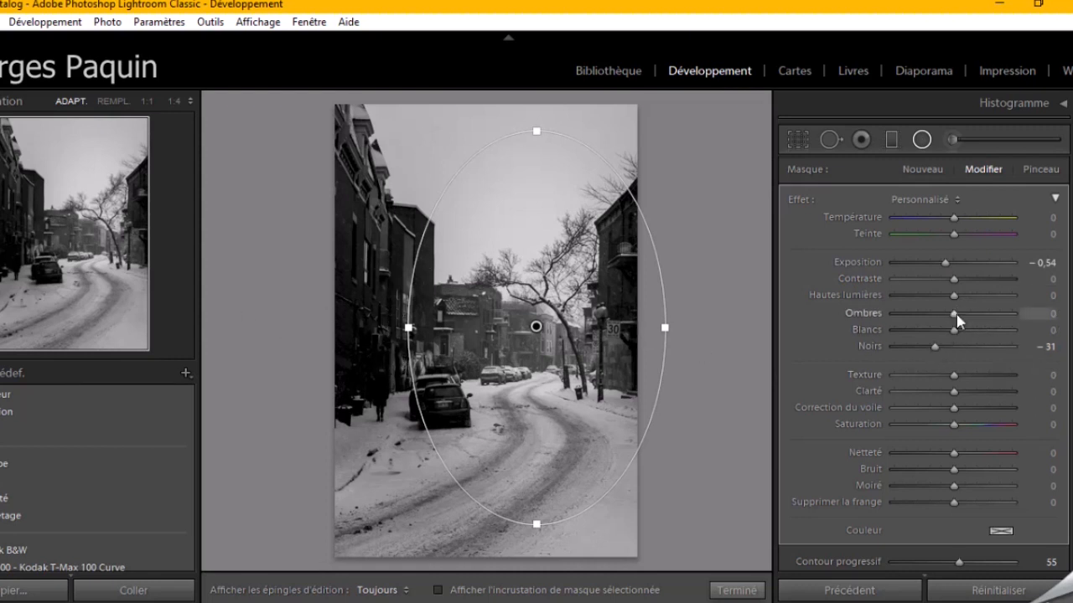
pyautogui.moveTo(962, 316); pyautogui.dragTo(988, 318)
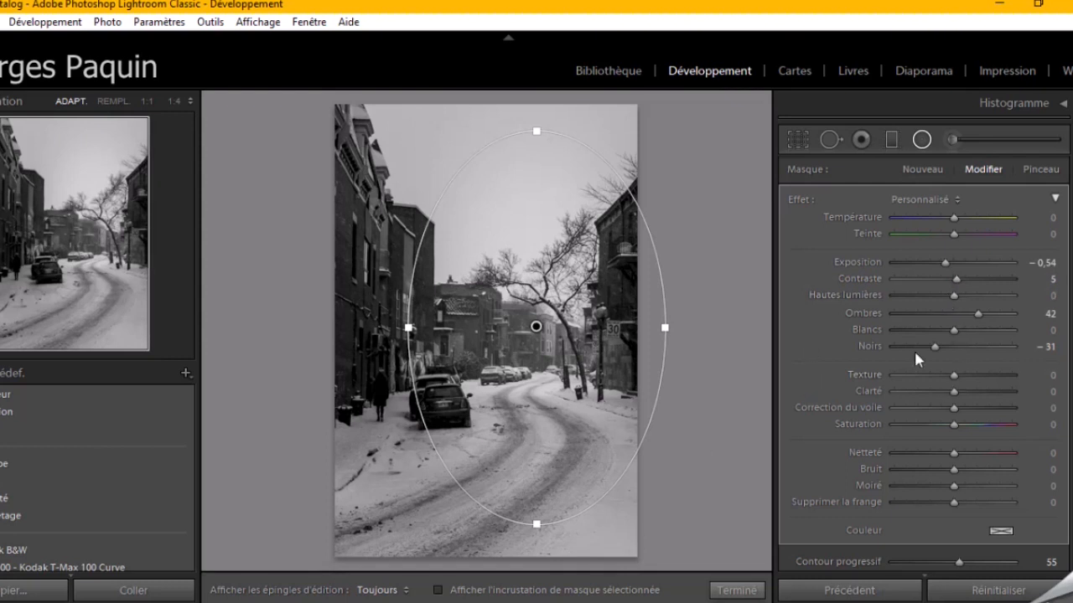
pyautogui.moveTo(936, 354); pyautogui.dragTo(937, 350)
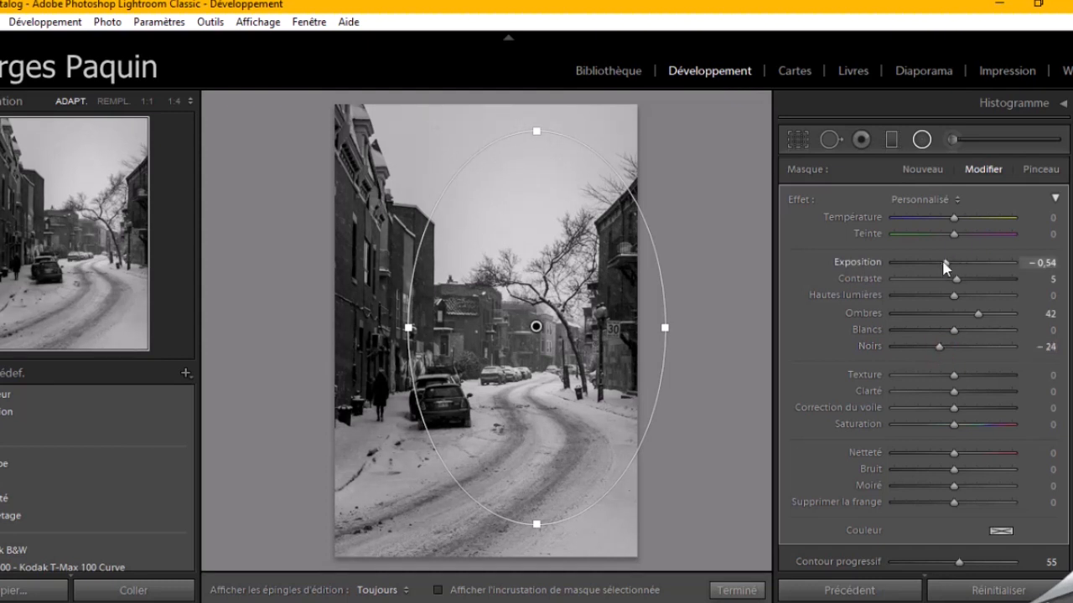
# Fine-tune the radial filter to Exposition −0,74, Ombres 37 and Noirs −26.
pyautogui.press('Down')
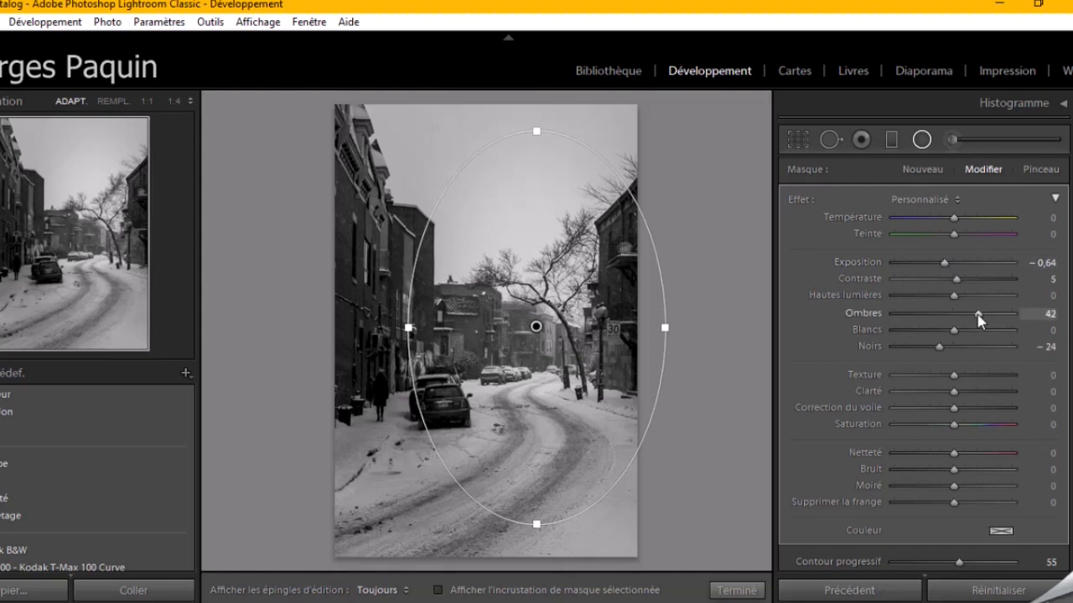
pyautogui.moveTo(978, 314); pyautogui.dragTo(986, 314)
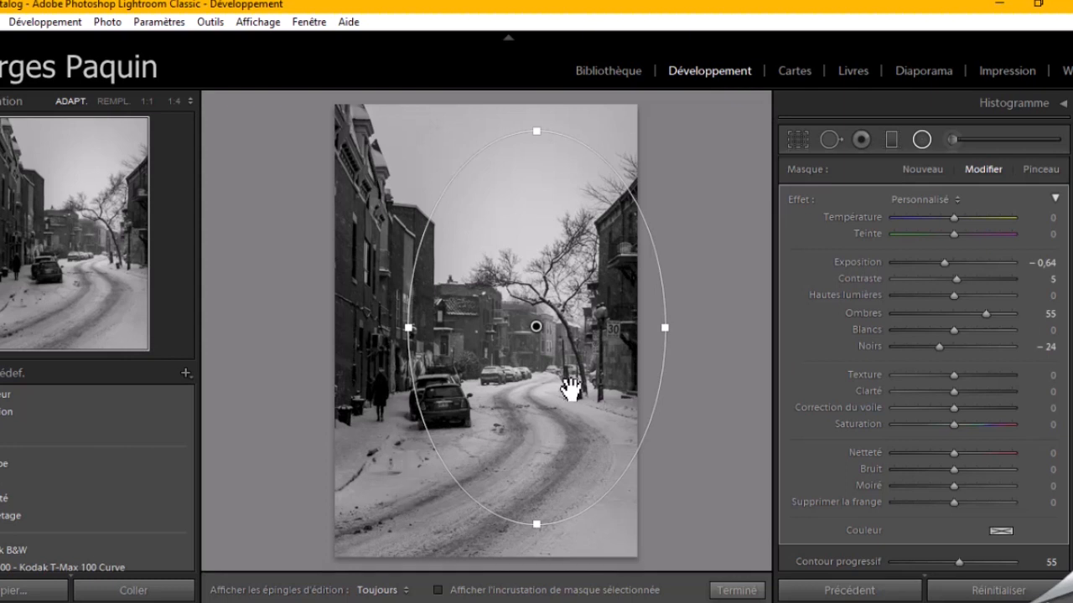
pyautogui.moveTo(946, 266); pyautogui.dragTo(944, 266)
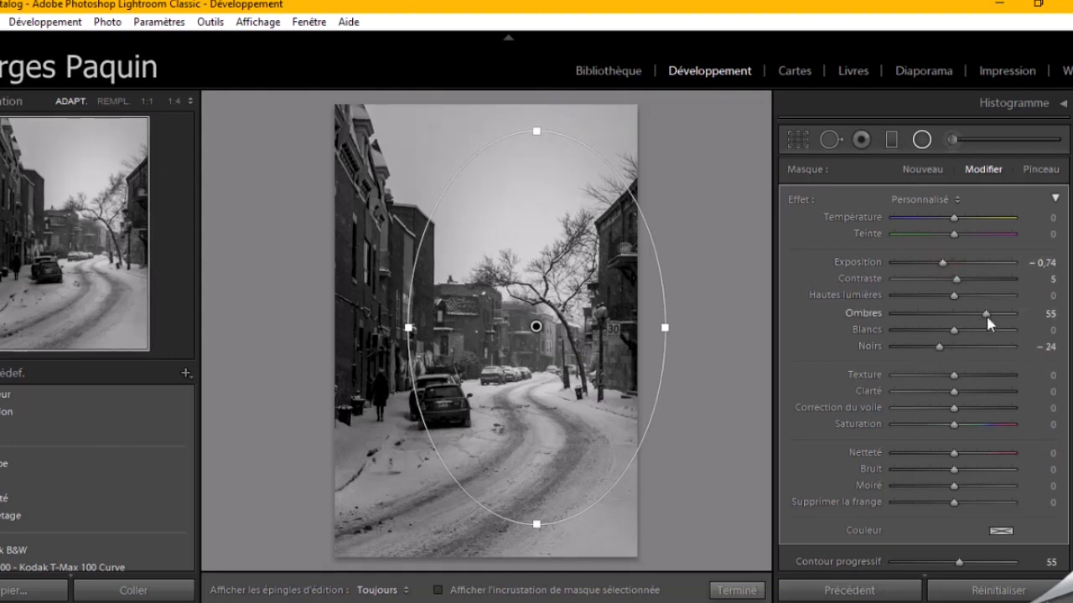
pyautogui.moveTo(986, 313); pyautogui.dragTo(973, 316)
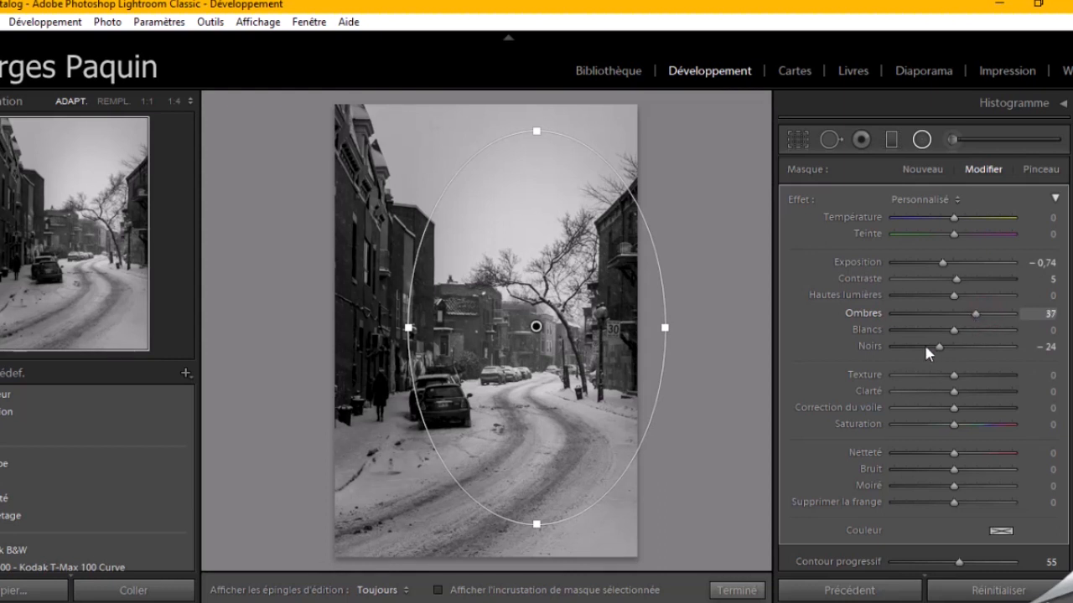
pyautogui.moveTo(939, 352); pyautogui.dragTo(939, 353)
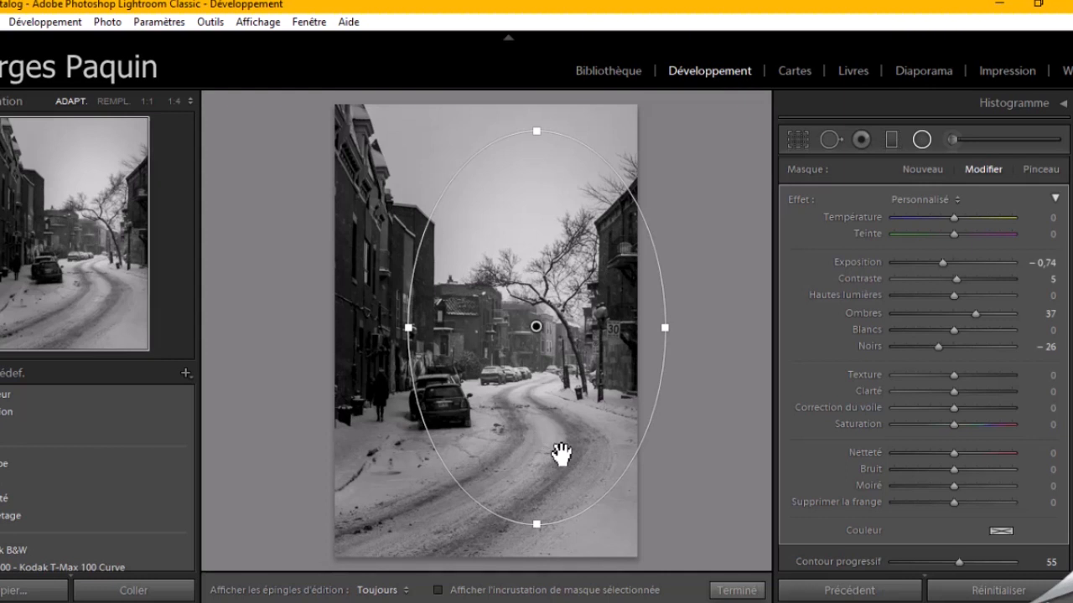
# Show the mask overlay and use the radial filter's brush to erase the mask from the snowy road down to the foreground.
pyautogui.click(469, 592)
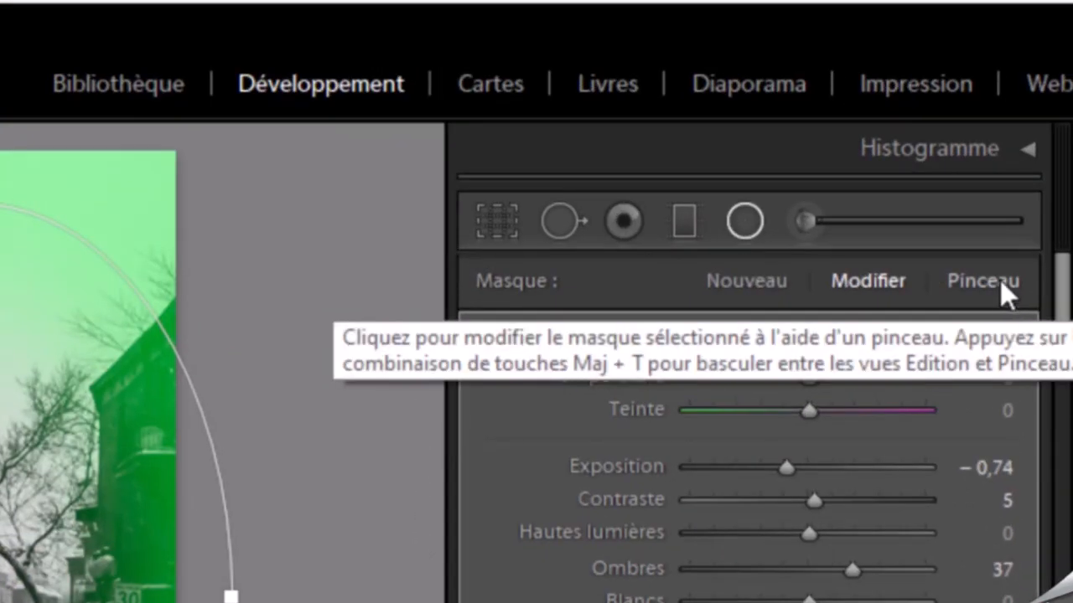
pyautogui.click(998, 283)
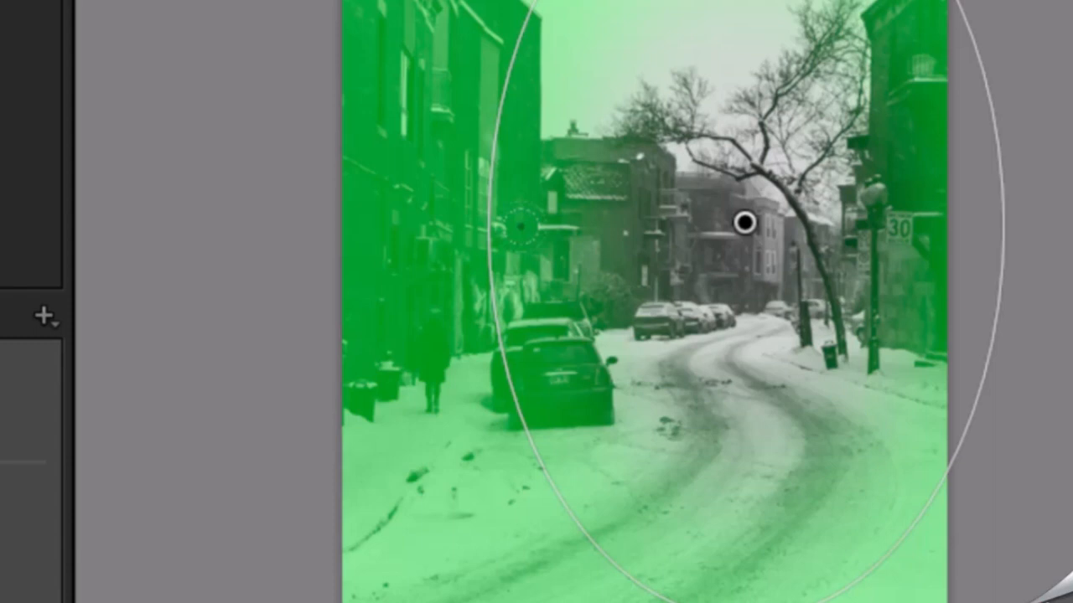
pyautogui.click(732, 402)
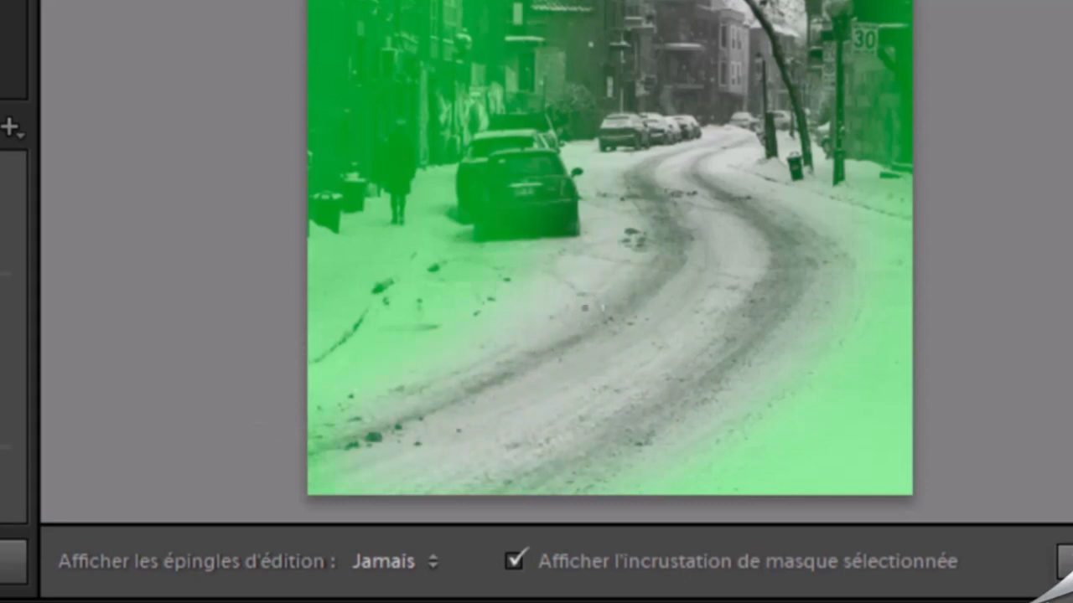
pyautogui.press('h')
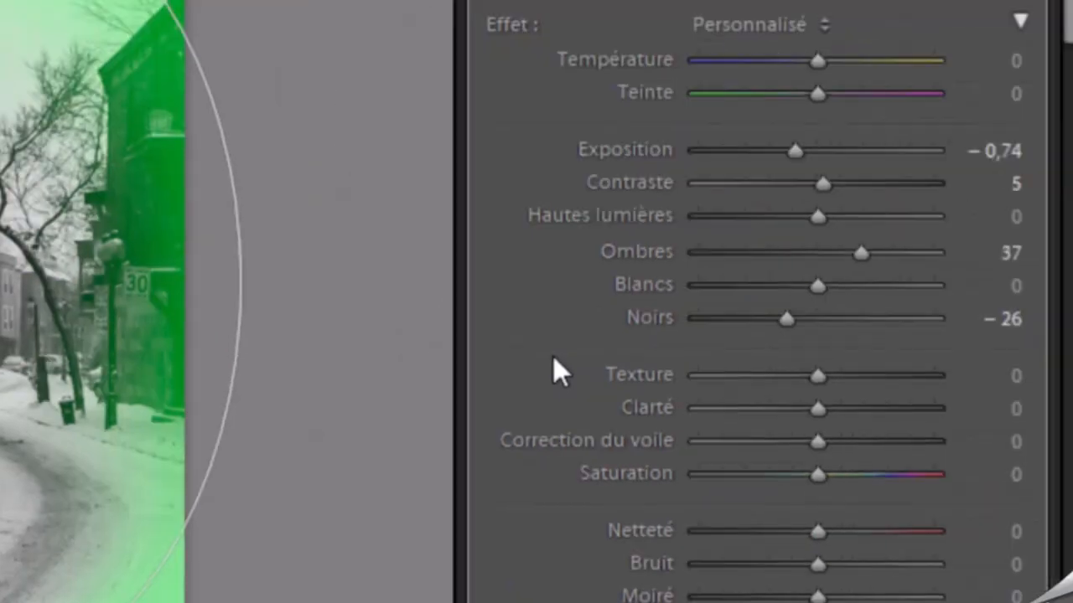
# Hide the mask overlay and toggle the edit pins off and on to examine the brushed area of the street.
pyautogui.scroll(-5, 553, 356)
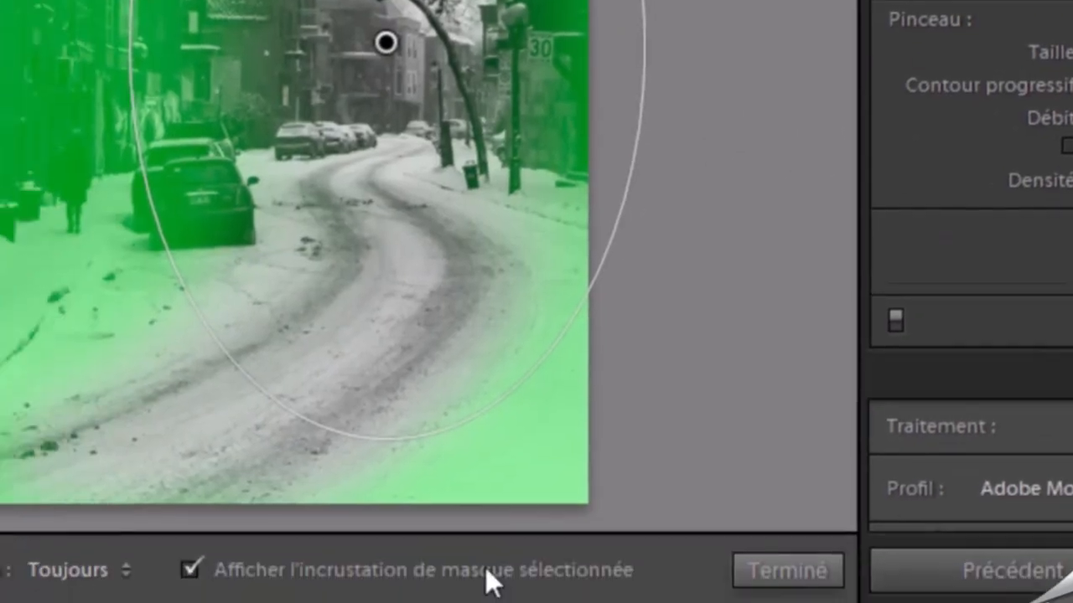
pyautogui.click(502, 557)
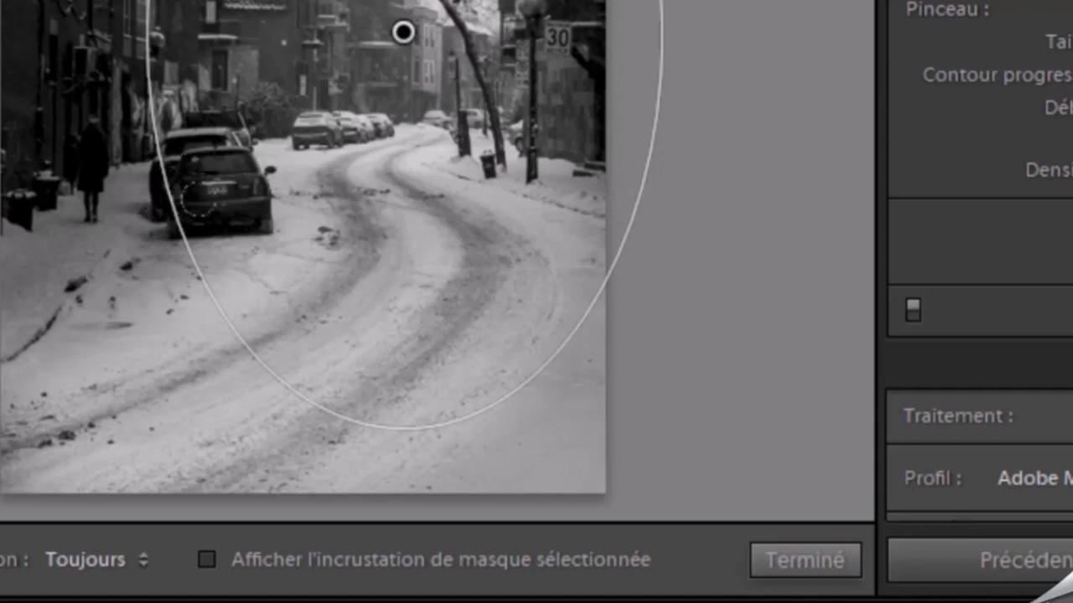
pyautogui.press('h')
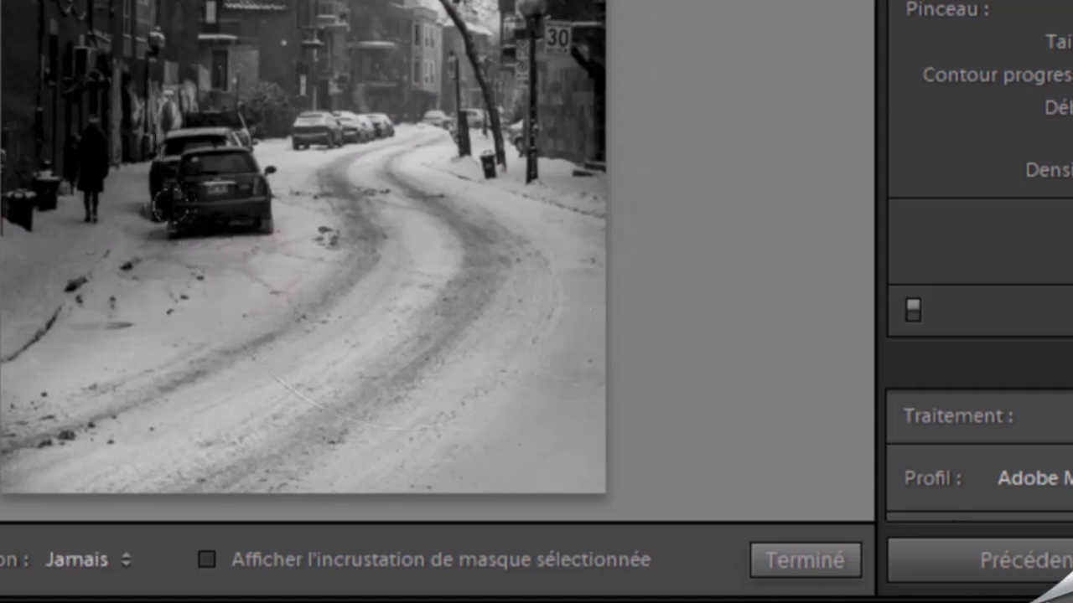
pyautogui.press('h')
pyautogui.press('h')
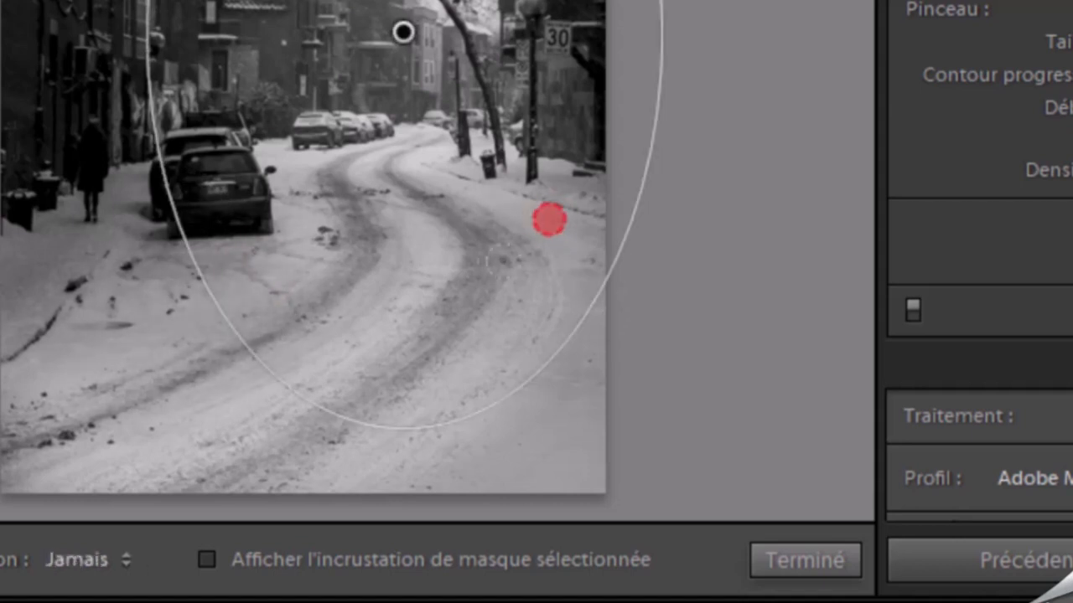
pyautogui.press('h')
# Touch up the radial filter's mask on the snow beside the road with the brush, and finish editing the filter.
pyautogui.click(561, 241)
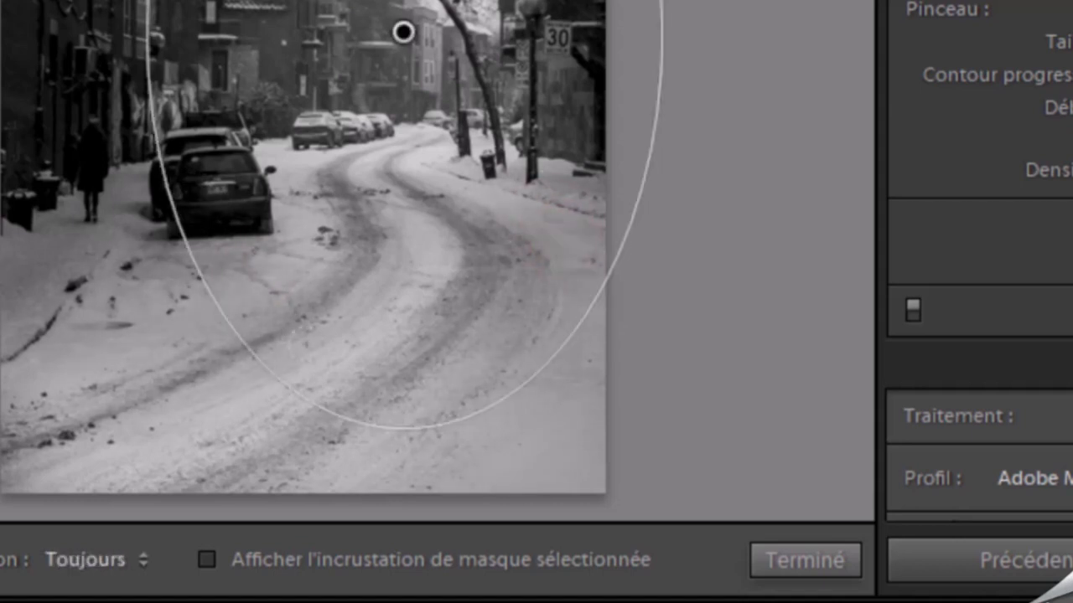
pyautogui.click(112, 365)
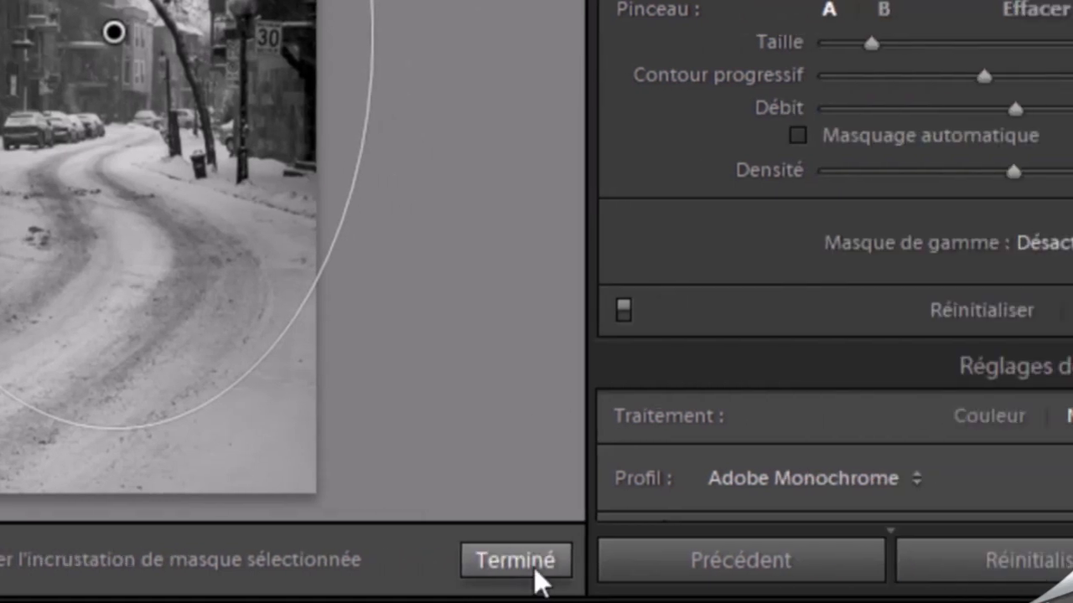
pyautogui.click(533, 567)
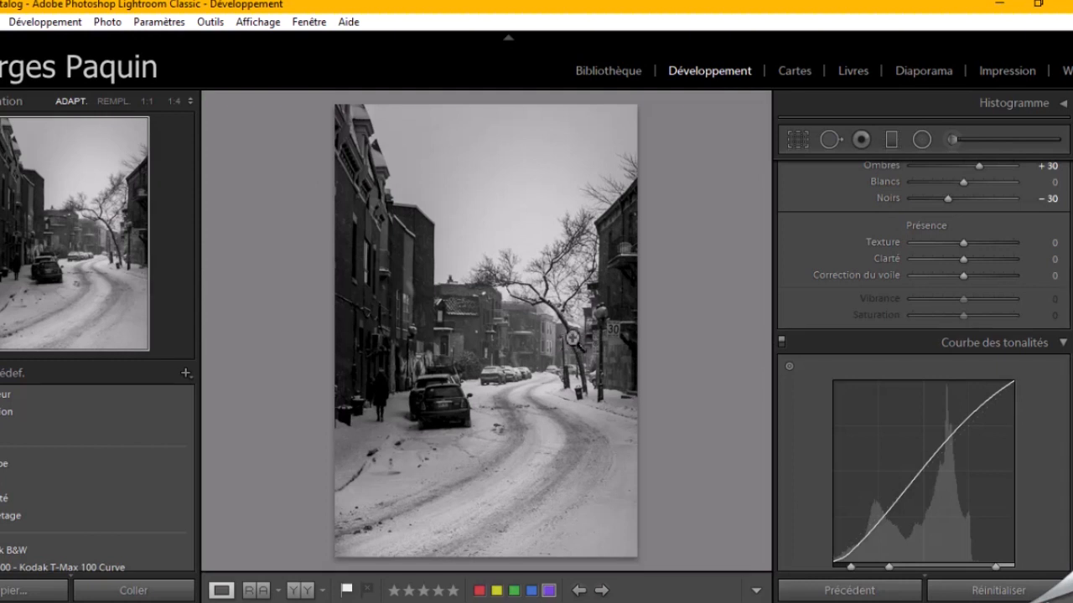
# Lighten the buildings at the far end of the street with an adjustment brush using the Exposition effect and a raised exposure.
pyautogui.click(574, 327)
pyautogui.click(575, 327)
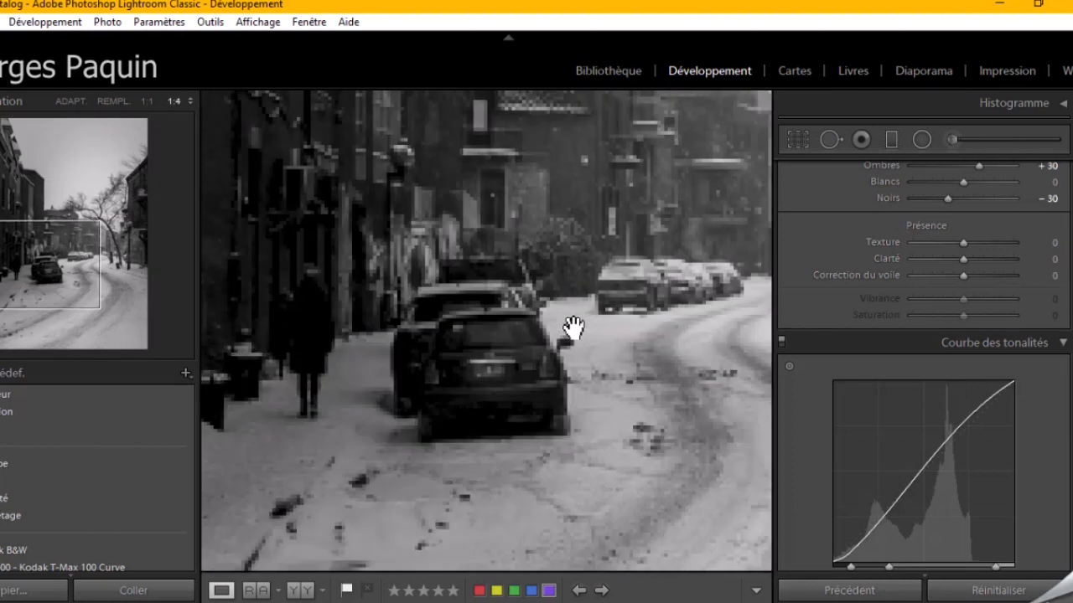
pyautogui.moveTo(635, 294); pyautogui.dragTo(299, 404)
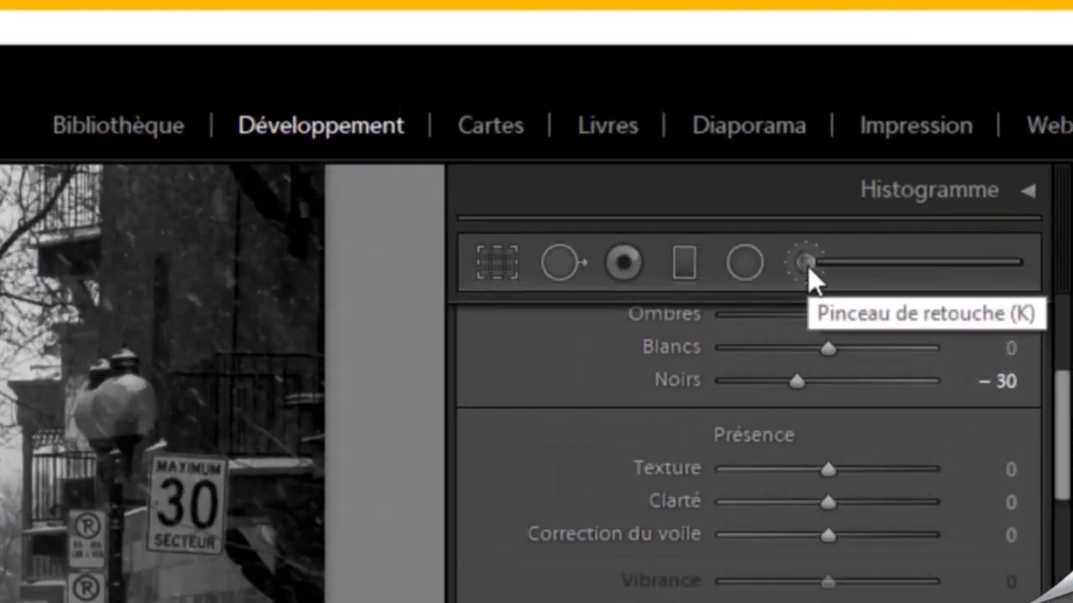
pyautogui.click(889, 206)
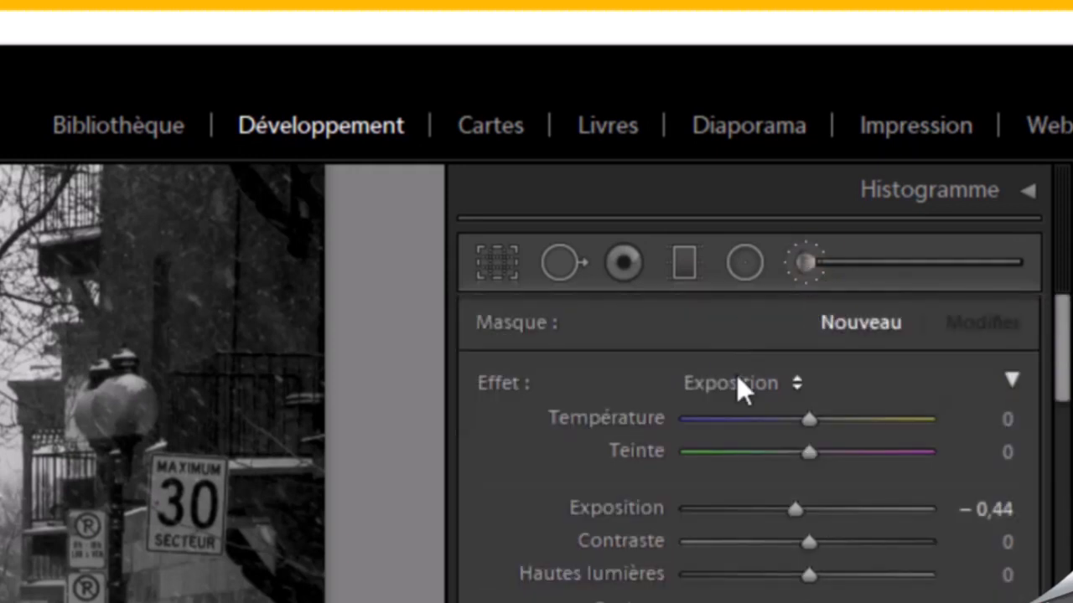
pyautogui.click(738, 383)
pyautogui.click(44, 270)
pyautogui.moveTo(795, 512); pyautogui.dragTo(830, 539)
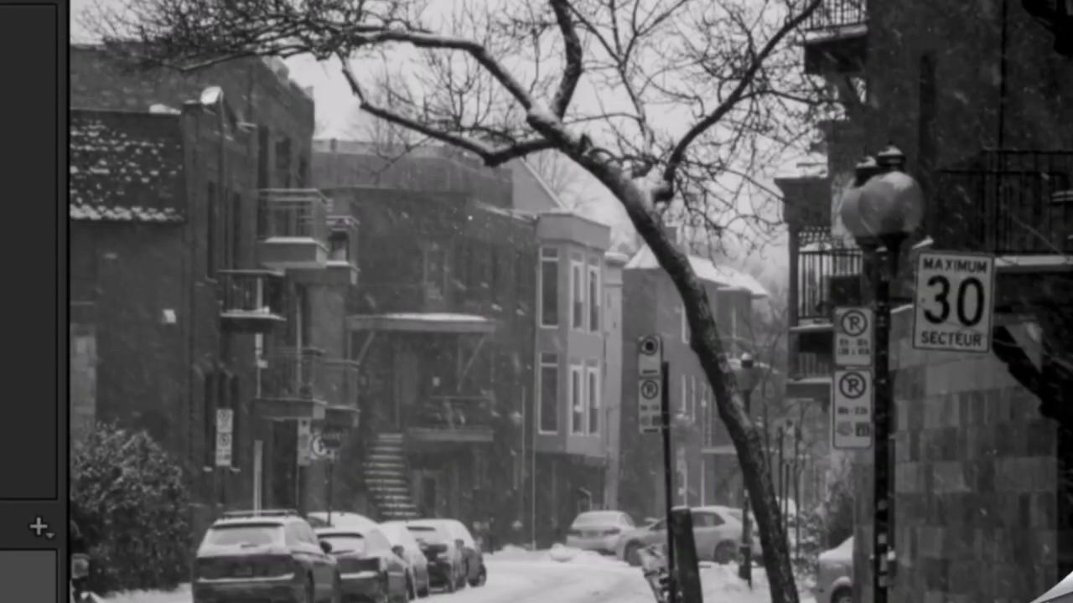
pyautogui.click(628, 319)
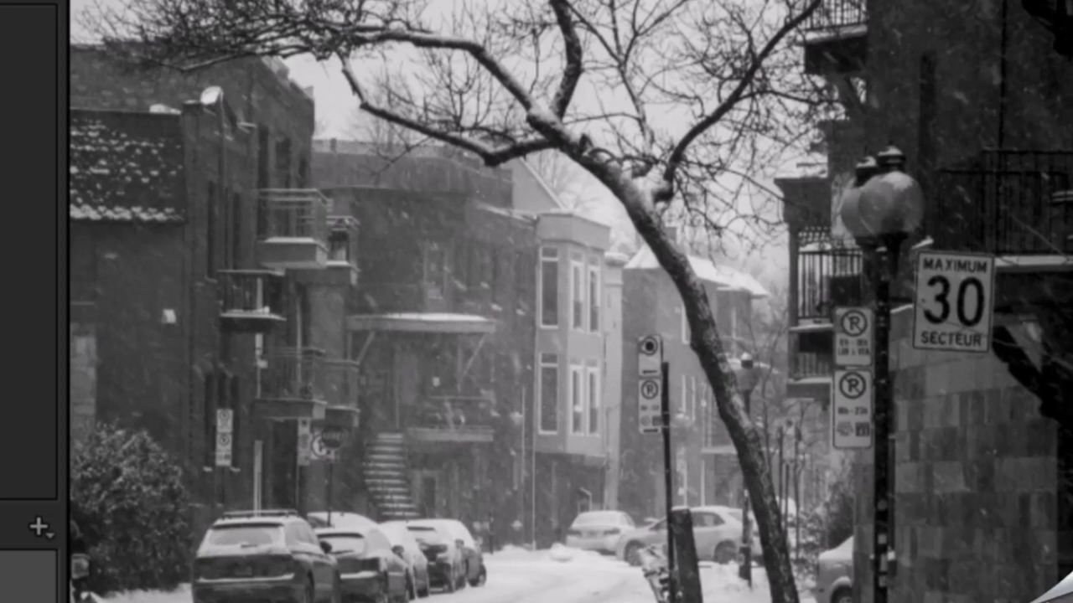
pyautogui.press('k')
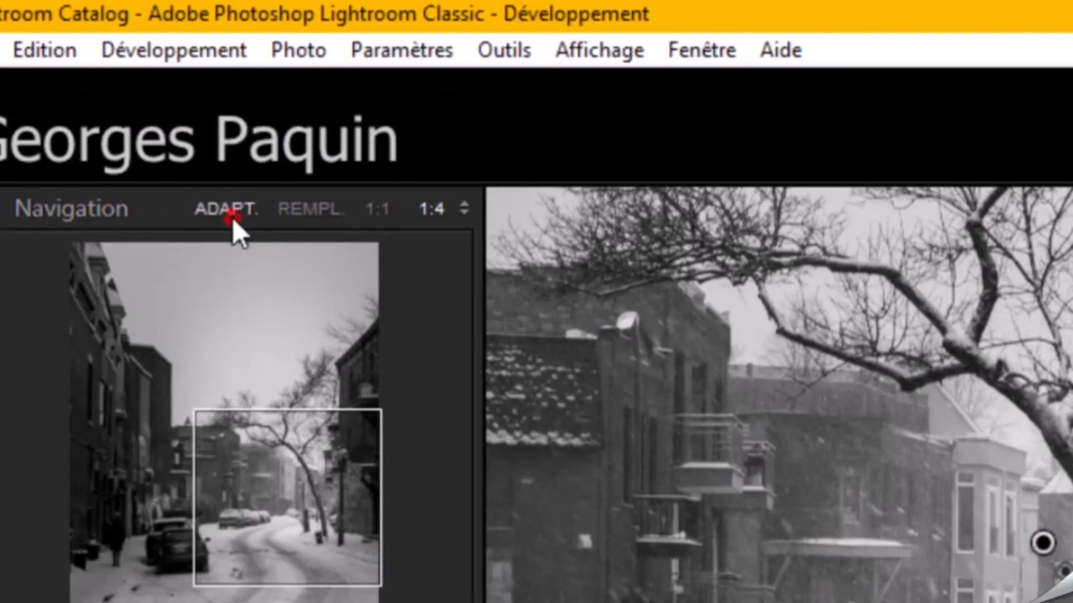
pyautogui.click(232, 217)
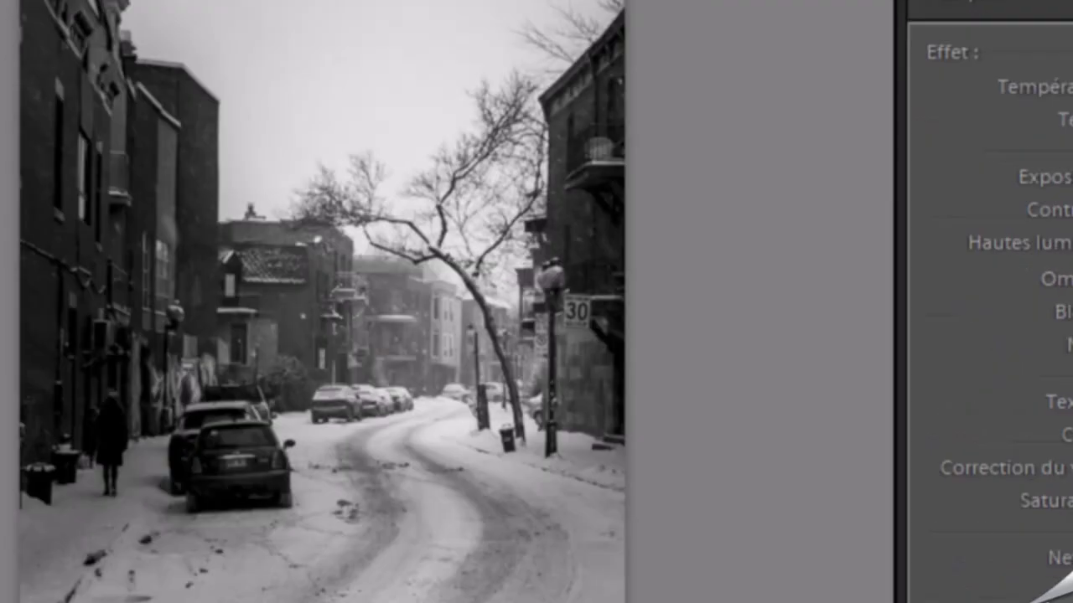
# Raise the Exposition of the adjustment brush on the far end of the street to 0,86.
pyautogui.press('h')
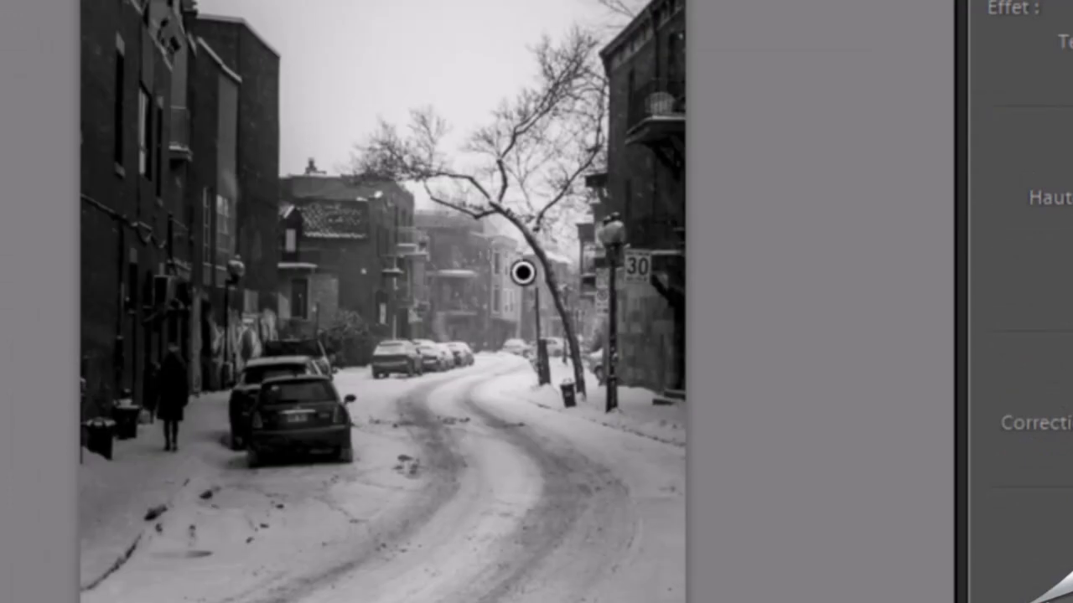
pyautogui.click(486, 260)
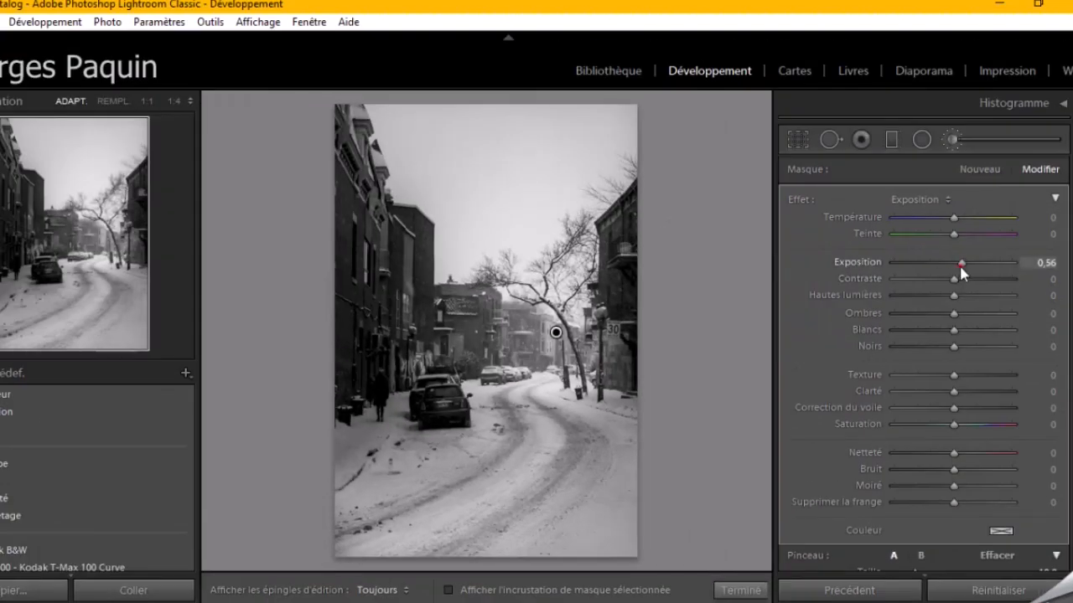
pyautogui.press('Up')
pyautogui.press('Up')
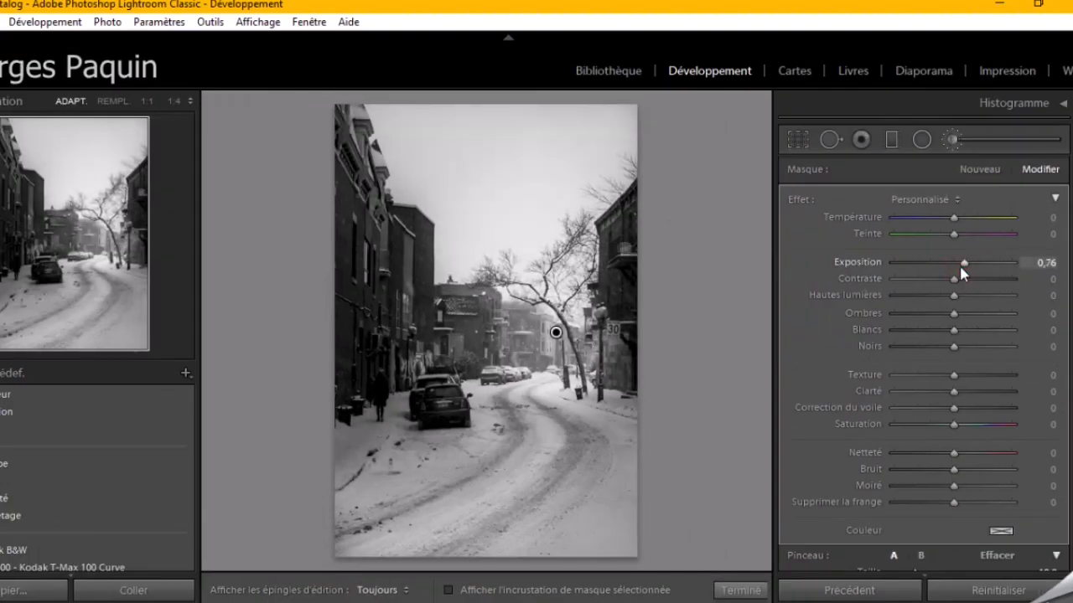
pyautogui.press('Up')
pyautogui.press('Up')
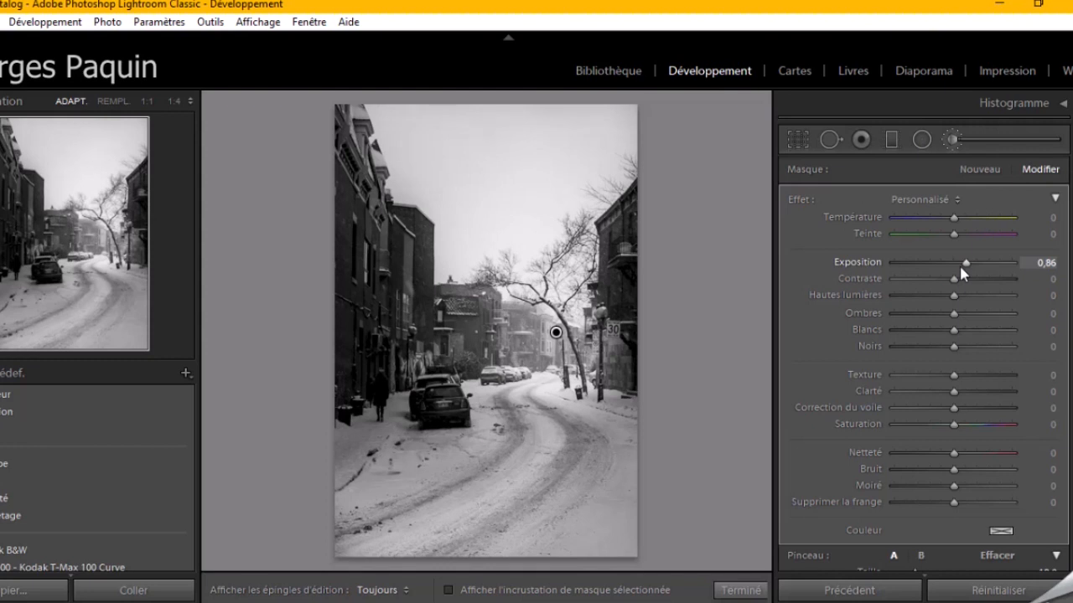
# Refine the brush mask at the far end of the street in erase mode and compare with the edit pins hidden.
pyautogui.press('alt')
pyautogui.press('h')
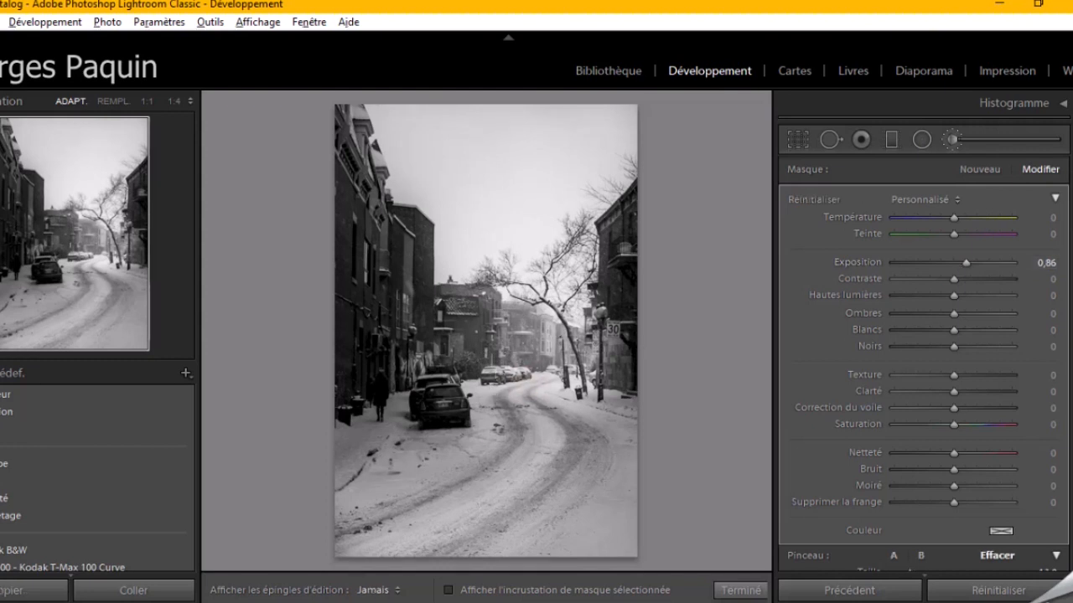
pyautogui.press('h')
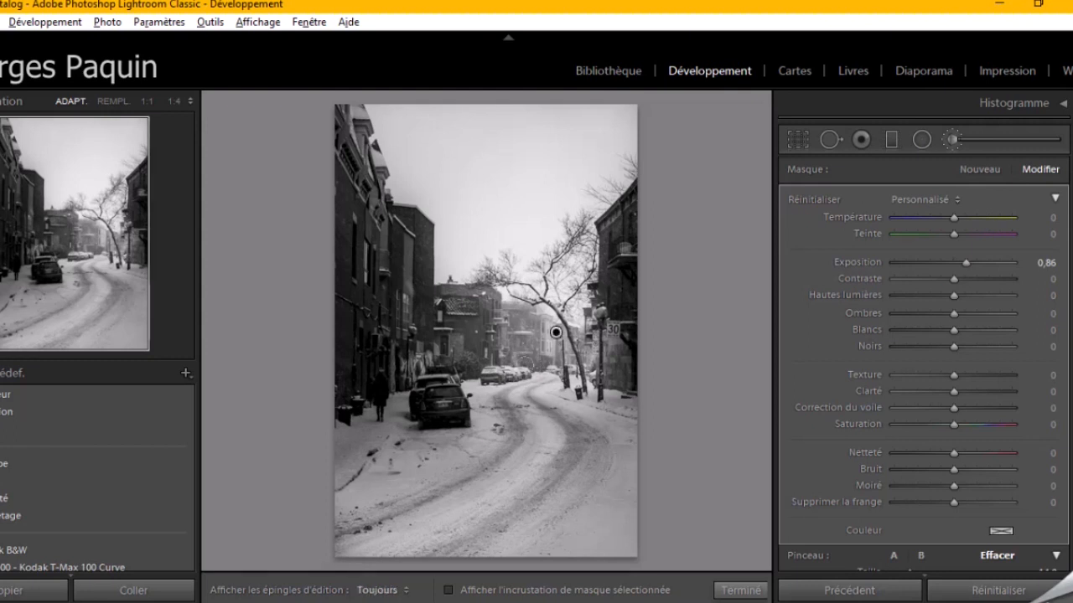
pyautogui.press('h')
pyautogui.press('h')
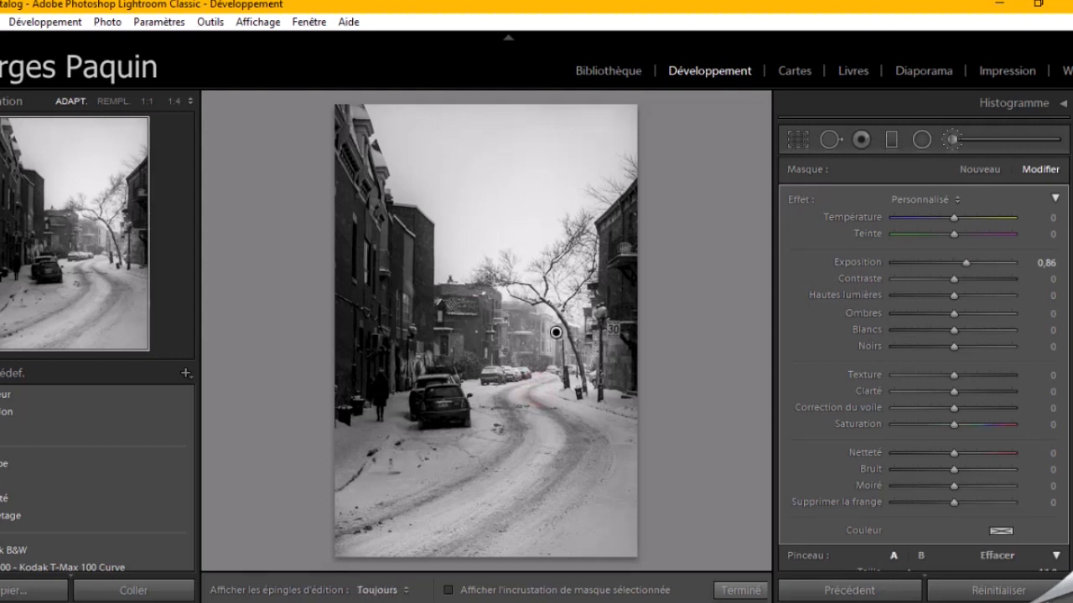
# Extend the lightening brush over the snowy road near the parked cars, toggling the edit pins, and finish the adjustment.
pyautogui.press('h')
pyautogui.press('h')
pyautogui.press('h')
pyautogui.press('h')
pyautogui.press('h')
pyautogui.press('h')
pyautogui.press('h')
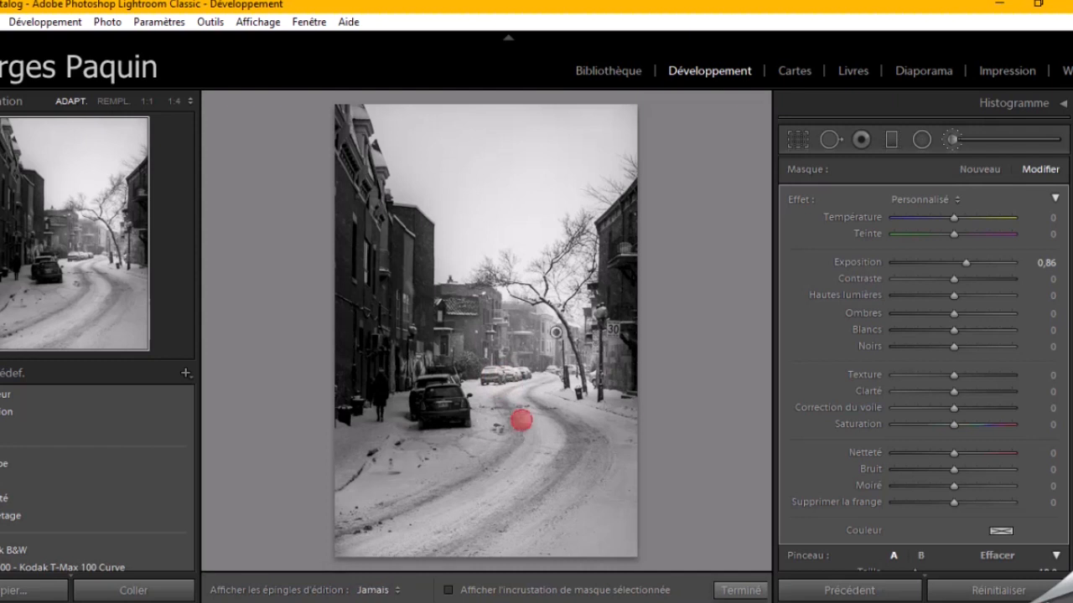
pyautogui.press('h')
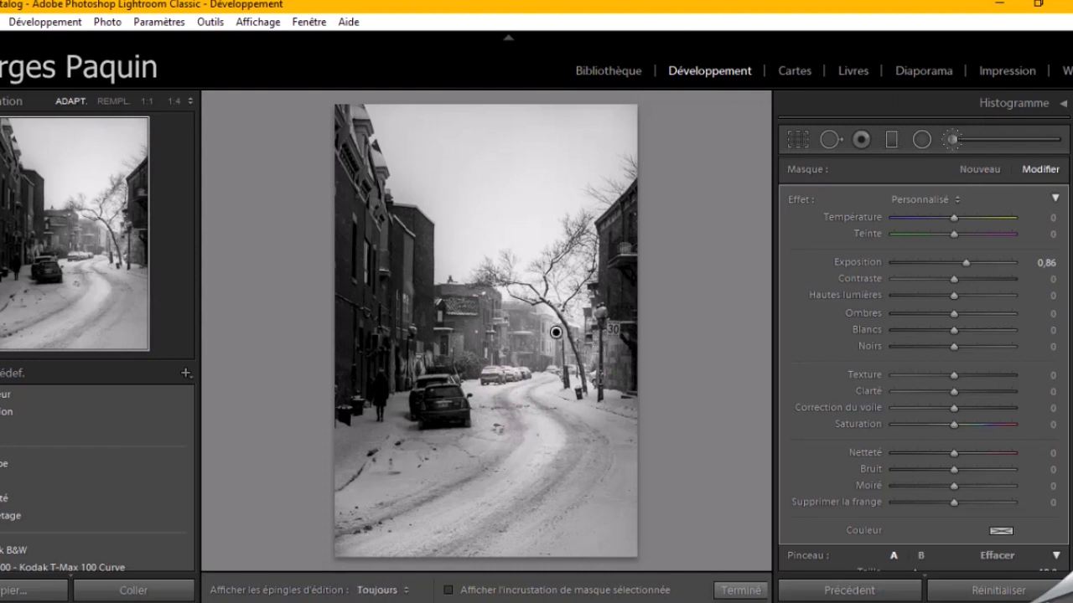
pyautogui.press('h')
pyautogui.press('h')
pyautogui.press('h')
pyautogui.press('h')
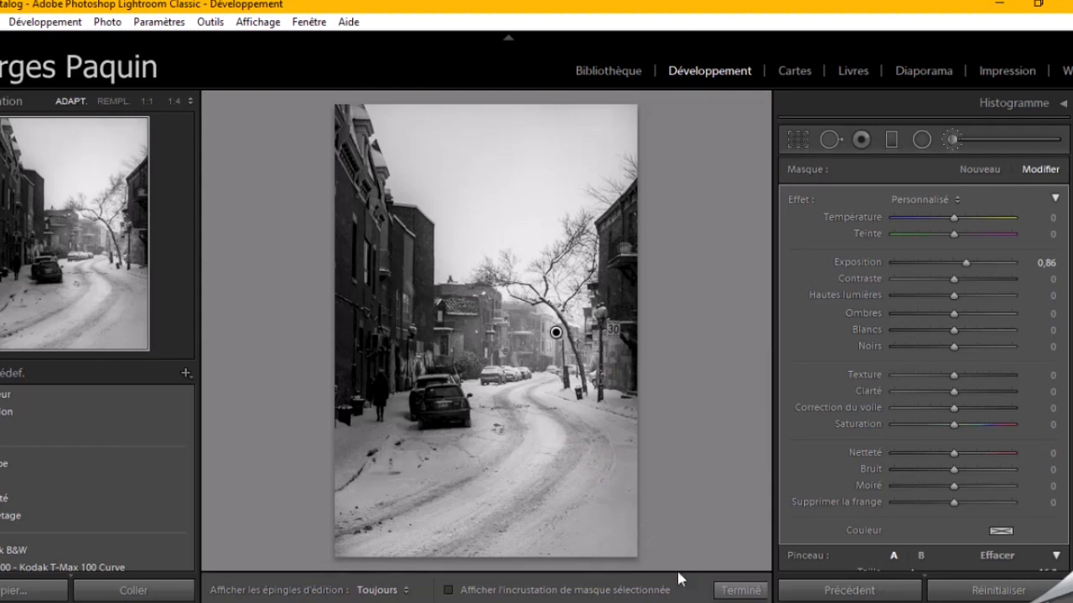
pyautogui.click(748, 596)
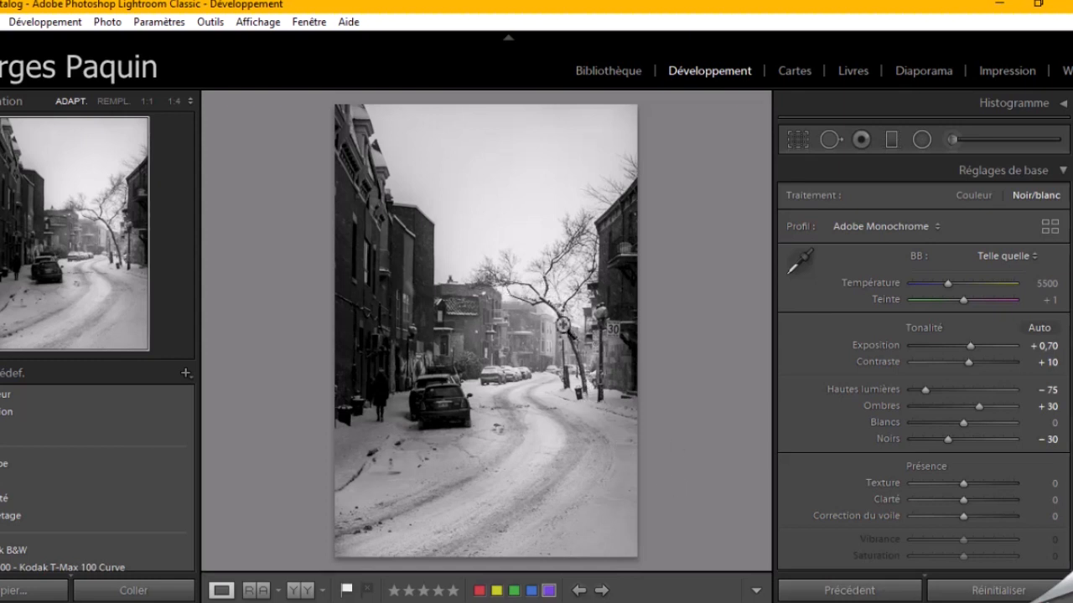
# Start a new adjustment brush for the tree with the Noirs effect, setting Noirs to −52 and Contraste to 17.
pyautogui.click(582, 327)
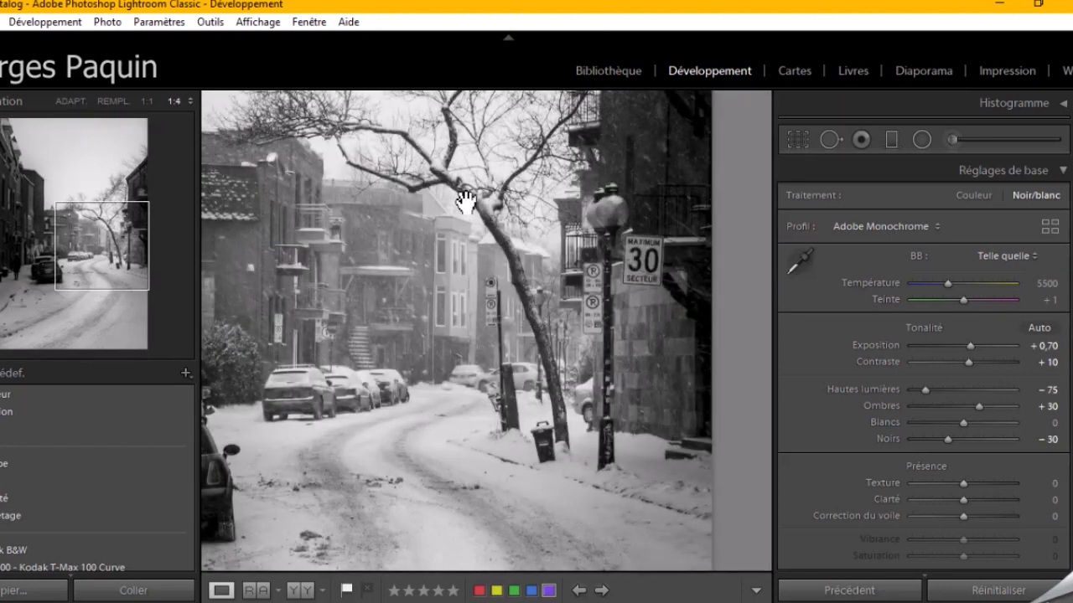
pyautogui.moveTo(471, 195); pyautogui.dragTo(484, 279)
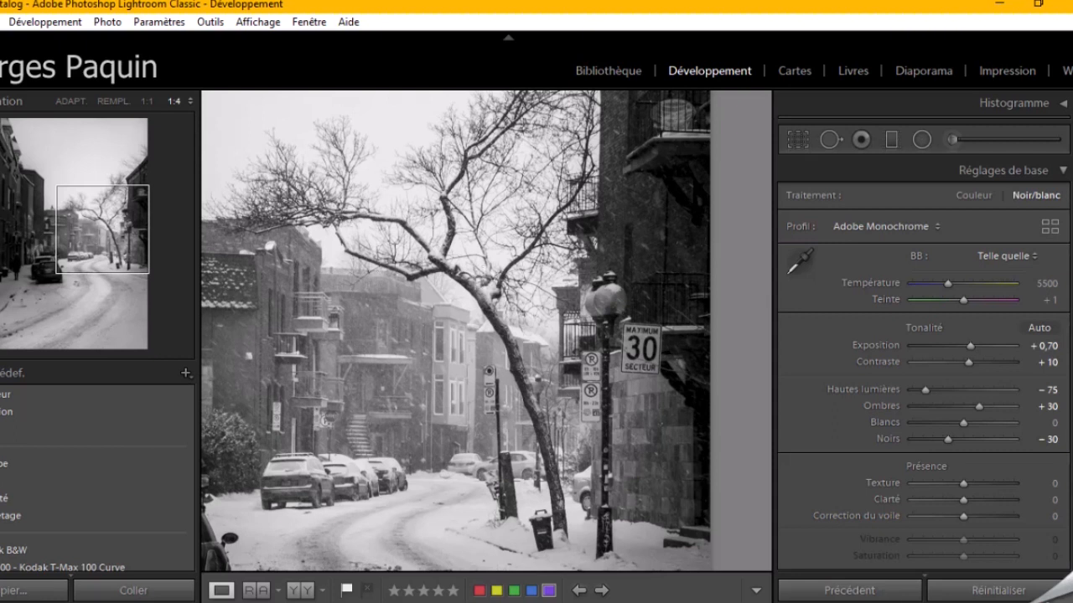
pyautogui.click(952, 142)
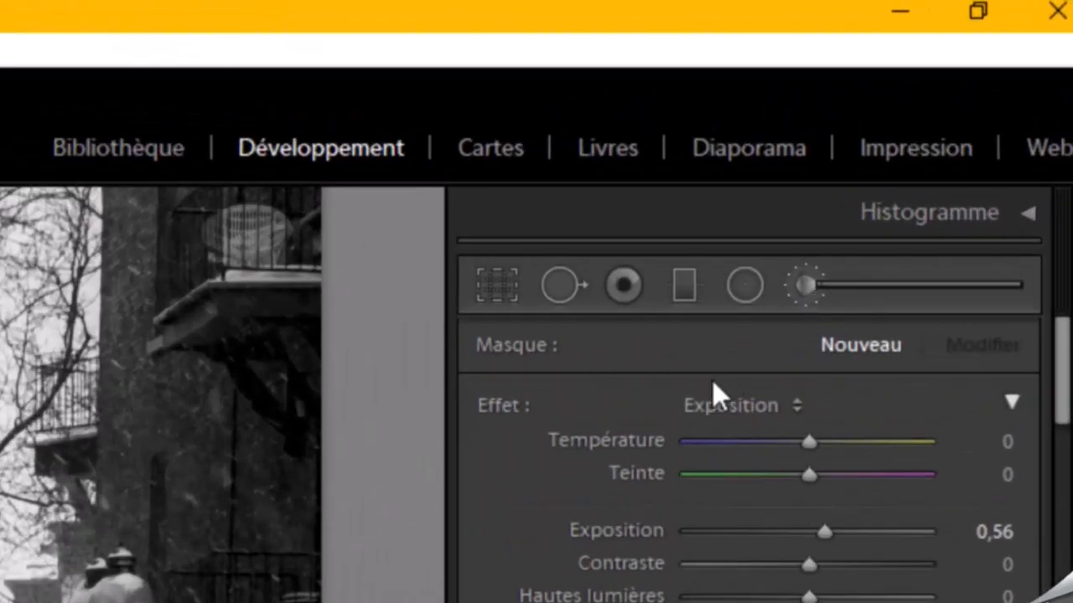
pyautogui.click(930, 198)
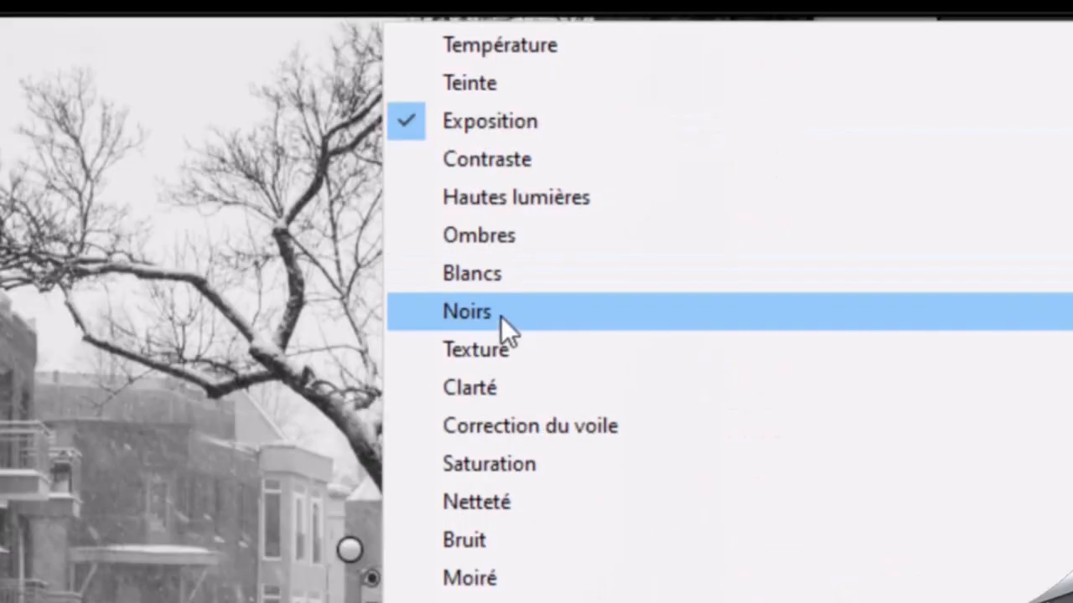
pyautogui.click(501, 317)
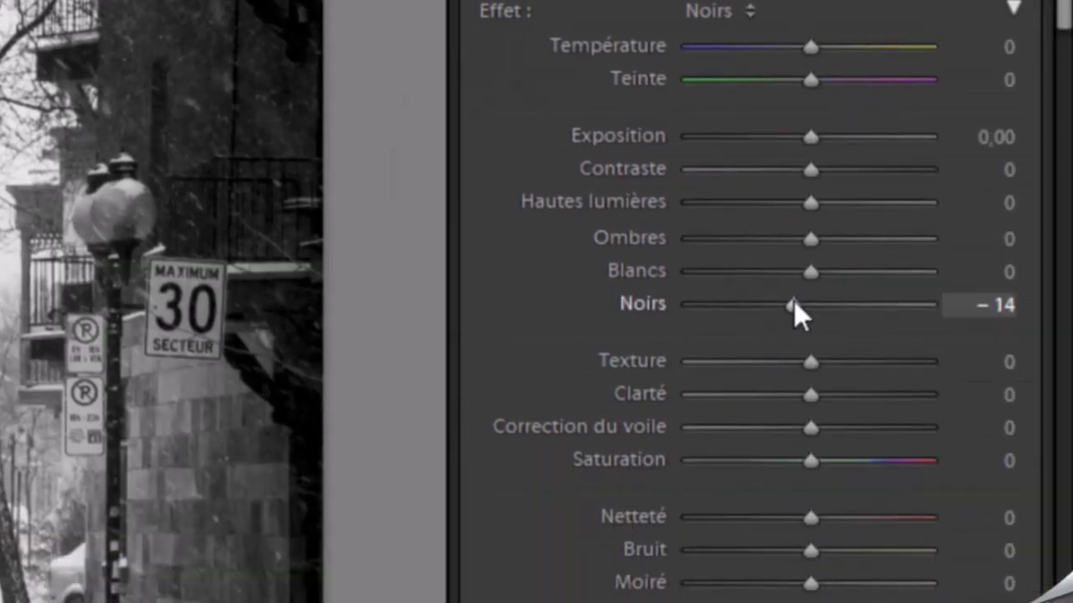
pyautogui.moveTo(793, 303); pyautogui.dragTo(749, 329)
pyautogui.moveTo(813, 170); pyautogui.dragTo(836, 172)
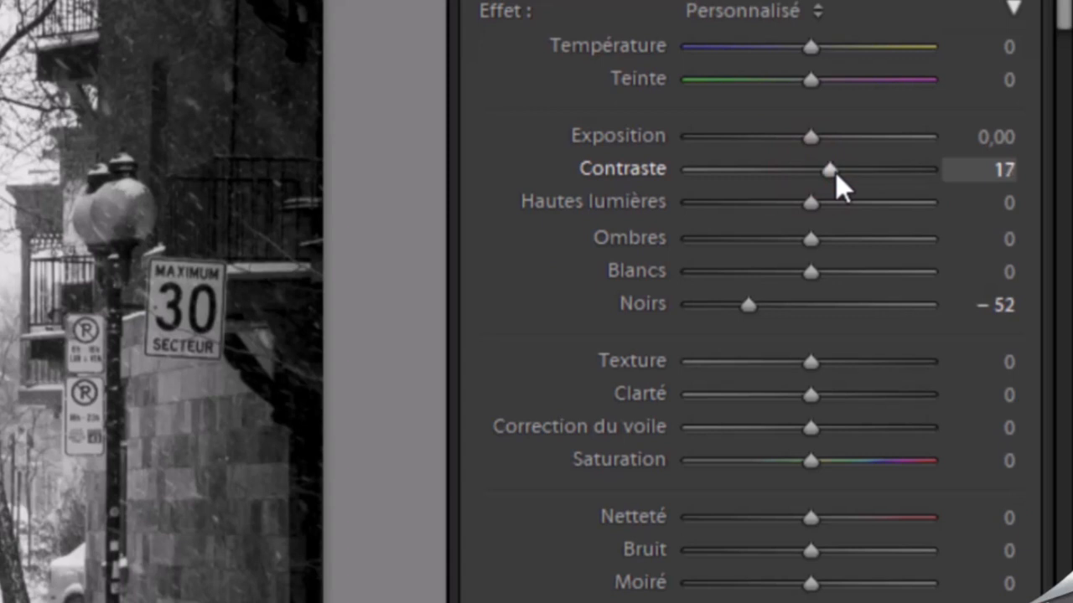
# Enable Masquage automatique for the brush and reduce the brush size.
pyautogui.scroll(-6, 528, 362)
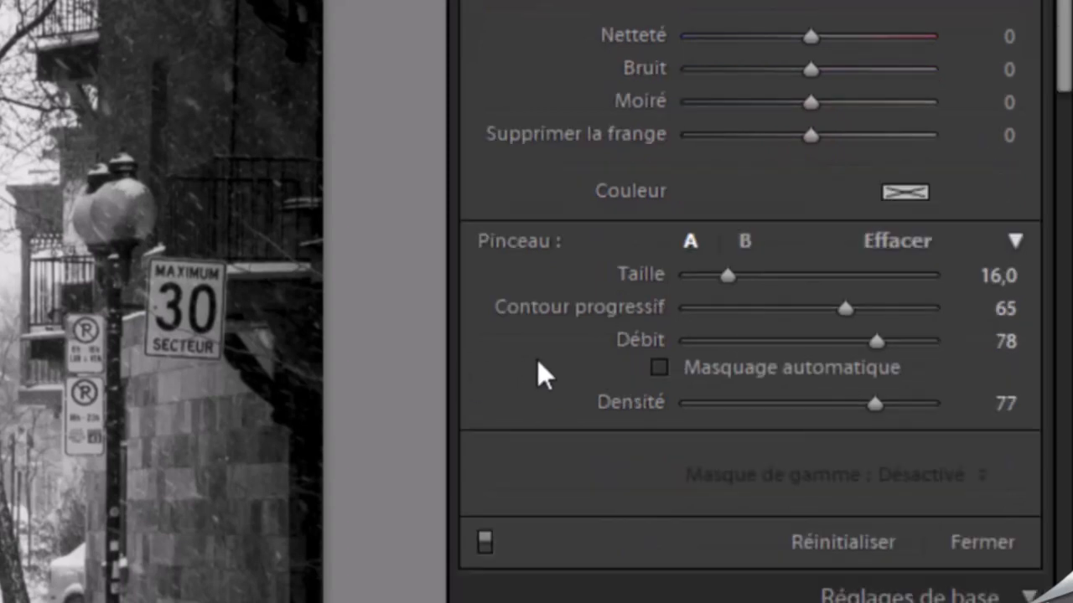
pyautogui.click(781, 376)
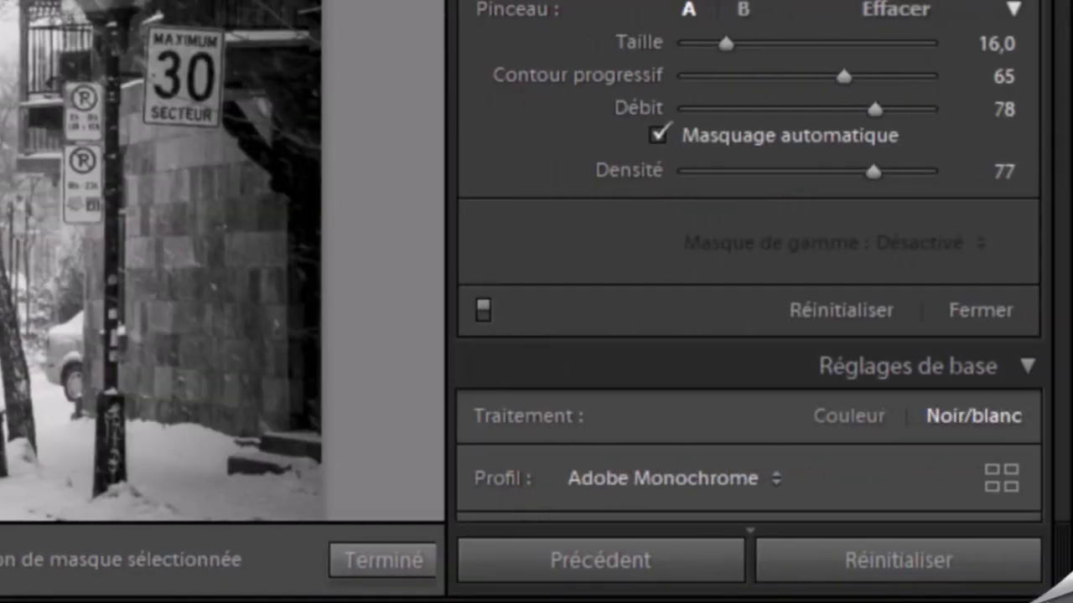
pyautogui.press('[')
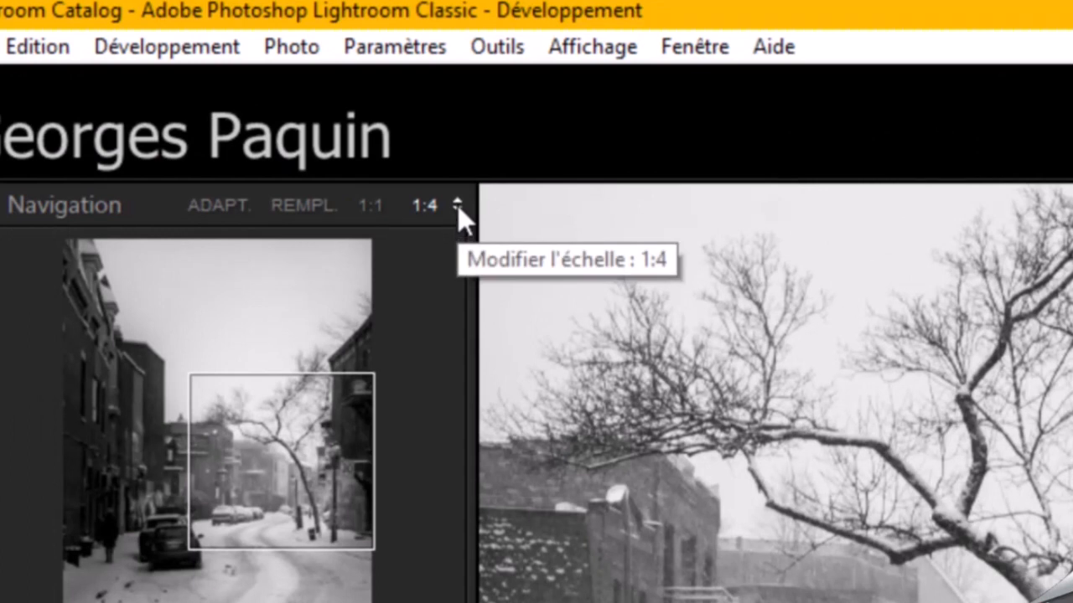
# Darken the upper part of the tree trunk in front of the pale building with the brush at 2:1 magnification.
pyautogui.click(457, 205)
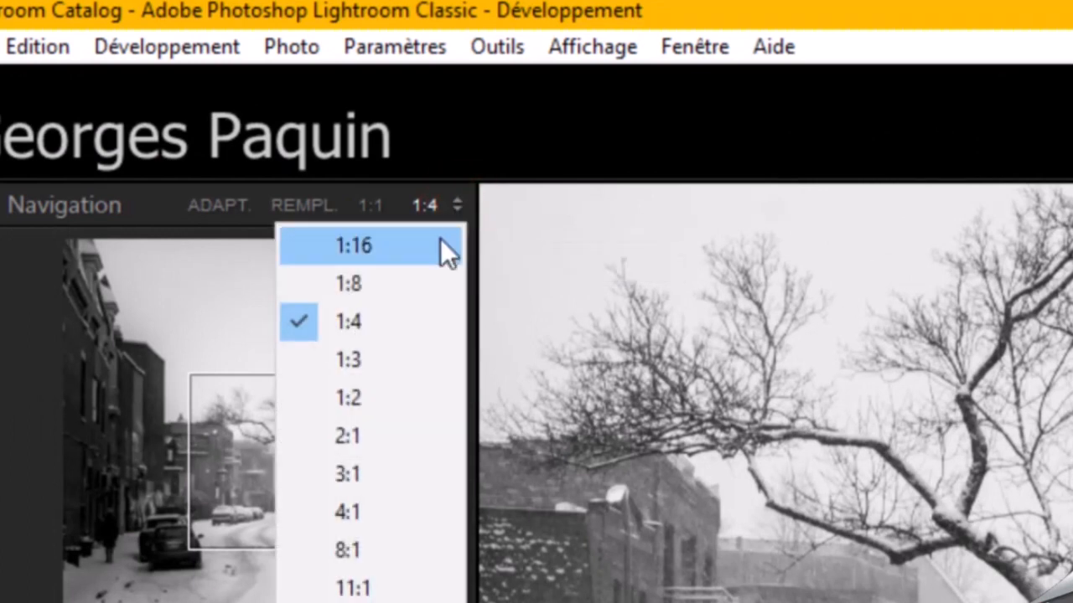
pyautogui.click(373, 445)
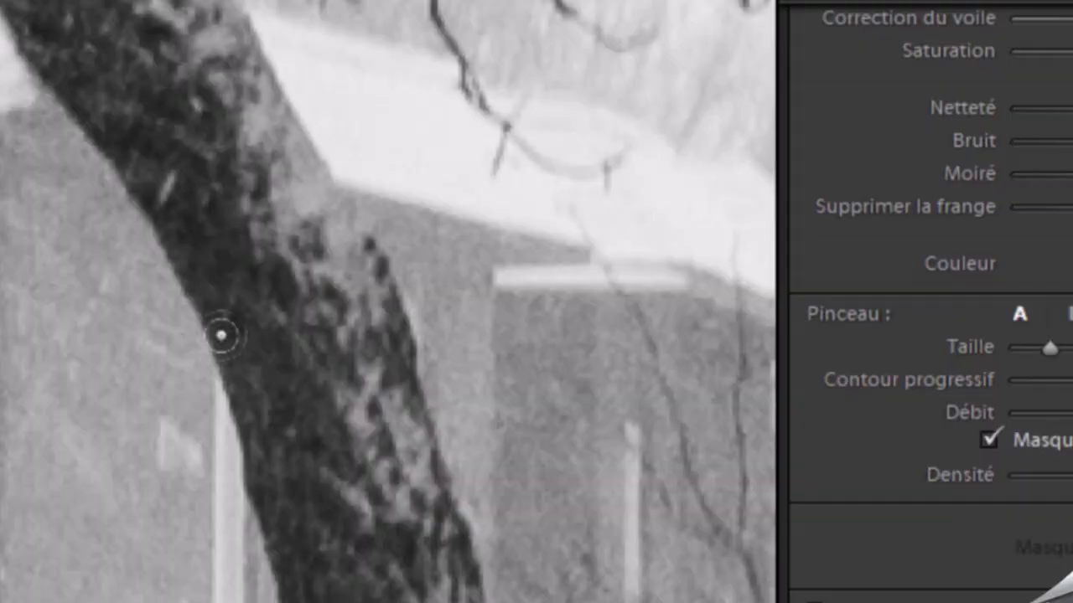
pyautogui.scroll(3, 907, 361)
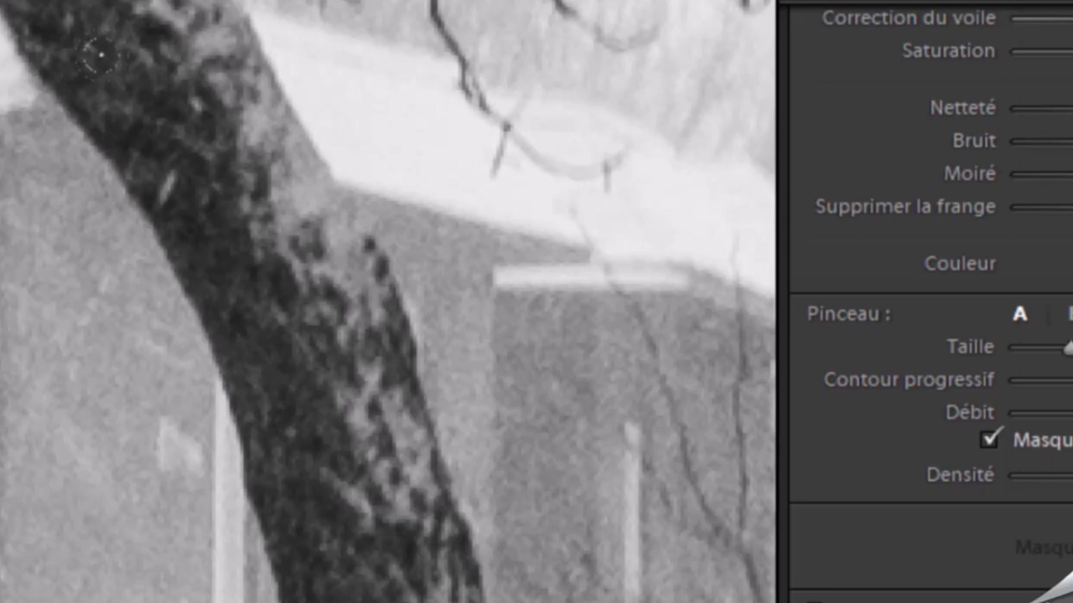
pyautogui.scroll(-3, 73, 14)
pyautogui.moveTo(192, 112)
pyautogui.mouseDown()
pyautogui.moveTo(321, 405)
pyautogui.moveTo(441, 586)
pyautogui.mouseUp()
pyautogui.moveTo(470, 277)
pyautogui.mouseDown()
pyautogui.moveTo(352, 34)
pyautogui.moveTo(549, 533)
pyautogui.moveTo(394, 67)
pyautogui.moveTo(281, 0)
pyautogui.mouseUp()
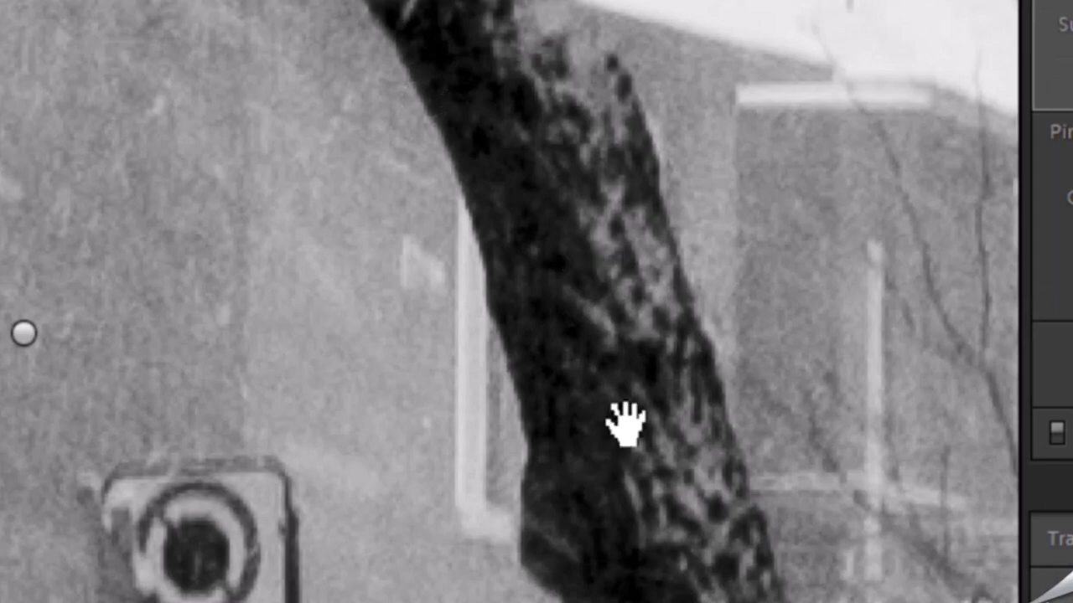
# Continue darkening the middle of the tree trunk past the round lamp, checking with the edit pins toggled.
pyautogui.moveTo(634, 433)
pyautogui.mouseDown()
pyautogui.moveTo(539, 127)
pyautogui.moveTo(447, 0)
pyautogui.mouseUp()
pyautogui.moveTo(494, 403)
pyautogui.mouseDown()
pyautogui.moveTo(547, 602)
pyautogui.moveTo(410, 325)
pyautogui.mouseUp()
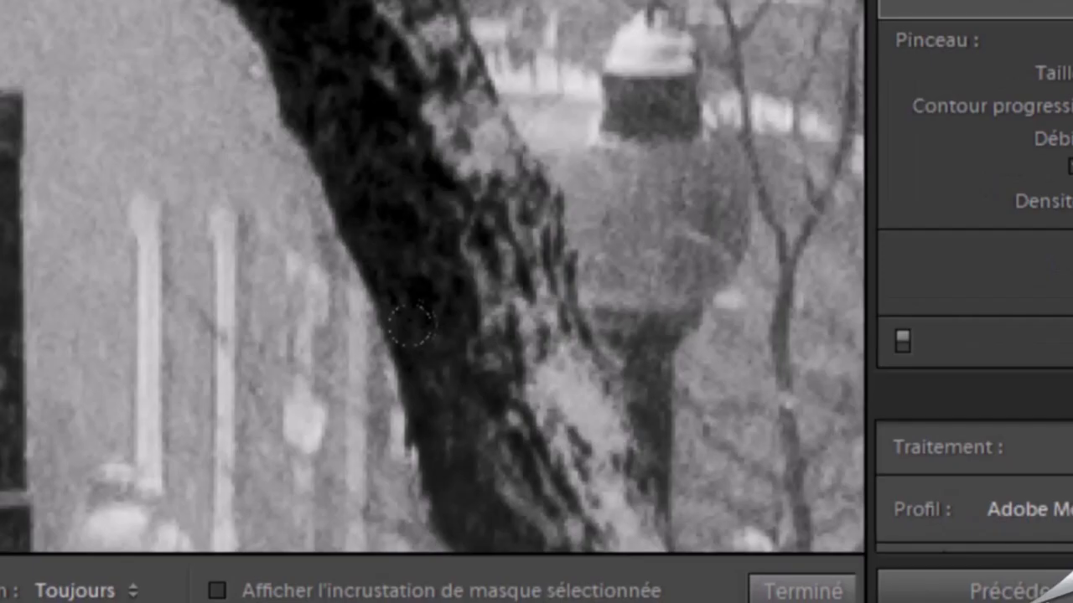
pyautogui.moveTo(541, 450); pyautogui.dragTo(417, 43)
pyautogui.click(395, 25)
pyautogui.press('h')
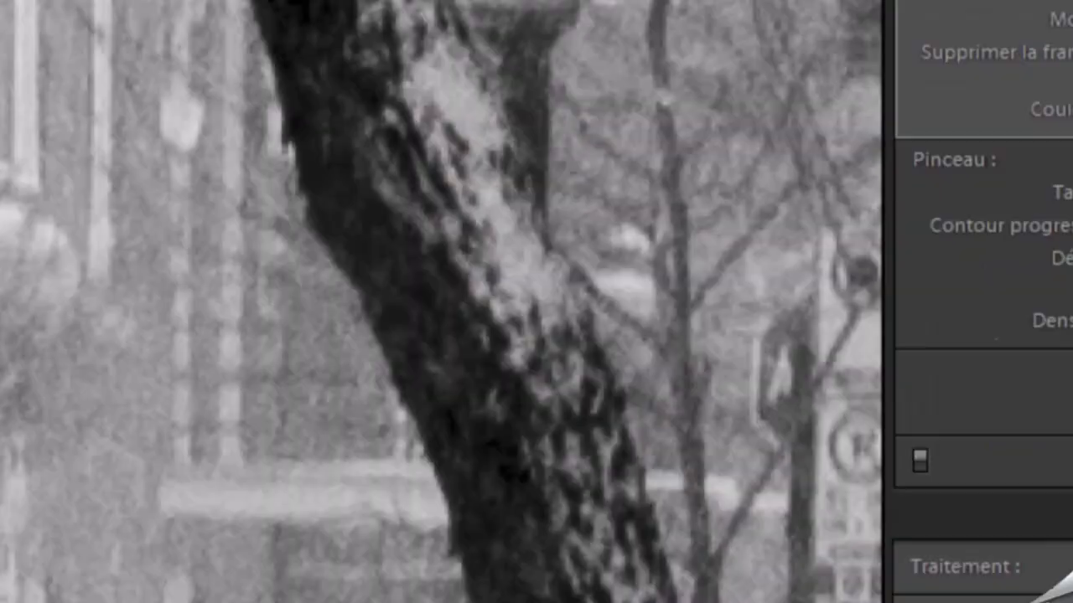
pyautogui.press('h')
# Darken the lower part of the tree trunk with the brush, past the parked cars down to the base beside the bin.
pyautogui.moveTo(481, 364); pyautogui.dragTo(304, 0)
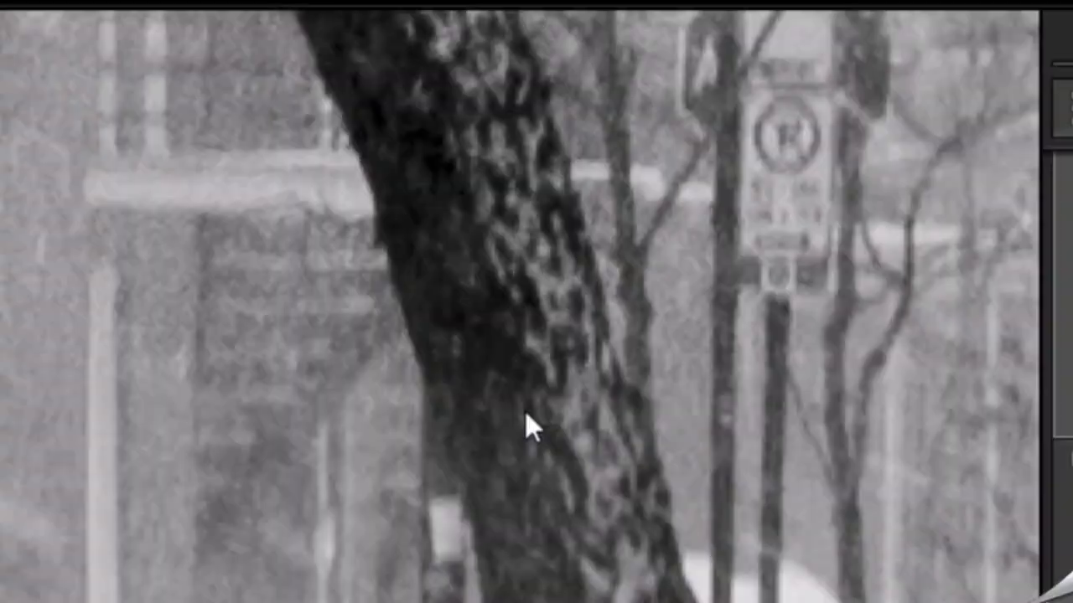
pyautogui.moveTo(525, 412)
pyautogui.mouseDown()
pyautogui.moveTo(517, 376)
pyautogui.moveTo(608, 602)
pyautogui.moveTo(528, 434)
pyautogui.moveTo(635, 602)
pyautogui.mouseUp()
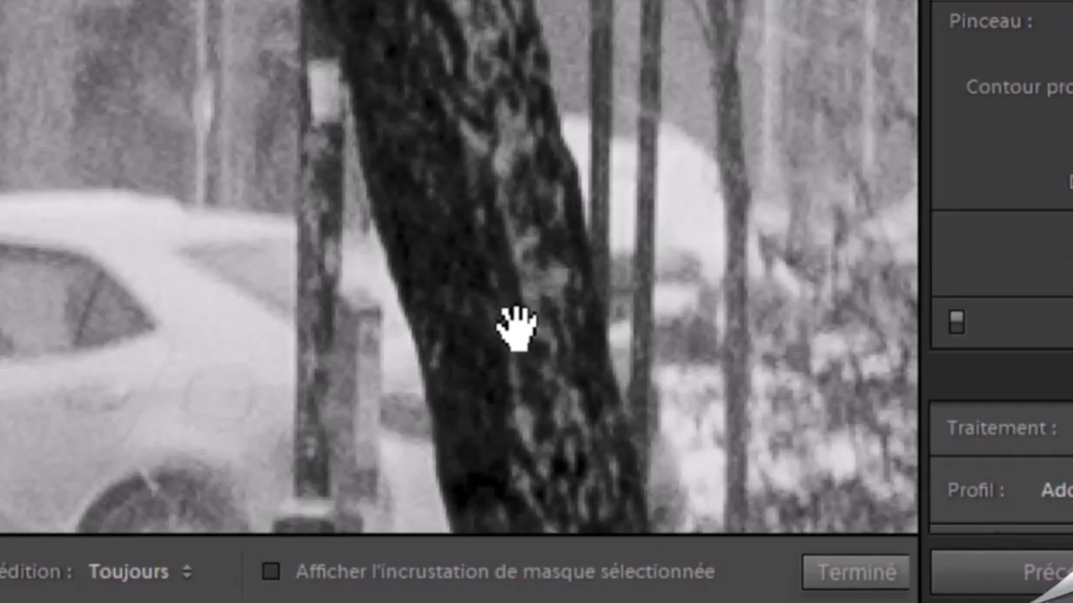
pyautogui.moveTo(516, 326)
pyautogui.mouseDown()
pyautogui.moveTo(456, 93)
pyautogui.moveTo(488, 62)
pyautogui.mouseUp()
pyautogui.click(581, 414)
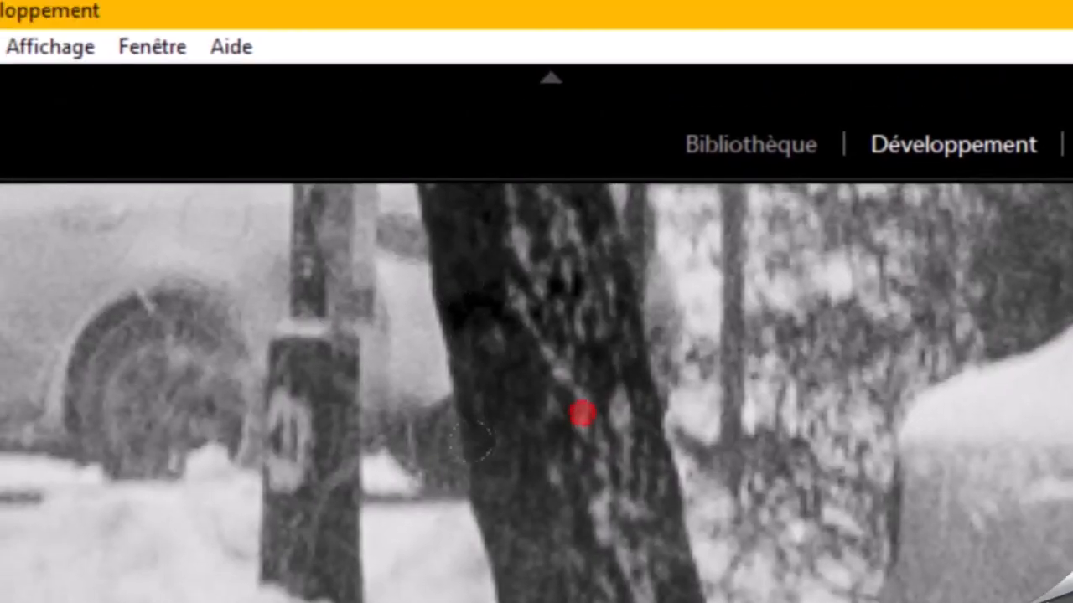
pyautogui.moveTo(471, 441)
pyautogui.mouseDown()
pyautogui.moveTo(570, 602)
pyautogui.moveTo(494, 335)
pyautogui.moveTo(570, 602)
pyautogui.moveTo(519, 511)
pyautogui.mouseUp()
pyautogui.moveTo(341, 21); pyautogui.dragTo(331, 120)
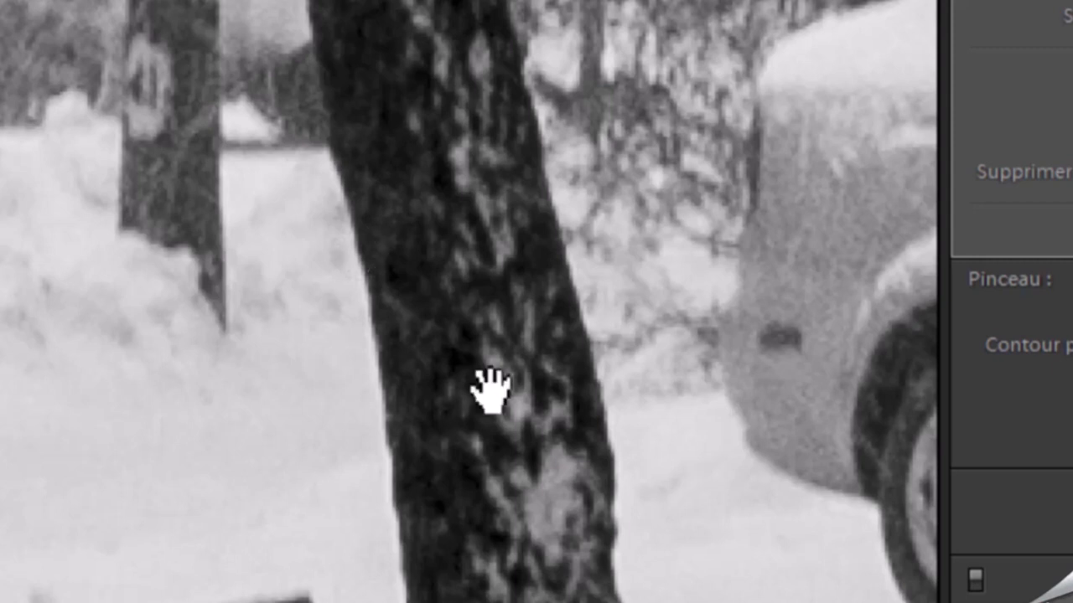
pyautogui.moveTo(501, 533); pyautogui.dragTo(471, 77)
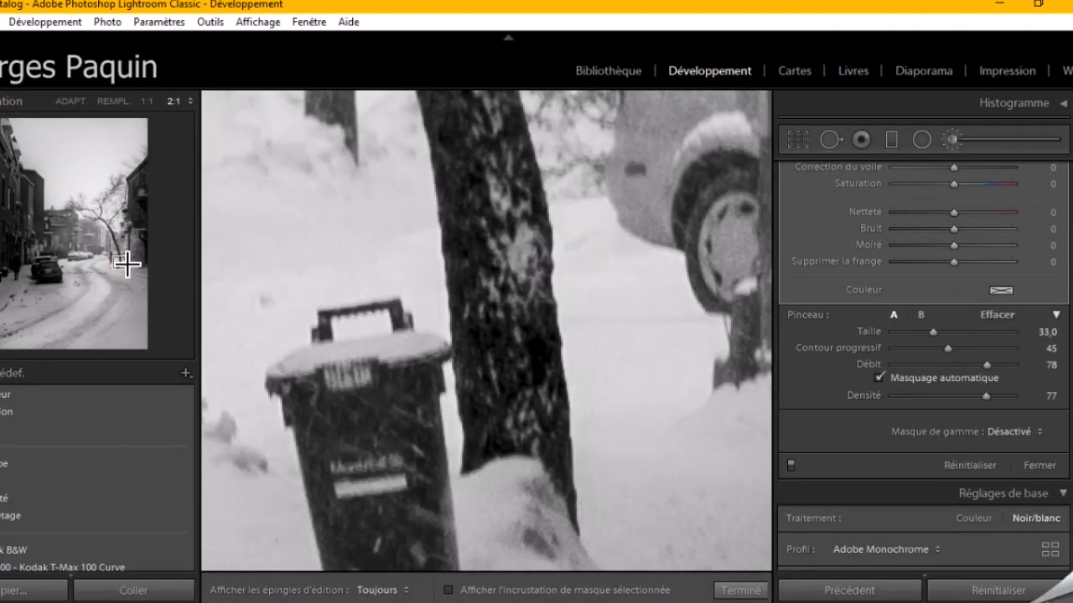
# Return to the upper trunk, hide the edit pins, and darken the bark below the snowy fork with brush size 29.
pyautogui.moveTo(127, 264); pyautogui.dragTo(124, 260)
pyautogui.moveTo(123, 258); pyautogui.dragTo(110, 231)
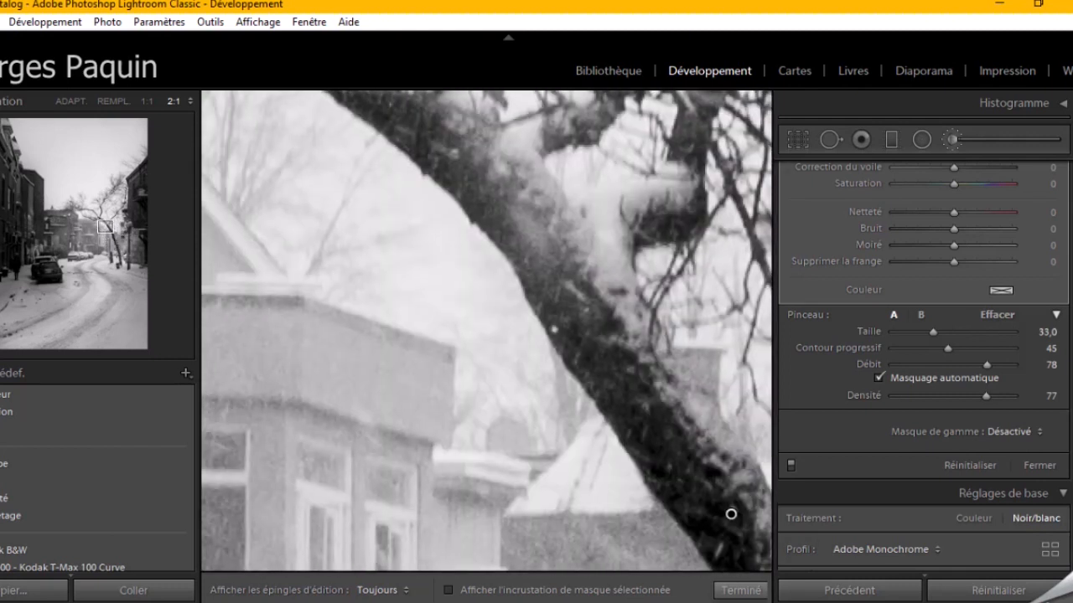
pyautogui.press('h')
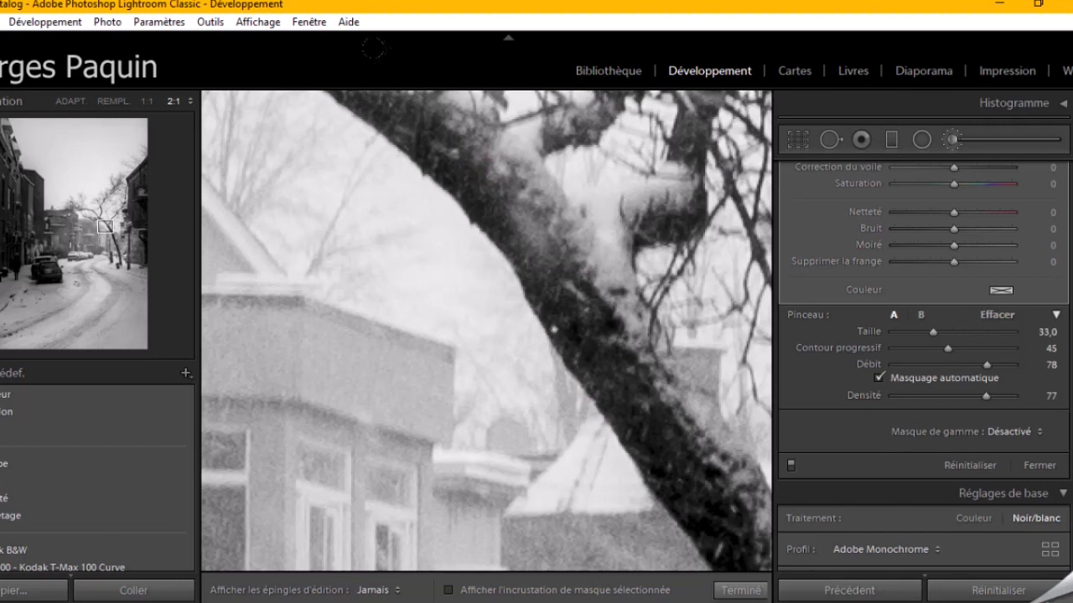
pyautogui.press('h')
pyautogui.scroll(-3, 730, 514)
pyautogui.moveTo(692, 106); pyautogui.dragTo(671, 218)
pyautogui.scroll(-1, 591, 80)
pyautogui.moveTo(622, 108); pyautogui.dragTo(584, 79)
# Darken the bark along the snowy upper trunk up to the left-hand fork, reducing the brush size from 29 to 25.
pyautogui.press('space')
pyautogui.moveTo(547, 223); pyautogui.dragTo(600, 404)
pyautogui.scroll(3, 278, 144)
pyautogui.moveTo(315, 175); pyautogui.dragTo(503, 322)
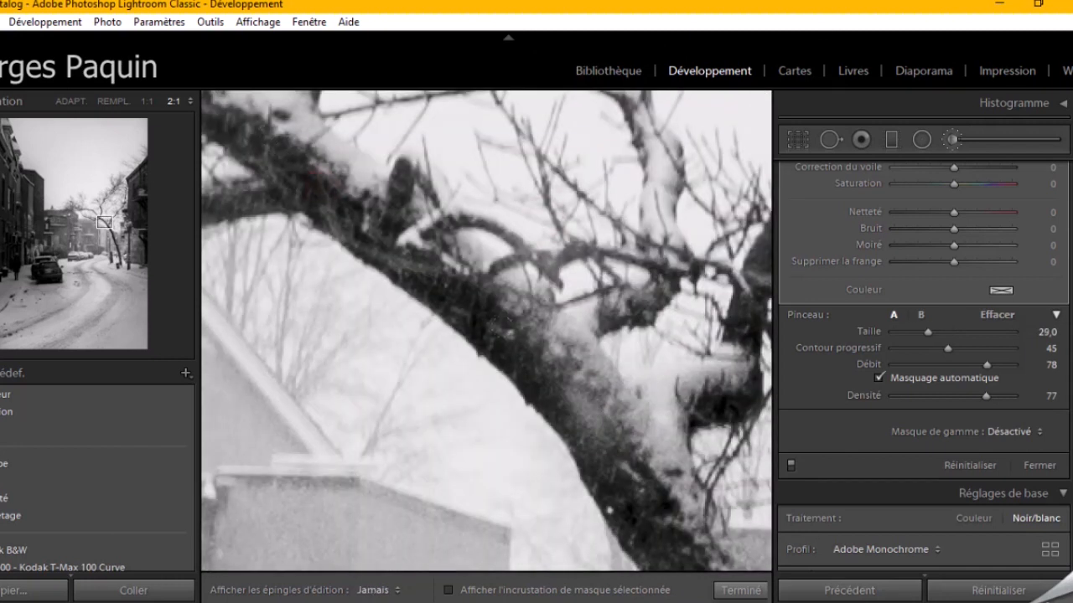
pyautogui.moveTo(485, 288); pyautogui.dragTo(757, 409)
pyautogui.press('h')
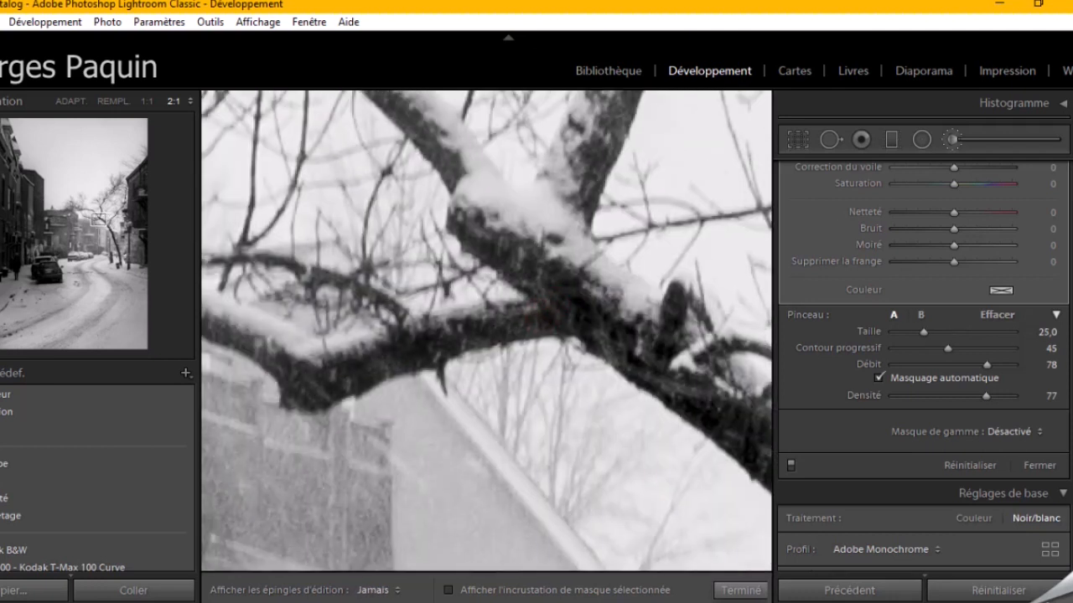
# Darken the fork and the start of the low left branch with brush size 25, toggling the edit pins.
pyautogui.press('h')
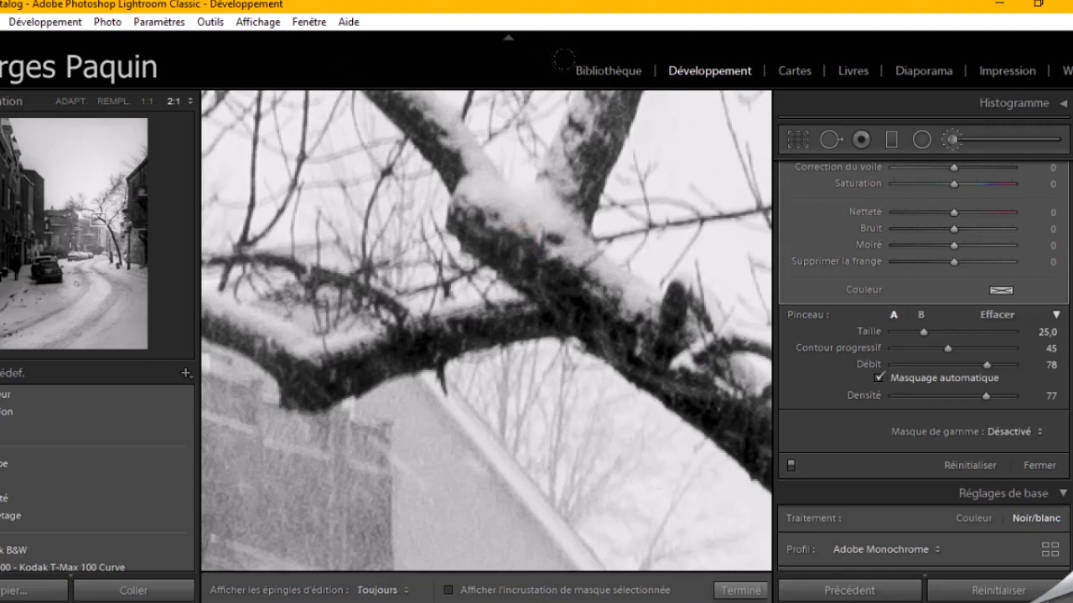
pyautogui.press('h')
pyautogui.press('h')
pyautogui.moveTo(575, 307); pyautogui.dragTo(825, 295)
pyautogui.press('h')
pyautogui.press('h')
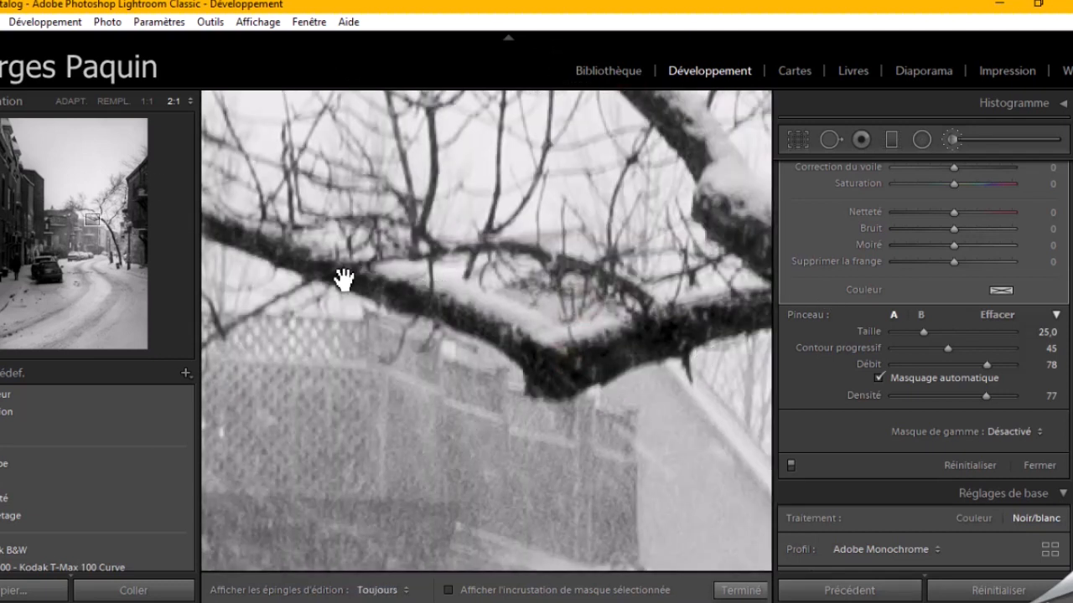
# Darken the outer part of the low left branch above the lattice fence with brush size 19.
pyautogui.moveTo(343, 280); pyautogui.dragTo(754, 443)
pyautogui.moveTo(590, 379); pyautogui.dragTo(446, 323)
pyautogui.scroll(-3, 446, 323)
pyautogui.moveTo(342, 91)
pyautogui.mouseDown()
pyautogui.moveTo(366, 117)
pyautogui.moveTo(321, 89)
pyautogui.mouseUp()
pyautogui.press('space')
pyautogui.moveTo(696, 405); pyautogui.dragTo(326, 307)
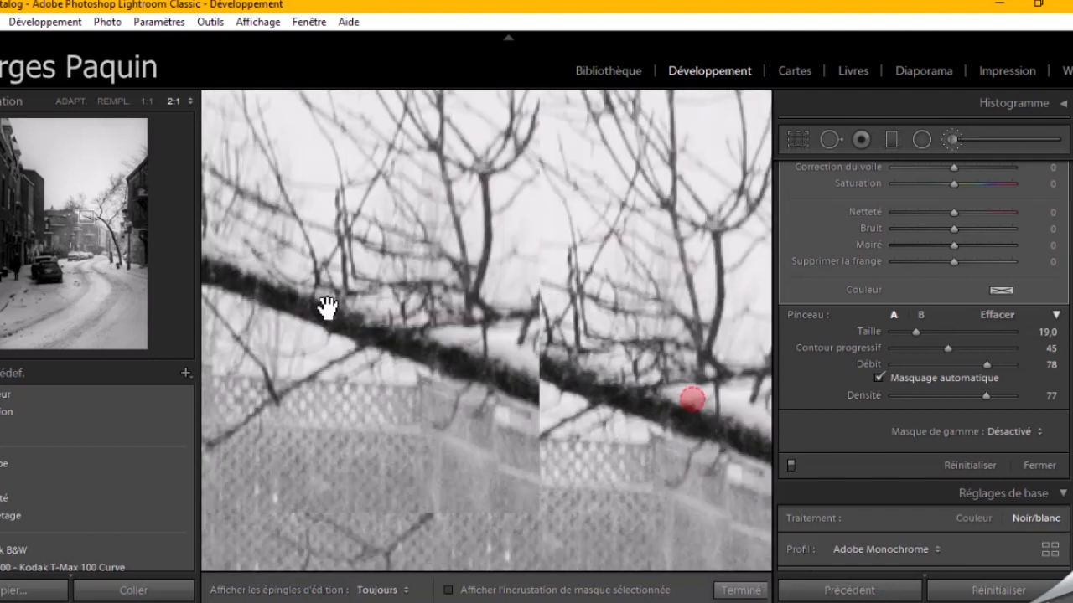
# Return to the fork and darken the upright limb from its base upward, with brush sizes 27 and 24.
pyautogui.moveTo(735, 212); pyautogui.dragTo(473, 296)
pyautogui.scroll(4, 507, 139)
pyautogui.moveTo(282, 94)
pyautogui.mouseDown()
pyautogui.moveTo(426, 248)
pyautogui.moveTo(317, 84)
pyautogui.mouseUp()
pyautogui.scroll(2, 651, 84)
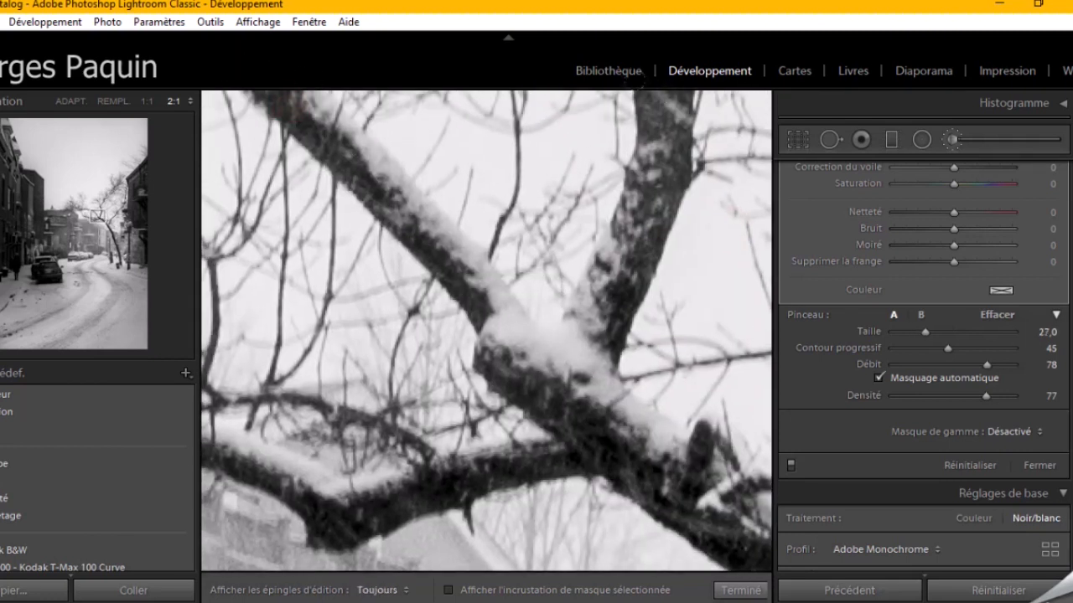
pyautogui.moveTo(670, 101)
pyautogui.mouseDown()
pyautogui.moveTo(675, 113)
pyautogui.moveTo(623, 53)
pyautogui.moveTo(640, 269)
pyautogui.moveTo(615, 496)
pyautogui.mouseUp()
pyautogui.moveTo(567, 137)
pyautogui.mouseDown()
pyautogui.moveTo(593, 186)
pyautogui.moveTo(522, 44)
pyautogui.mouseUp()
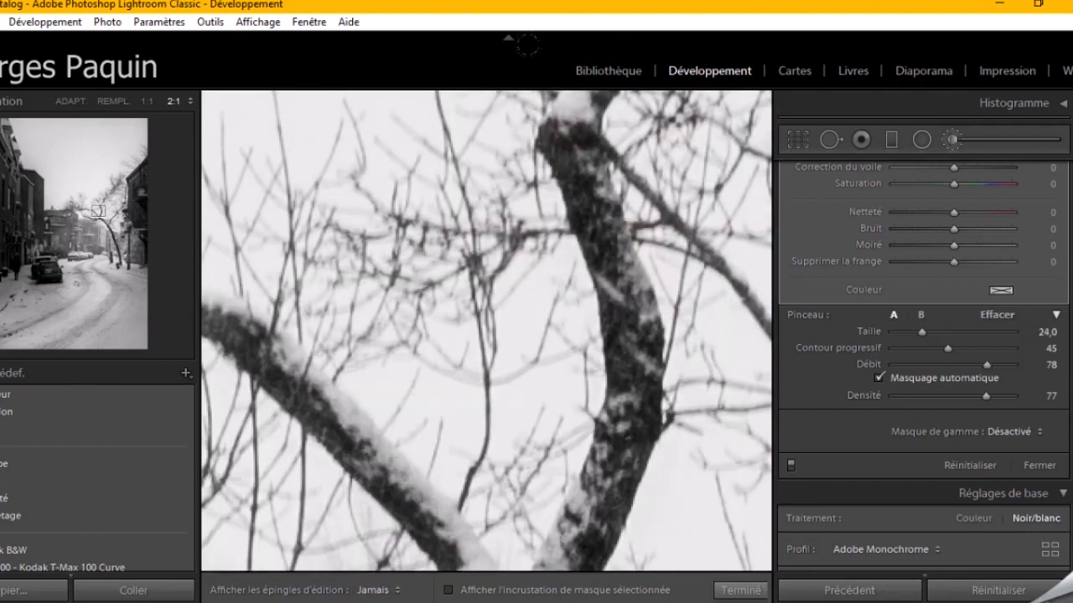
# Darken the snow-topped diagonal branch left of the upright limb with brush size 29.
pyautogui.moveTo(373, 475); pyautogui.dragTo(545, 331)
pyautogui.scroll(5, 495, 394)
pyautogui.moveTo(494, 394)
pyautogui.mouseDown()
pyautogui.moveTo(209, 211)
pyautogui.moveTo(222, 214)
pyautogui.mouseUp()
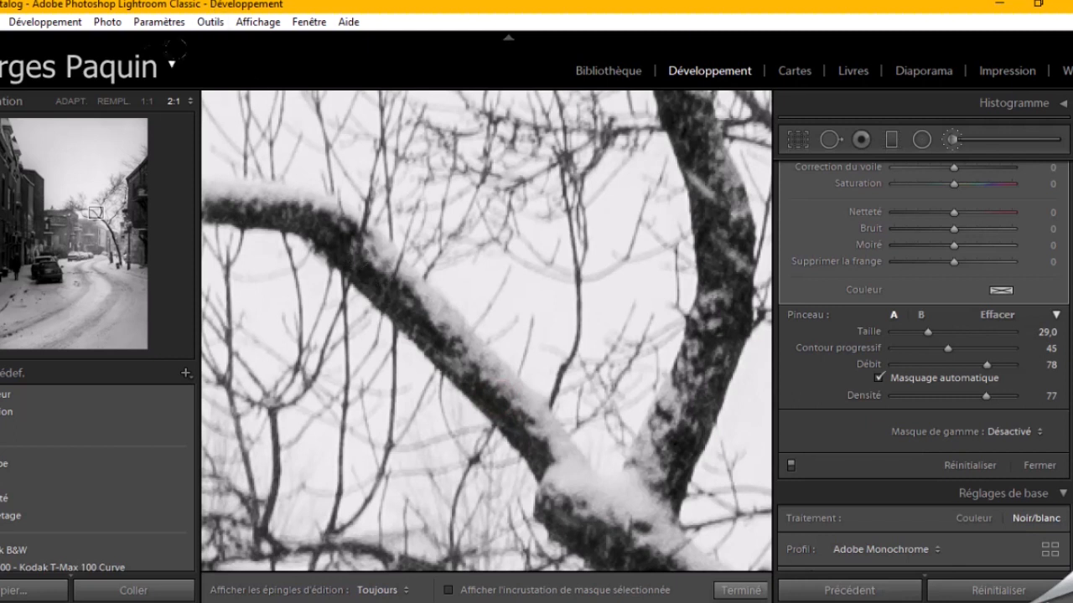
# Switch to 1:1 magnification and darken the upper limb and its thinner branches with brush size 34.
pyautogui.click(147, 102)
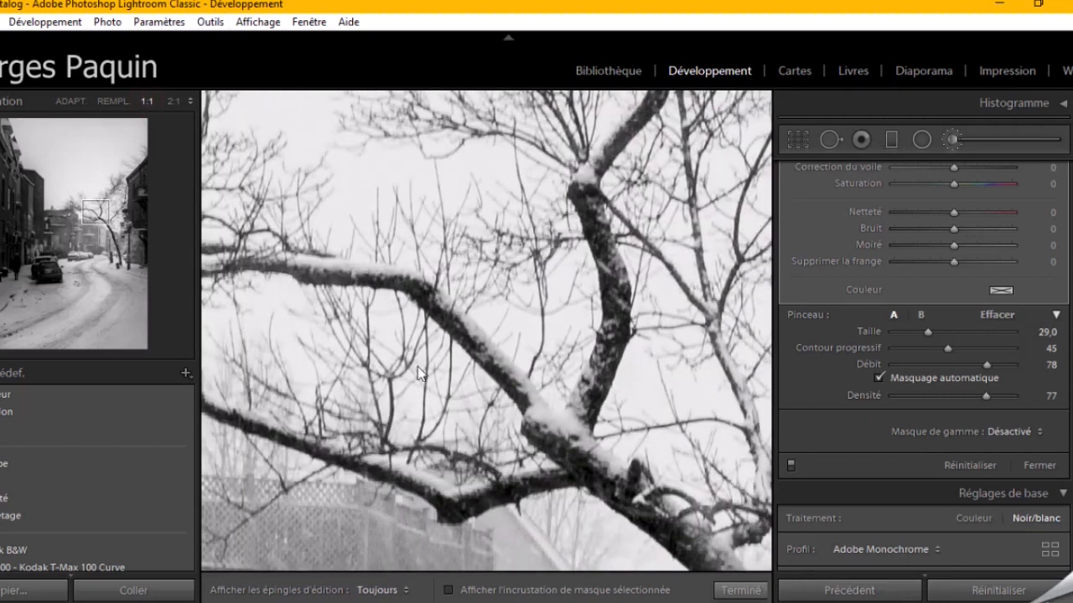
pyautogui.moveTo(617, 276); pyautogui.dragTo(416, 343)
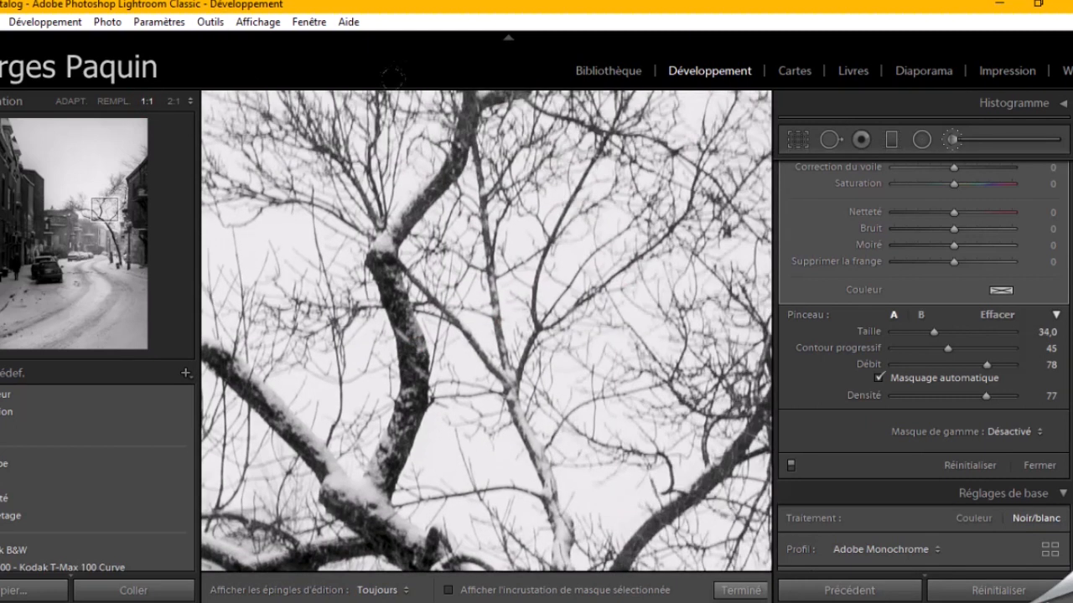
pyautogui.press('h')
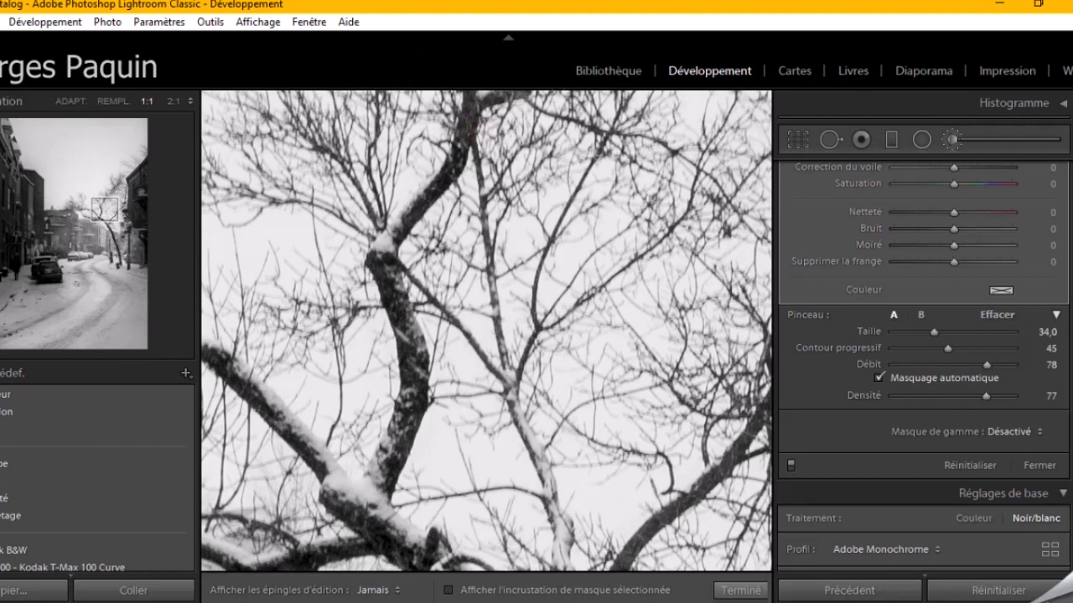
pyautogui.press('h')
# Darken the right-hand limb from the fork up to the balcony with brush size 28, checking with the edit pins toggled.
pyautogui.moveTo(579, 434); pyautogui.dragTo(381, 208)
pyautogui.scroll(-2, 426, 565)
pyautogui.press('h')
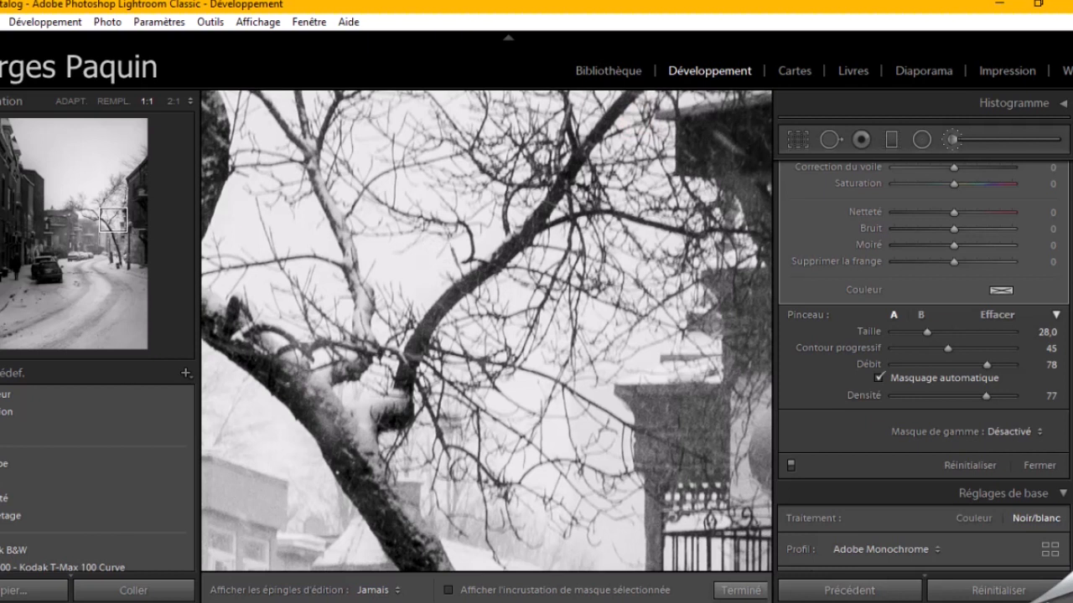
pyautogui.press('h')
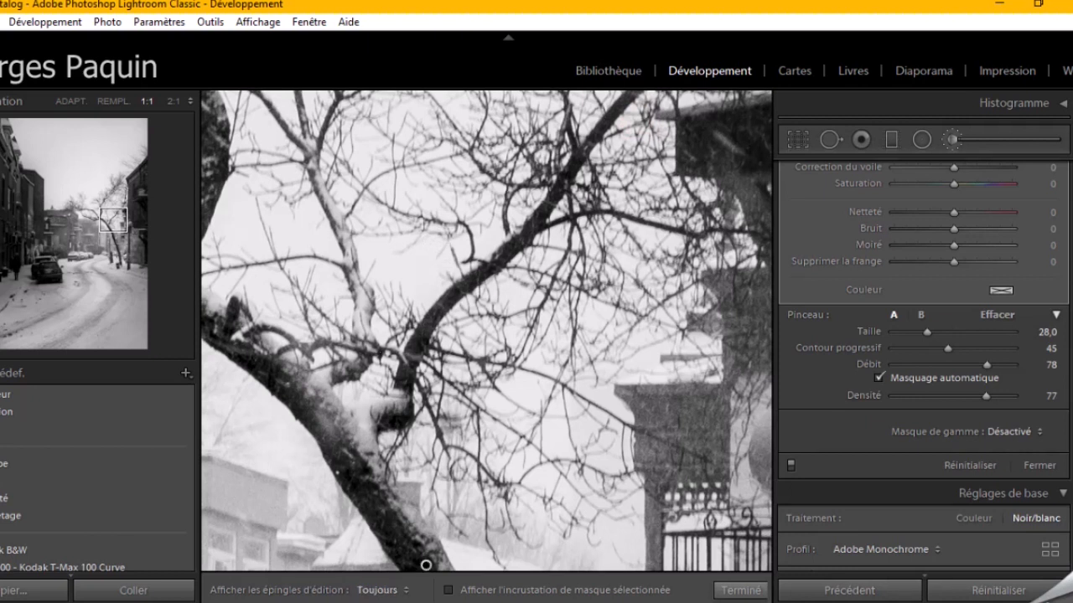
pyautogui.moveTo(568, 241); pyautogui.dragTo(458, 434)
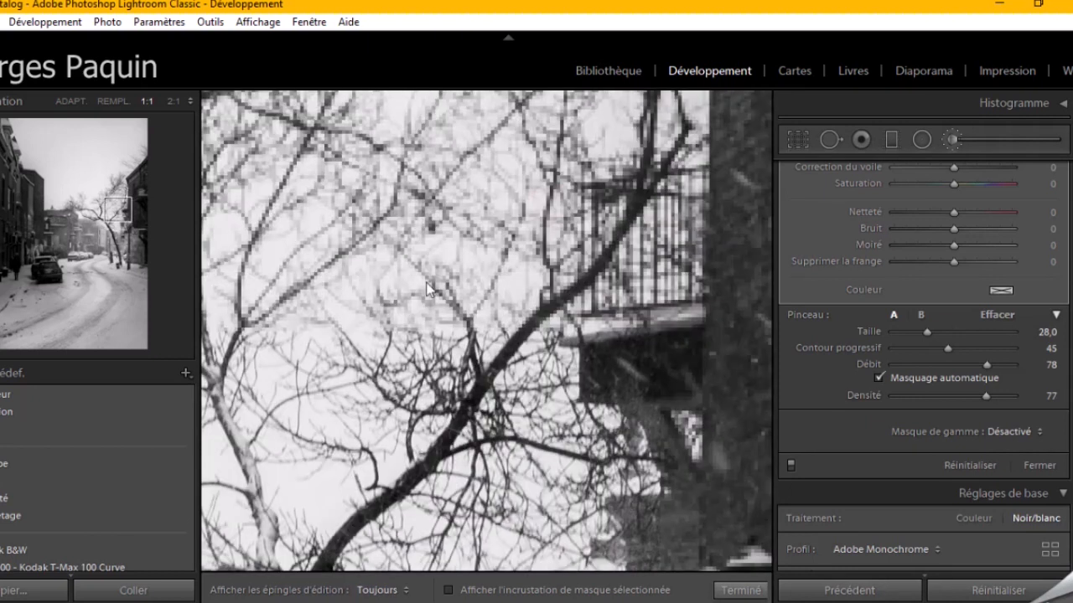
pyautogui.moveTo(310, 299); pyautogui.dragTo(675, 265)
pyautogui.moveTo(373, 408); pyautogui.dragTo(391, 263)
pyautogui.press('h')
pyautogui.press('h')
# Set the tree mask's Noirs to −72 and Contraste to 28, finish the brush edit, and check the whole photo.
pyautogui.click(114, 100)
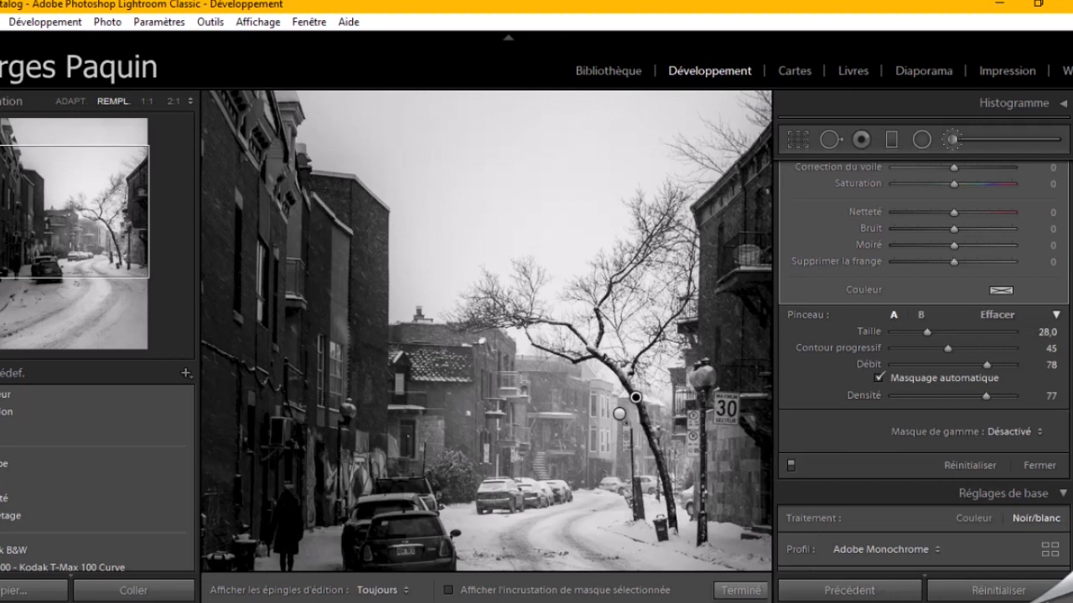
pyautogui.scroll(5, 837, 336)
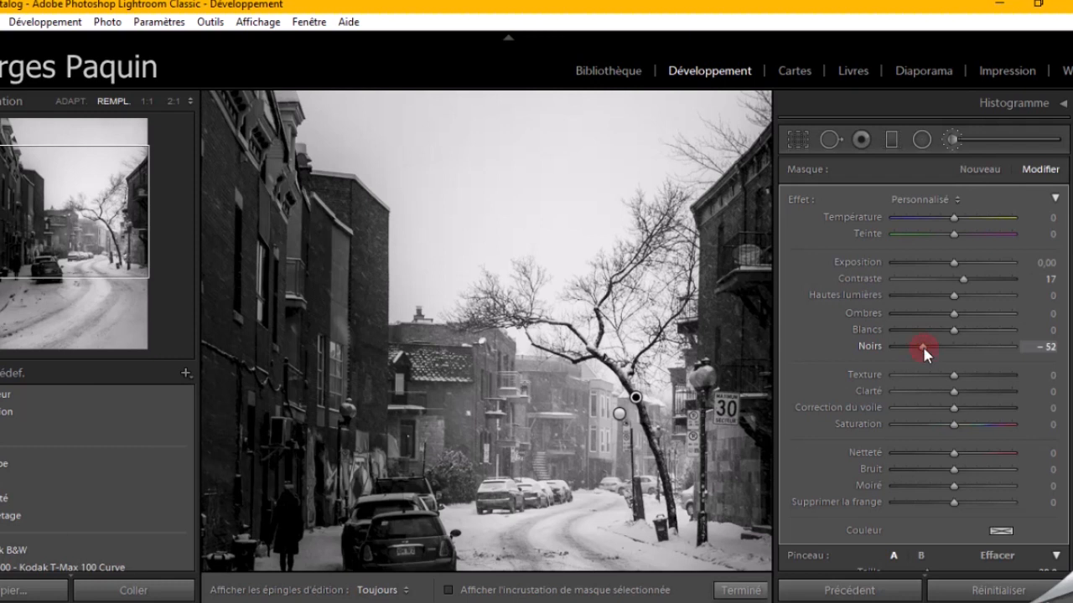
pyautogui.moveTo(916, 348); pyautogui.dragTo(910, 351)
pyautogui.moveTo(964, 275); pyautogui.dragTo(969, 274)
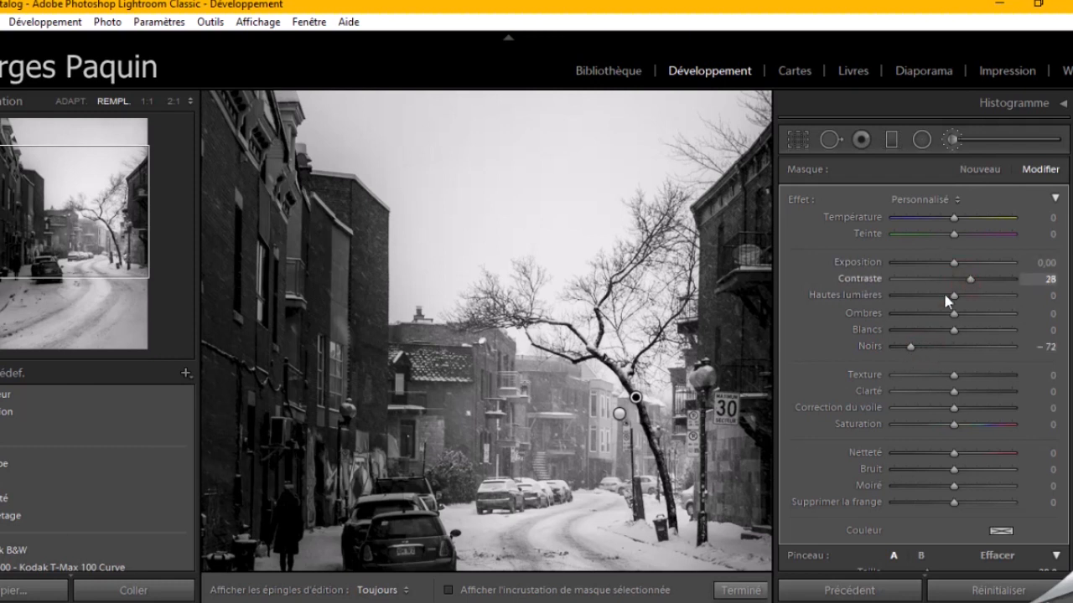
pyautogui.click(740, 591)
pyautogui.click(401, 378)
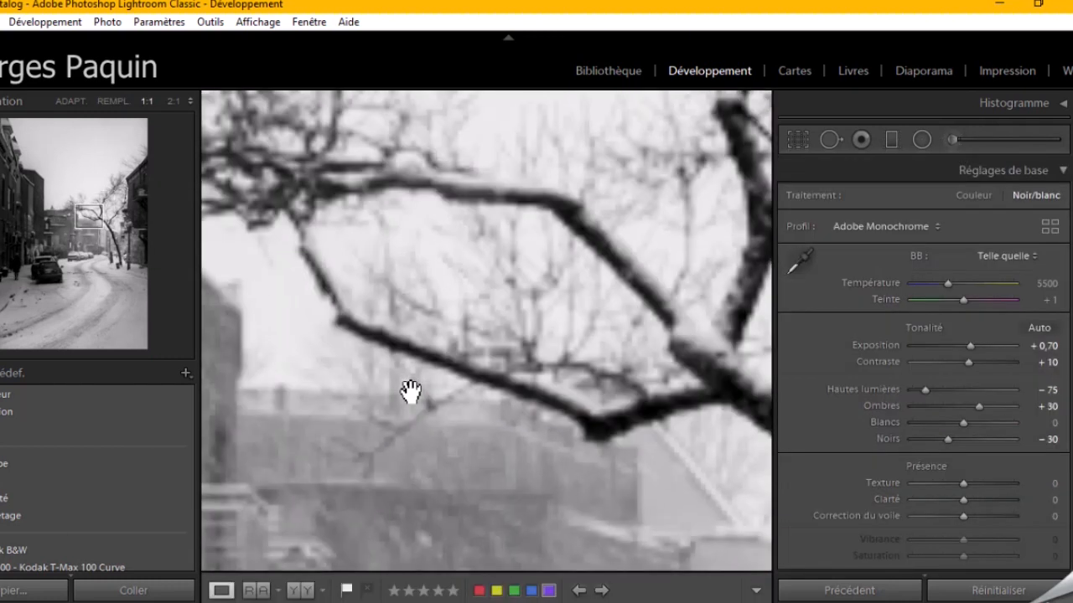
pyautogui.click(72, 100)
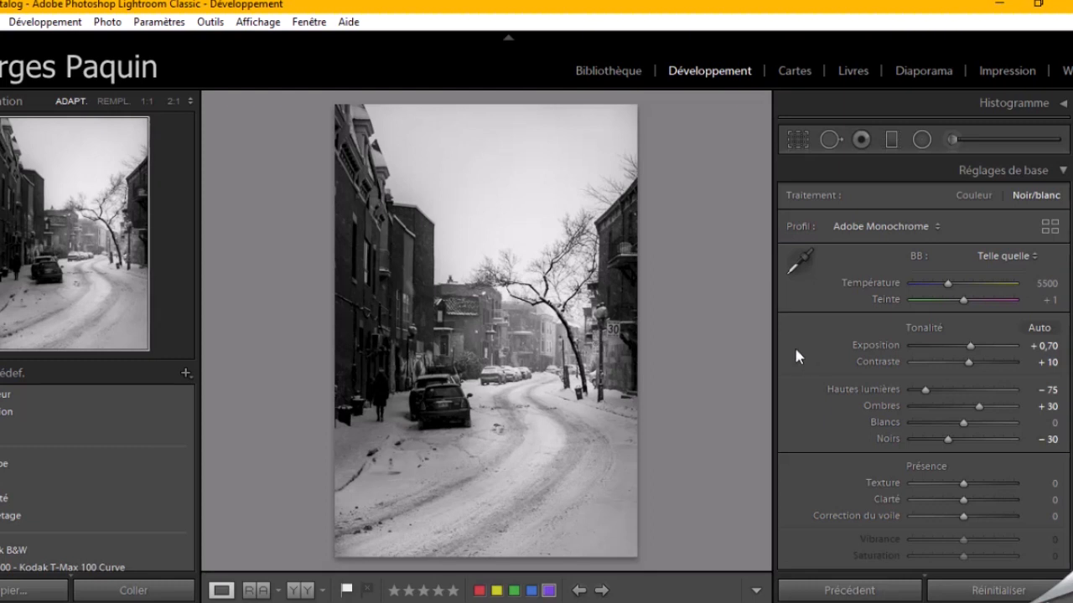
# Crop the photo to the 4 x 5 / 8 x 10 aspect, shift the image slightly upward in the frame, and apply.
pyautogui.click(796, 138)
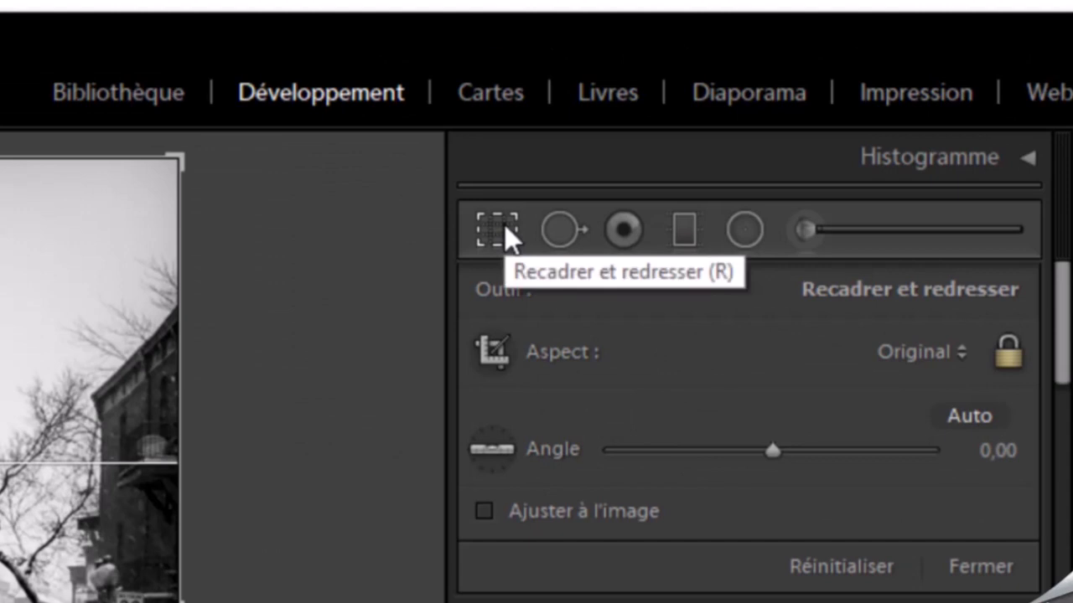
pyautogui.click(927, 352)
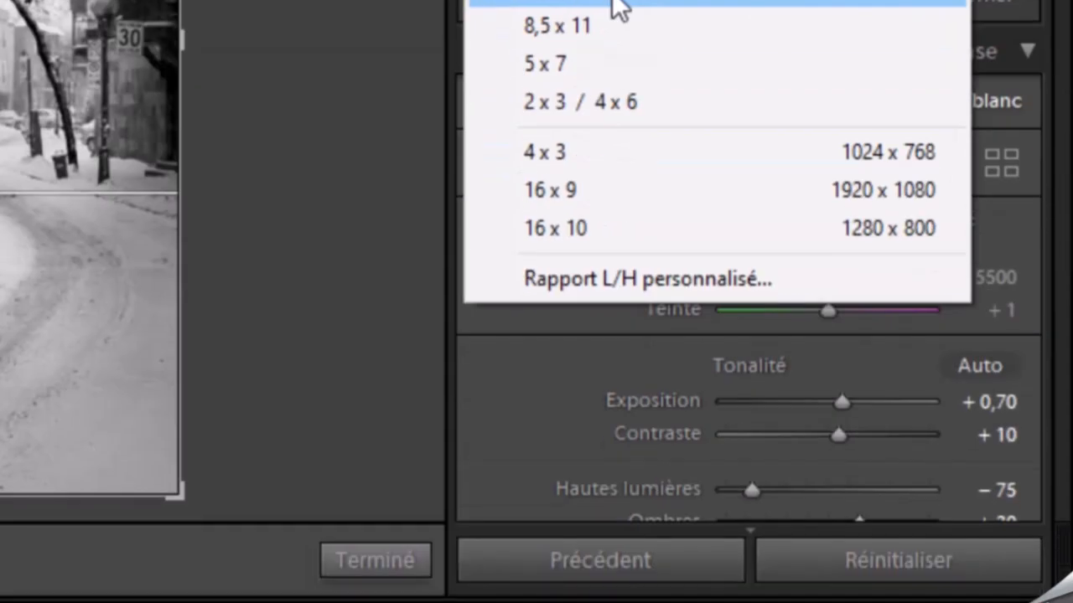
pyautogui.click(618, 9)
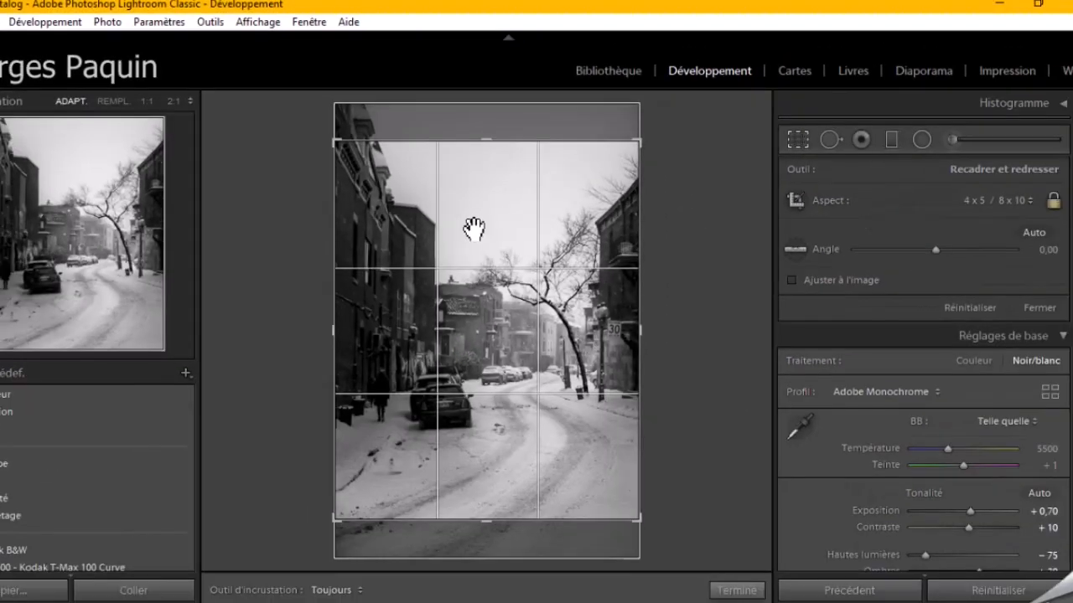
pyautogui.moveTo(496, 349)
pyautogui.mouseDown()
pyautogui.moveTo(497, 364)
pyautogui.moveTo(486, 331)
pyautogui.moveTo(487, 340)
pyautogui.mouseUp()
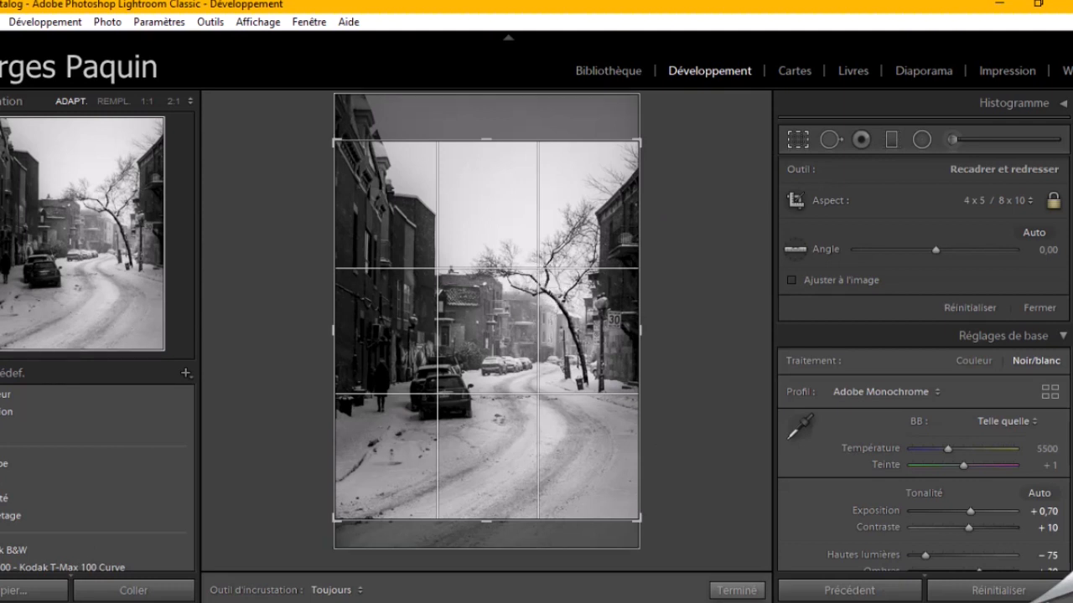
pyautogui.click(737, 590)
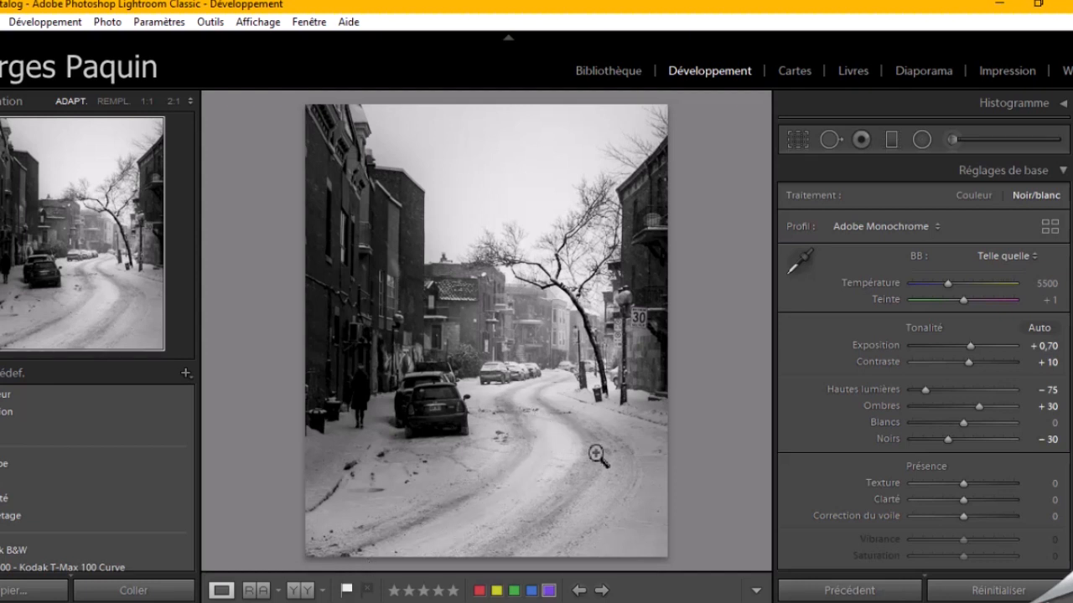
# Examine the snowy road and its tire tracks at several magnifications, ending at 1:3 on the curve.
pyautogui.click(553, 508)
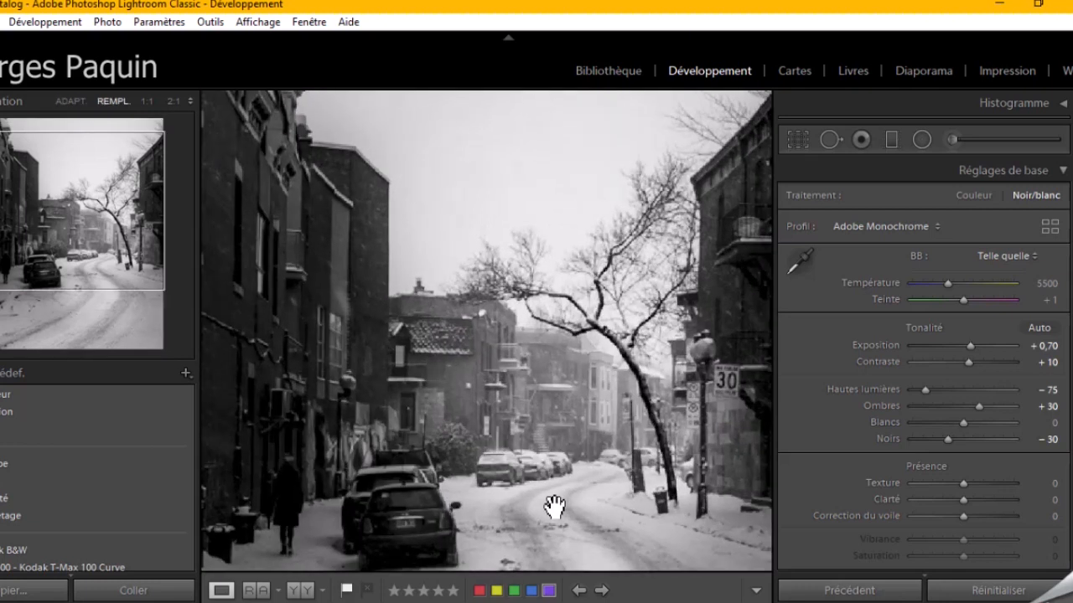
pyautogui.moveTo(553, 508); pyautogui.dragTo(472, 271)
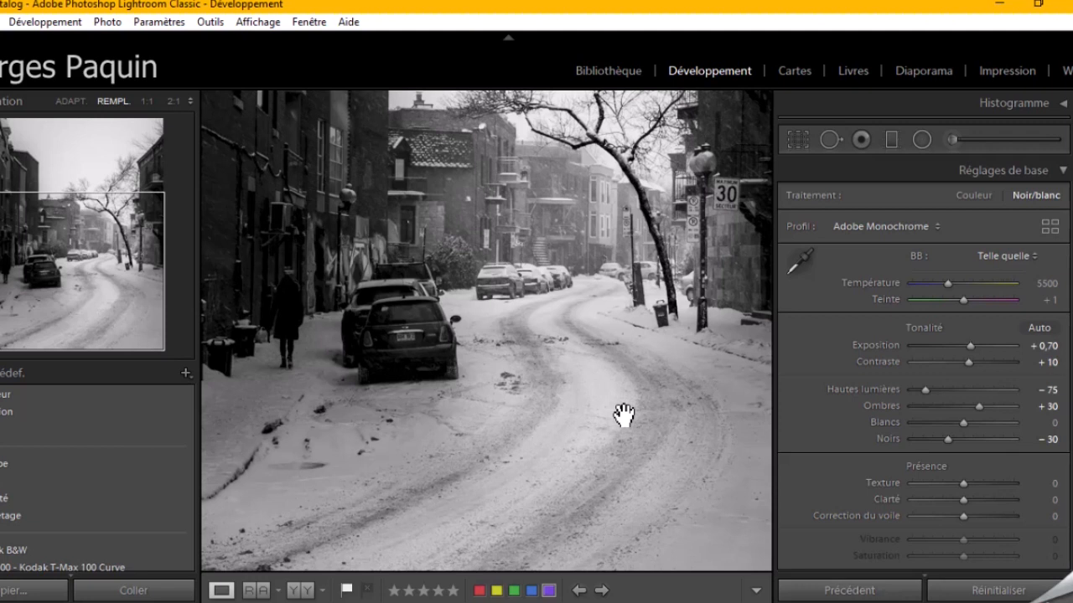
pyautogui.hotkey('ctrl', '+')
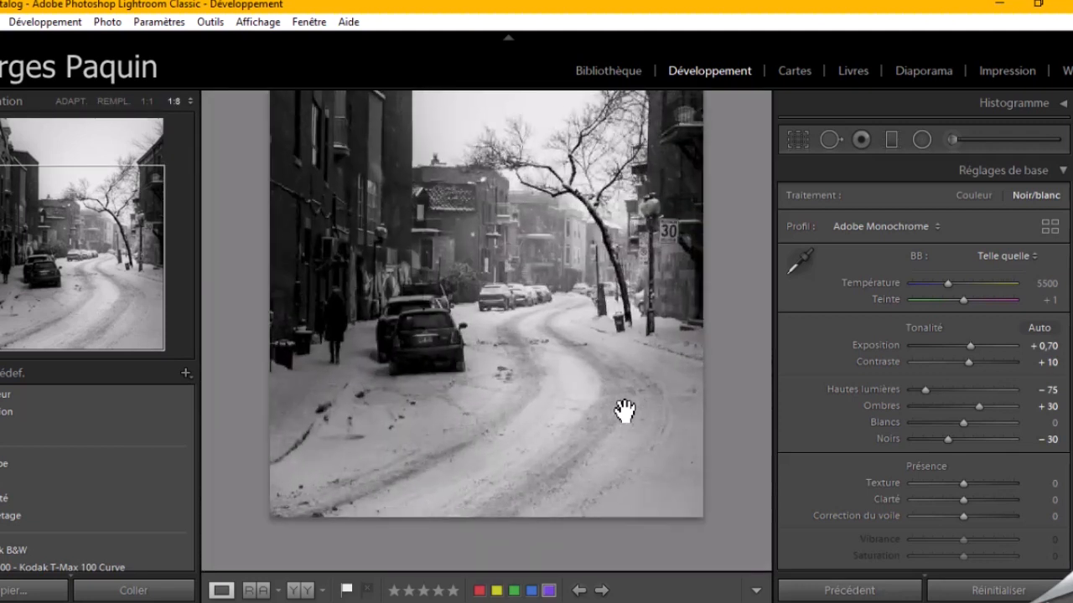
pyautogui.hotkey('ctrl', '+')
pyautogui.hotkey('ctrl', '+')
pyautogui.hotkey('ctrl', '+')
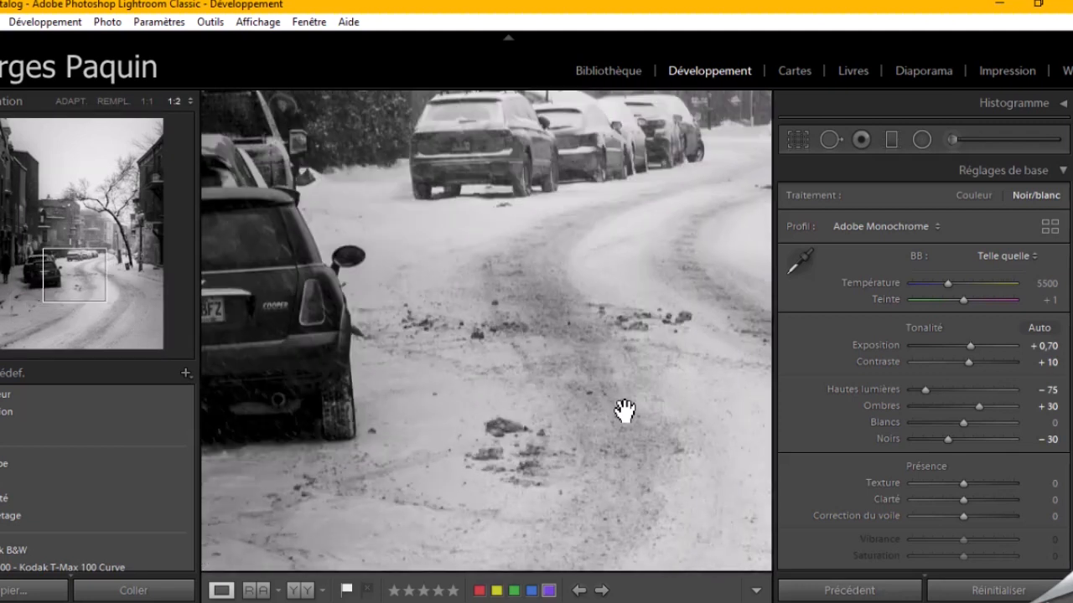
pyautogui.hotkey('ctrl', '-')
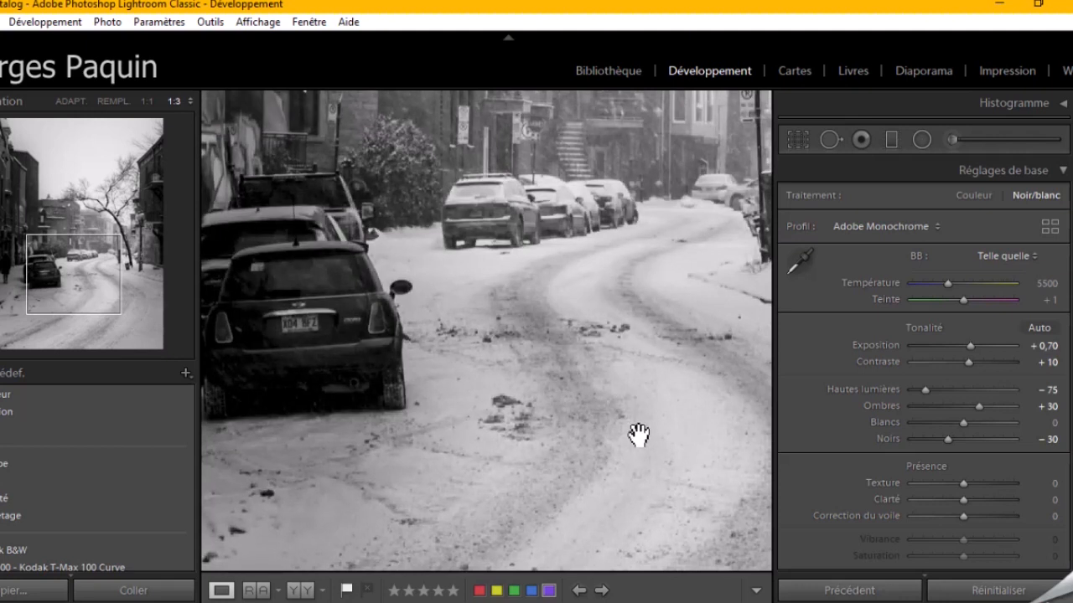
pyautogui.moveTo(626, 422); pyautogui.dragTo(376, 320)
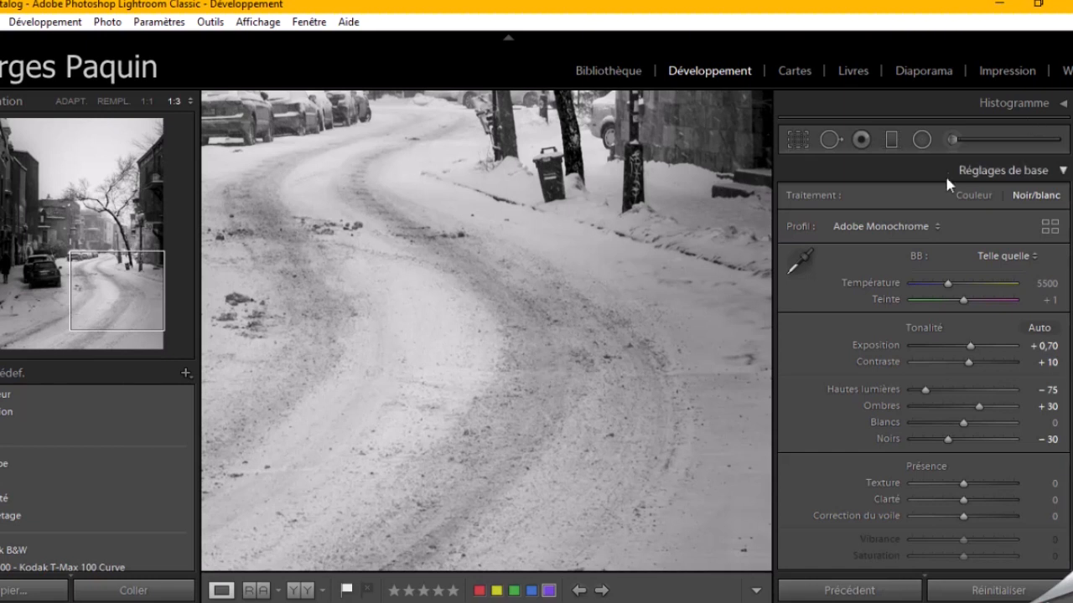
# Prepare a new adjustment brush for the road with Noirs −91, Contraste 37 and Blancs 18.
pyautogui.click(951, 144)
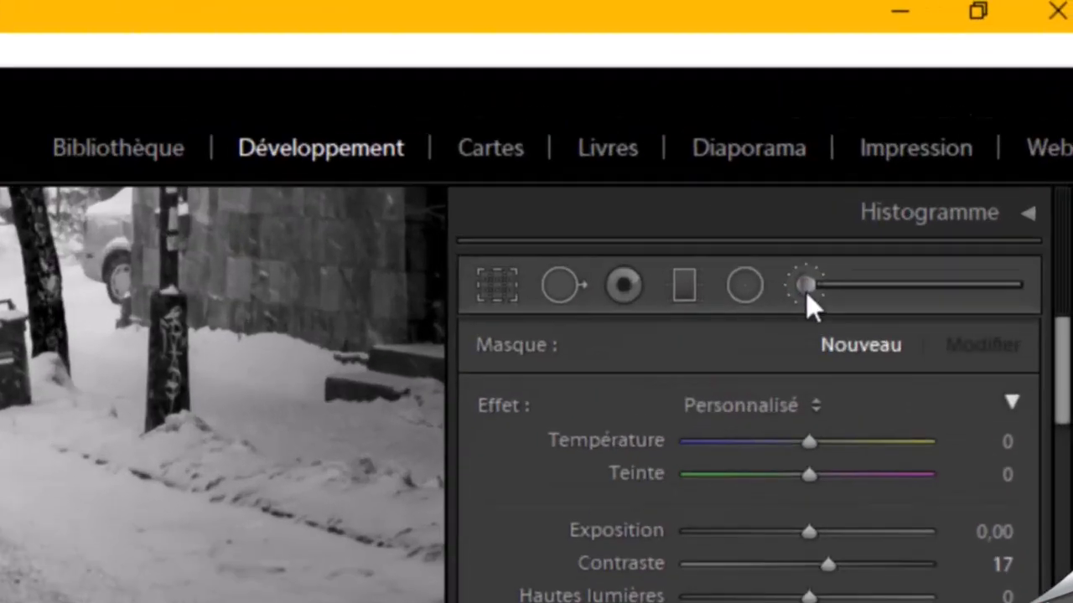
pyautogui.click(729, 406)
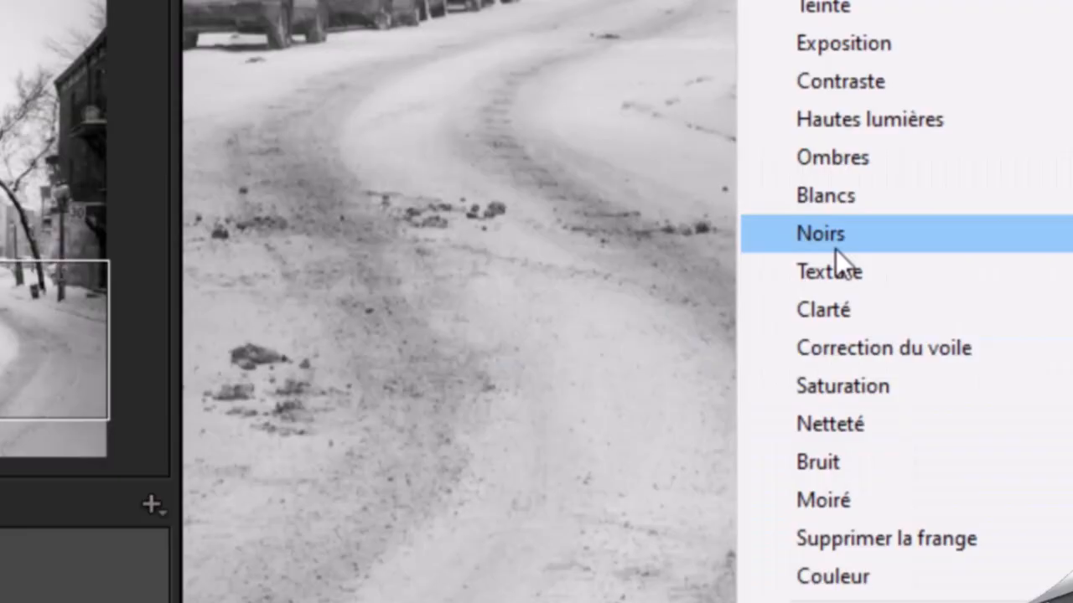
pyautogui.click(685, 481)
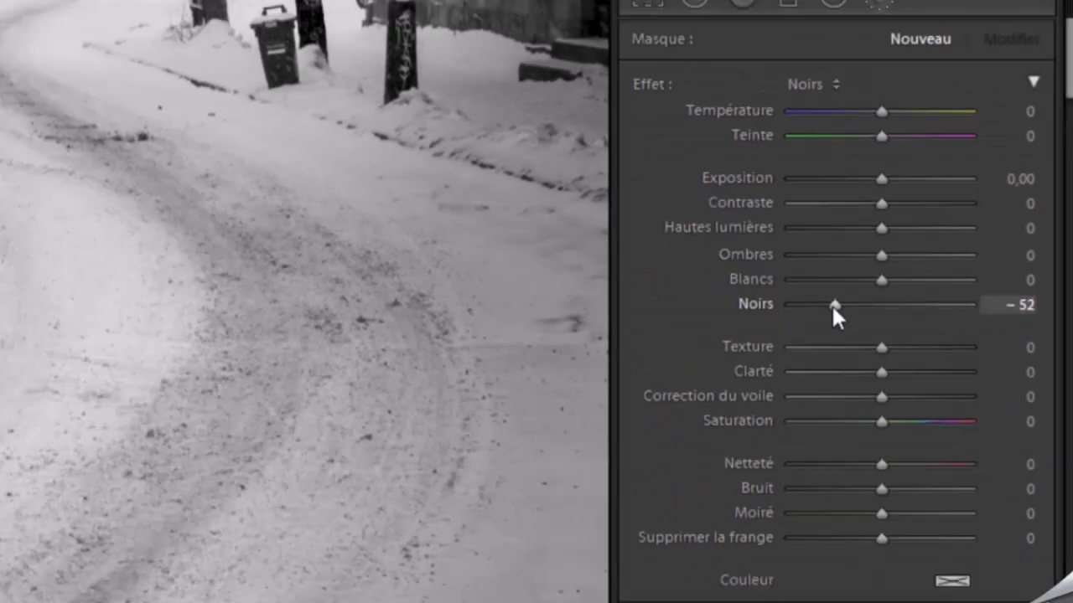
pyautogui.moveTo(745, 286); pyautogui.dragTo(737, 287)
pyautogui.moveTo(901, 358); pyautogui.dragTo(896, 359)
pyautogui.moveTo(952, 279); pyautogui.dragTo(976, 288)
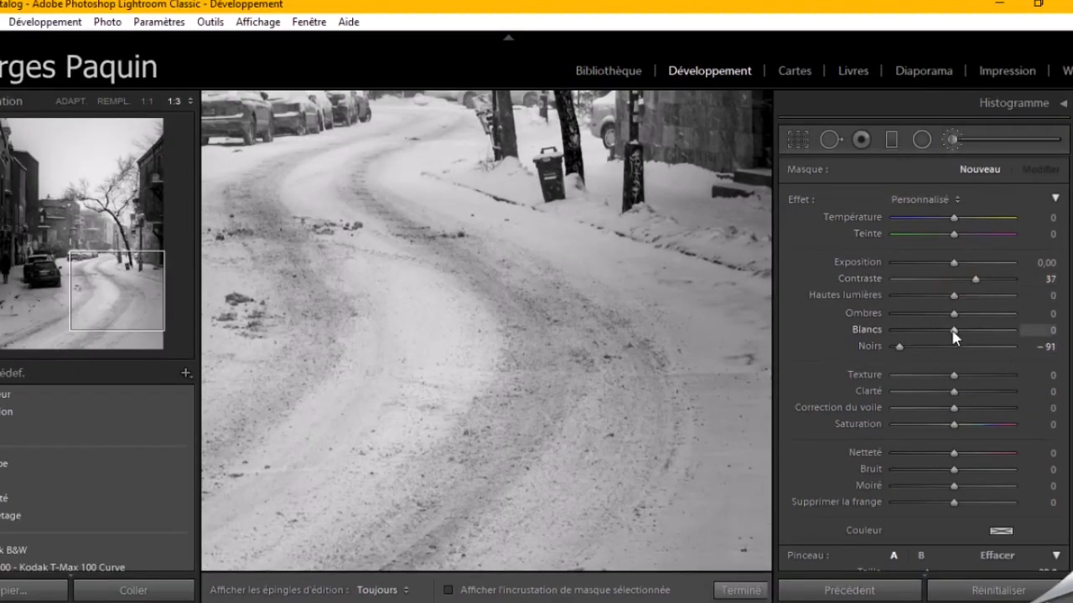
pyautogui.moveTo(953, 332); pyautogui.dragTo(963, 333)
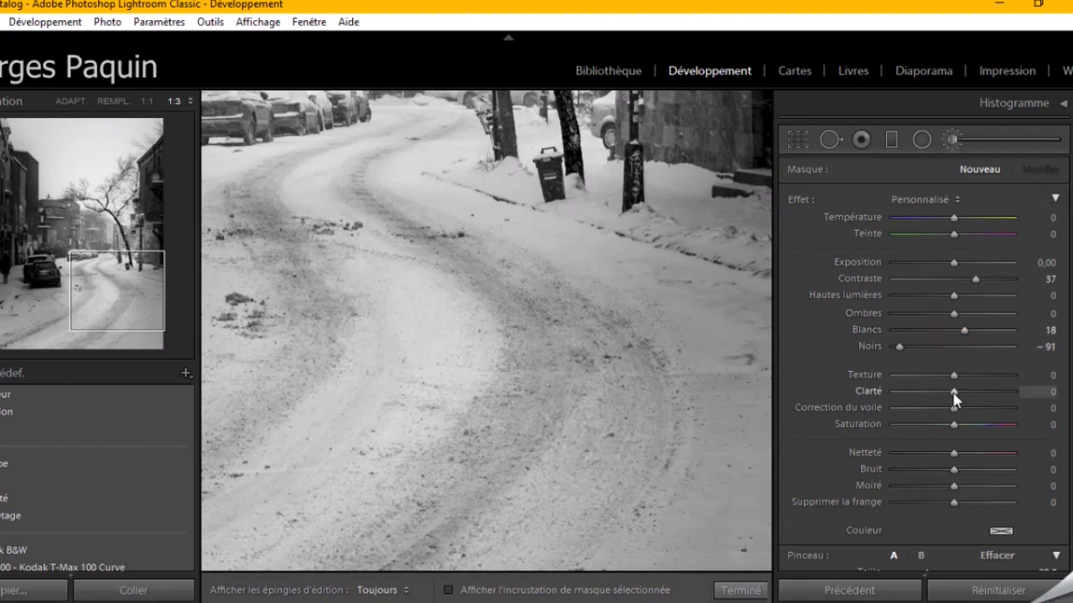
# Set the road brush's Clarté to 27 and Texture to 20, disable automatic masking, and set Débit to 95 and Densité to 94.
pyautogui.moveTo(954, 392); pyautogui.dragTo(964, 392)
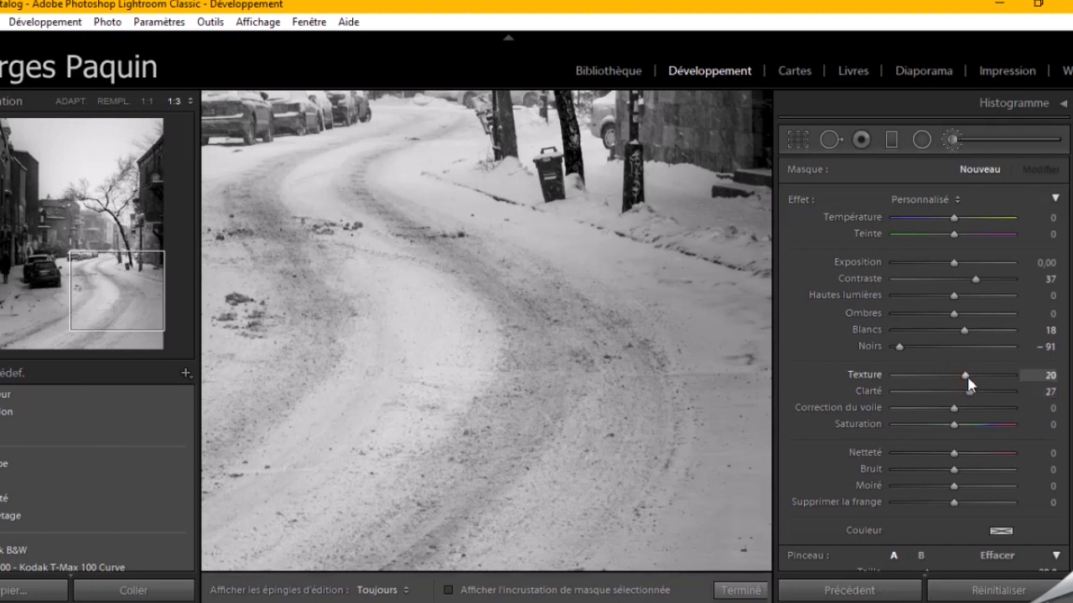
pyautogui.scroll(-3, 922, 400)
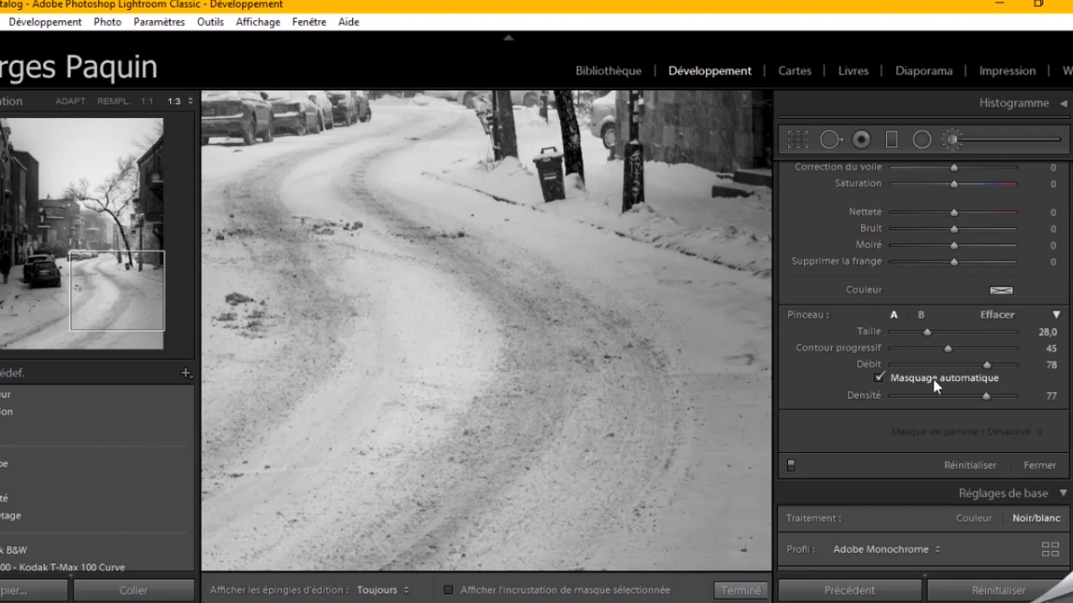
pyautogui.click(934, 380)
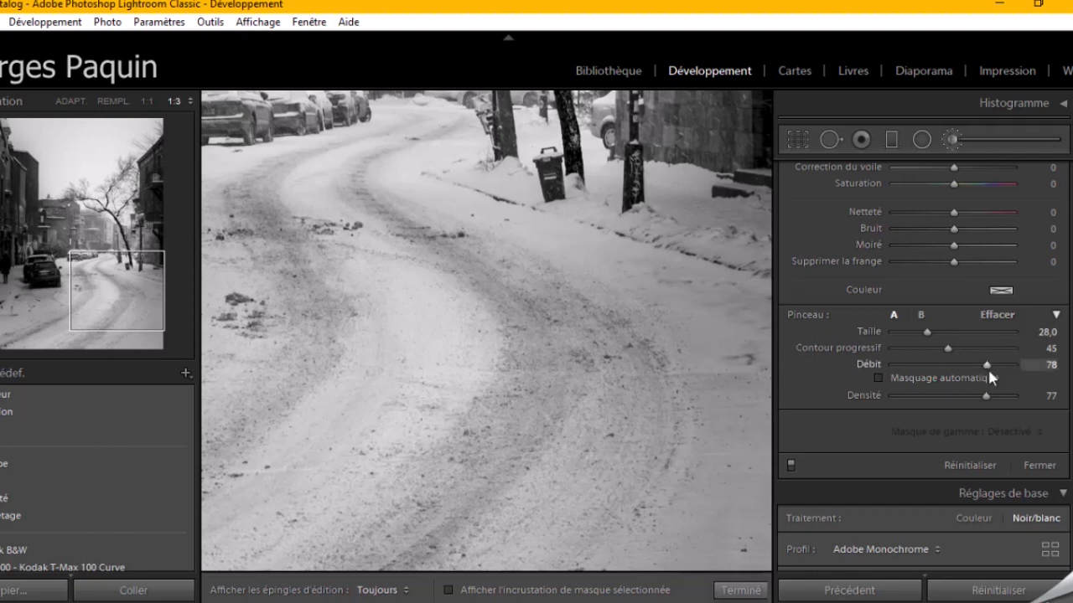
pyautogui.moveTo(987, 366); pyautogui.dragTo(997, 377)
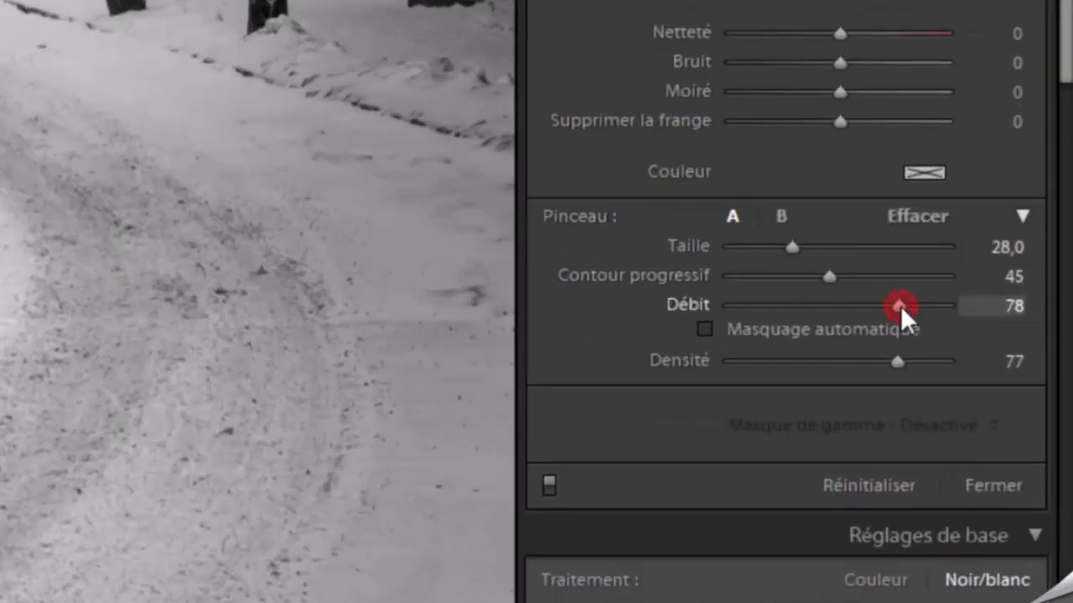
pyautogui.moveTo(895, 314); pyautogui.dragTo(919, 314)
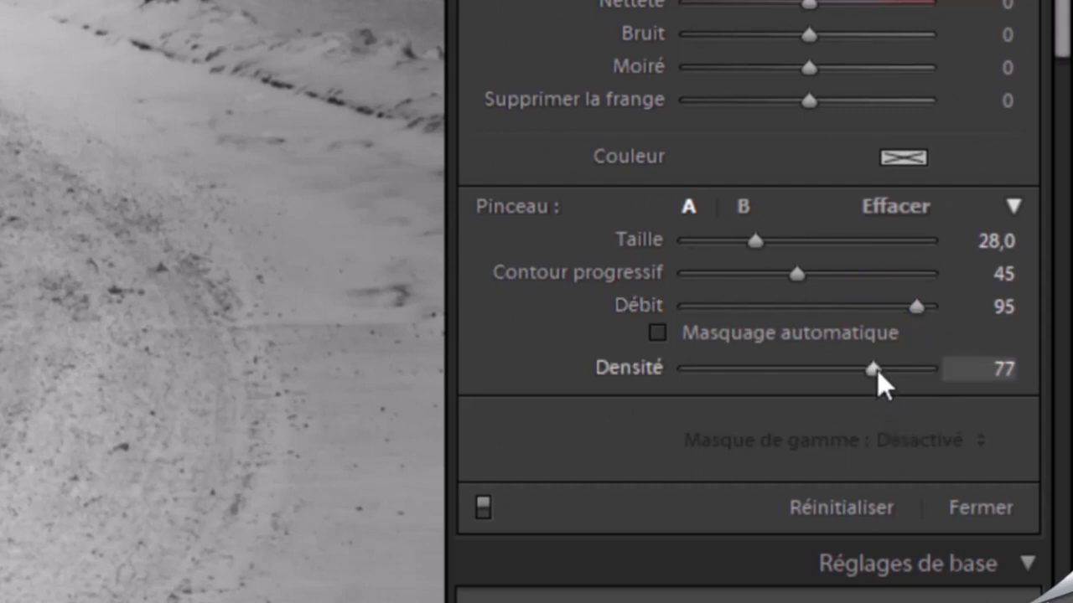
pyautogui.moveTo(877, 370); pyautogui.dragTo(917, 377)
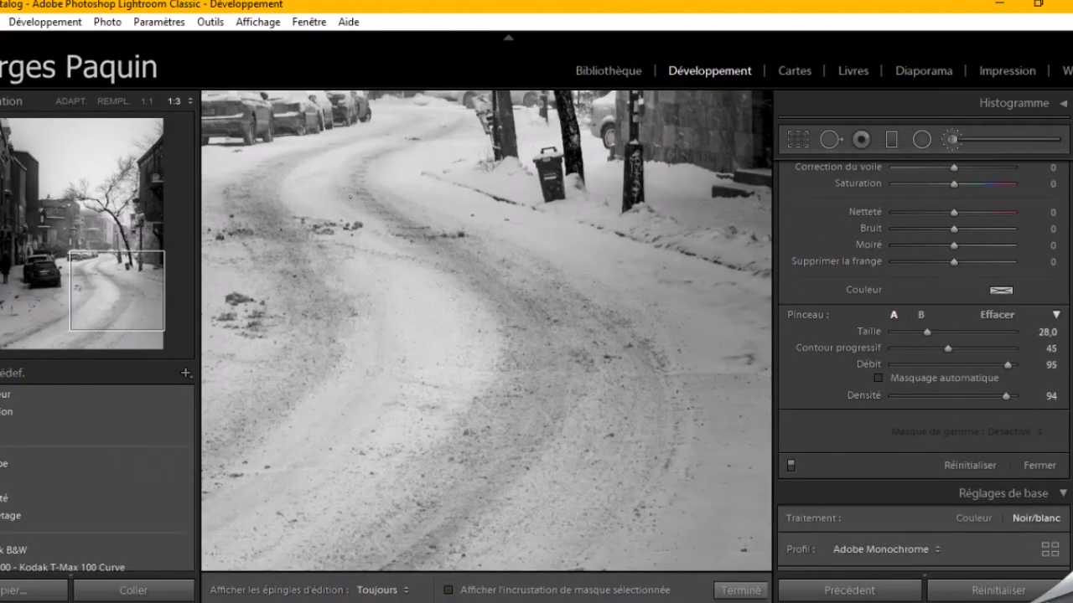
# Brush along the right-hand tire track with a brush size of 22, and inspect the painted snow at 1:1.
pyautogui.scroll(-2, 351, 197)
pyautogui.moveTo(371, 184)
pyautogui.mouseDown()
pyautogui.moveTo(367, 203)
pyautogui.moveTo(537, 335)
pyautogui.moveTo(578, 419)
pyautogui.moveTo(605, 327)
pyautogui.moveTo(511, 466)
pyautogui.moveTo(472, 498)
pyautogui.mouseUp()
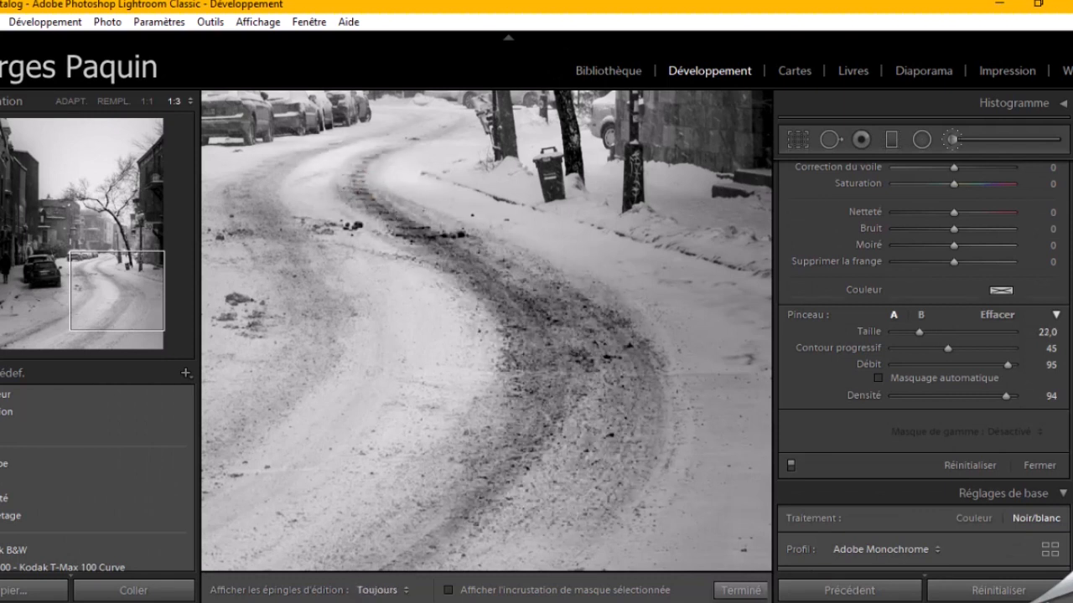
pyautogui.click(148, 102)
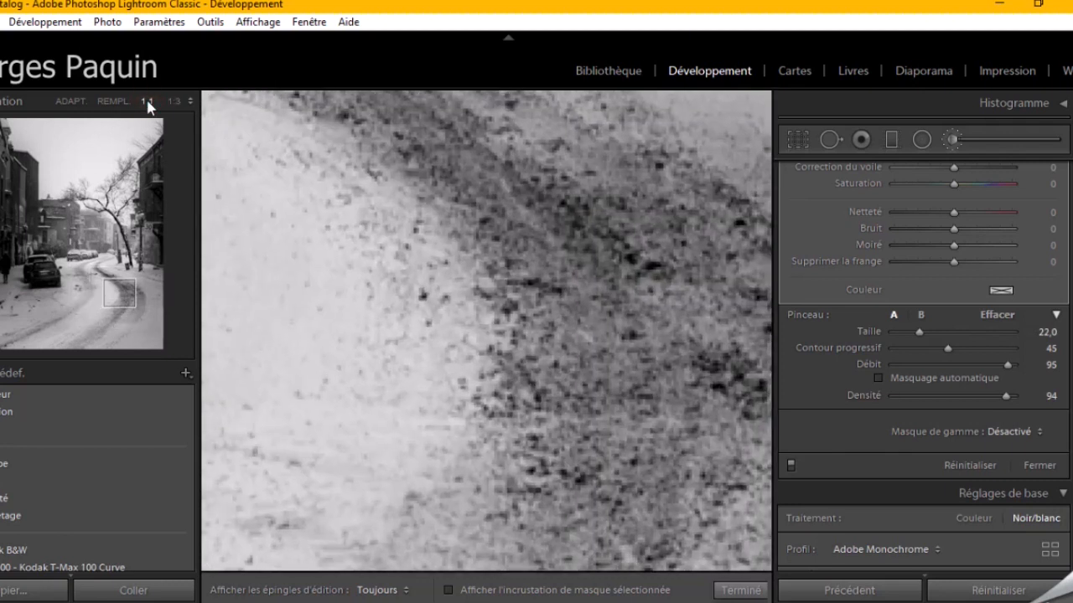
# Brush the left tire track from the distant parked cars to the lower-left corner with a brush size of 14.
pyautogui.click(113, 102)
pyautogui.press('[')
pyautogui.press('h')
pyautogui.press('h')
pyautogui.press('[')
pyautogui.press('[')
pyautogui.press('[')
pyautogui.press('h')
pyautogui.moveTo(523, 310)
pyautogui.mouseDown()
pyautogui.moveTo(521, 382)
pyautogui.moveTo(394, 498)
pyautogui.moveTo(222, 558)
pyautogui.mouseUp()
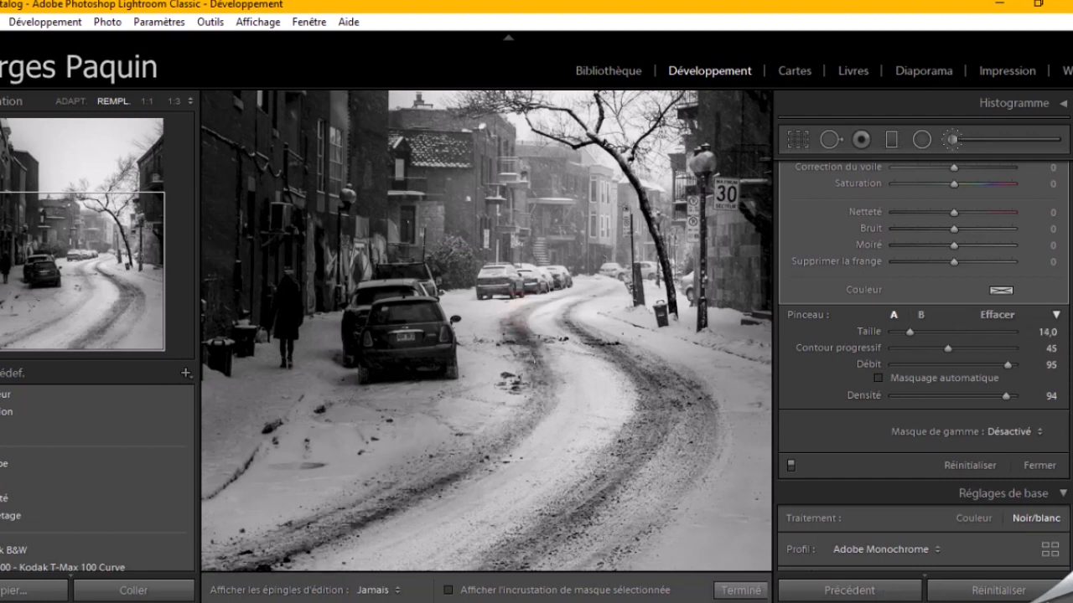
# Paint the narrow far end of the road near the parked cars with a smaller brush.
pyautogui.press('h')
pyautogui.press('[')
pyautogui.press('[')
pyautogui.press('[')
pyautogui.press('[')
pyautogui.press('h')
pyautogui.click(613, 291)
pyautogui.moveTo(592, 285); pyautogui.dragTo(537, 306)
# Enlarge the brush to 15, touch up the tire tracks, and finish with the size at 13 and the edit pins shown.
pyautogui.press('h')
pyautogui.press(']')
pyautogui.press(']')
pyautogui.press(']')
pyautogui.press(']')
pyautogui.press('h')
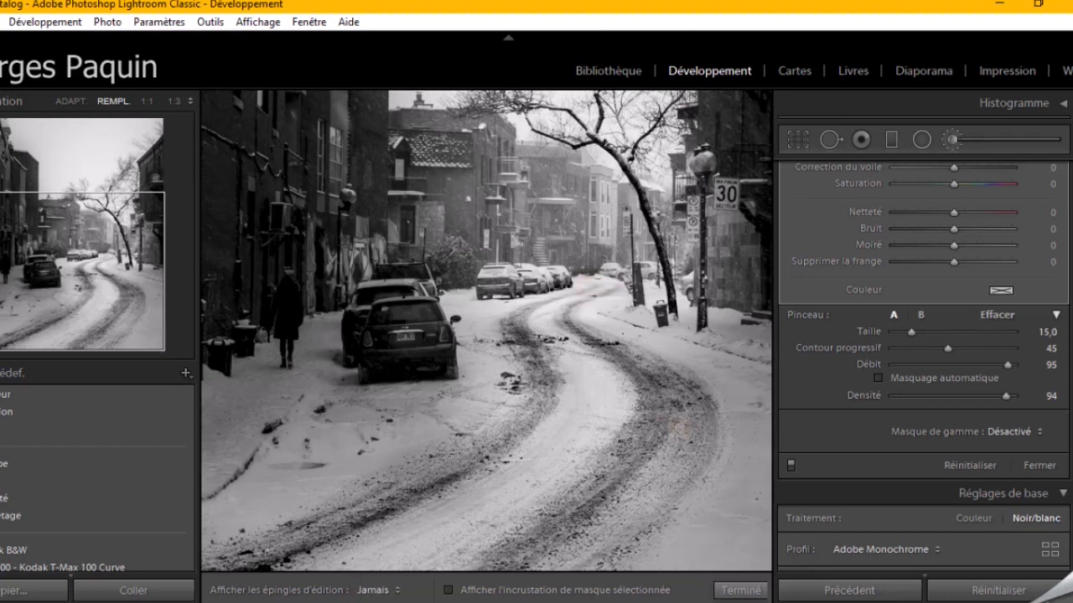
pyautogui.press('h')
pyautogui.press('h')
pyautogui.click(497, 428)
pyautogui.press('h')
pyautogui.press('[')
pyautogui.press('[')
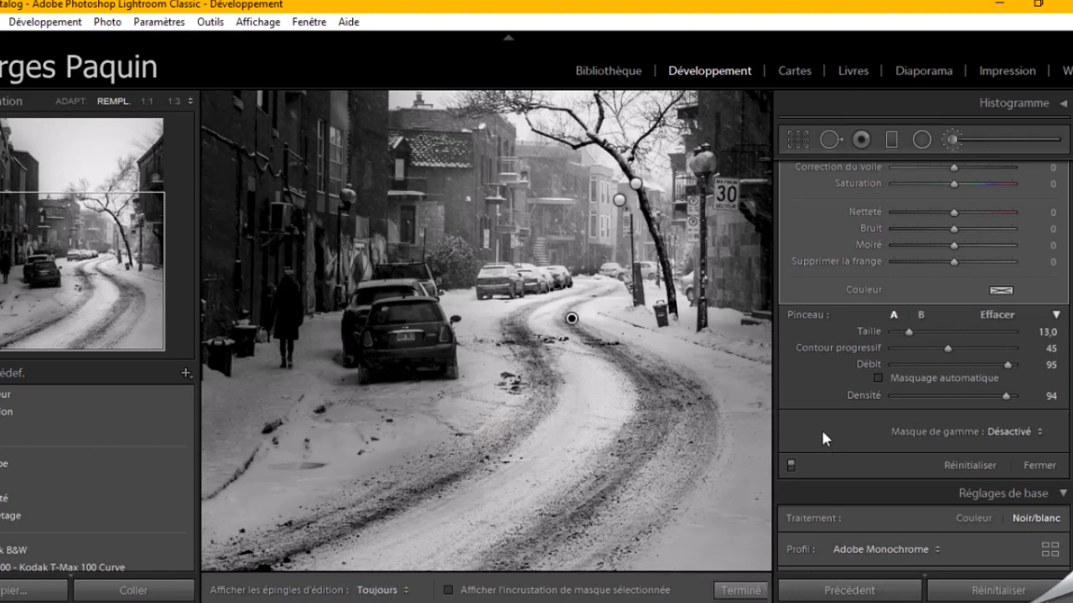
# Soften the road mask with Noirs −43, Contraste 24, Clarté 15 and Texture 15.
pyautogui.scroll(5, 821, 429)
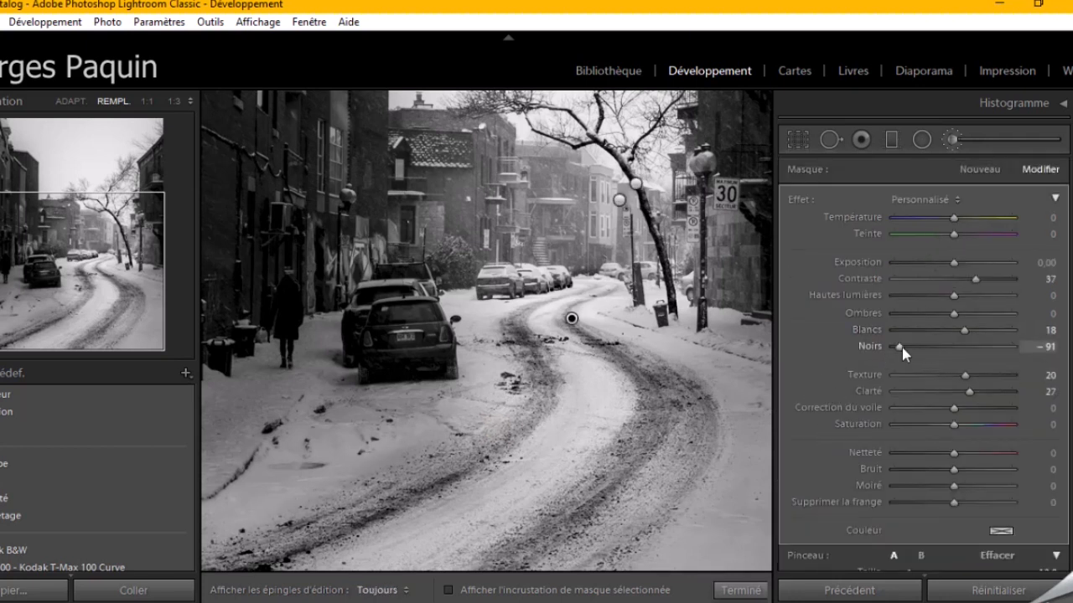
pyautogui.moveTo(898, 344); pyautogui.dragTo(927, 348)
pyautogui.moveTo(976, 279); pyautogui.dragTo(969, 280)
pyautogui.moveTo(970, 392)
pyautogui.mouseDown()
pyautogui.moveTo(962, 399)
pyautogui.moveTo(961, 377)
pyautogui.mouseUp()
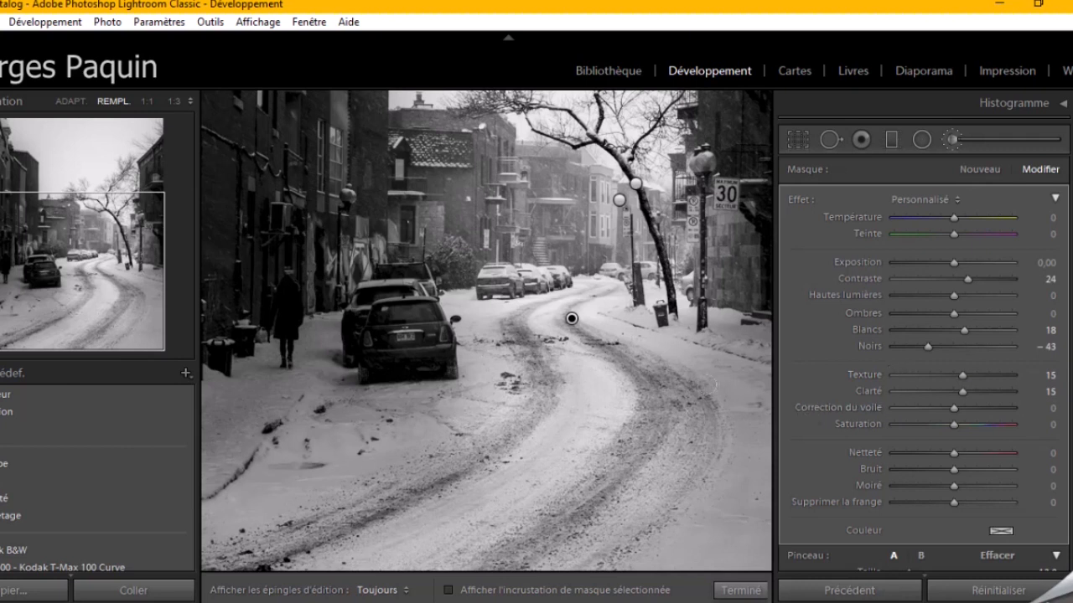
# Compare the photo with the brush adjustments off and on, both enlarged and whole, and finish the brush edit.
pyautogui.scroll(-5, 829, 375)
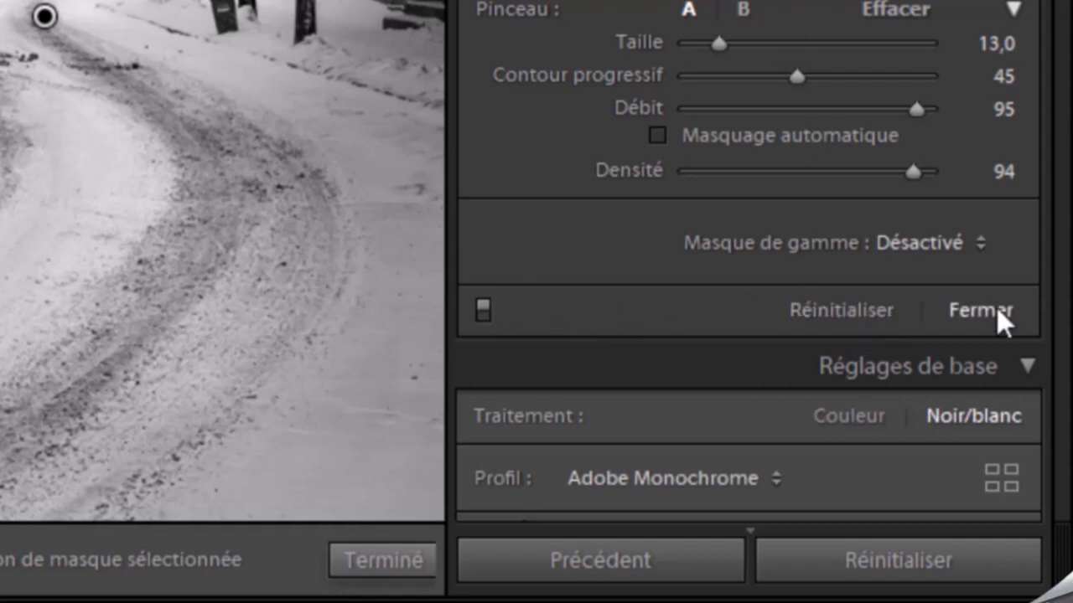
pyautogui.click(484, 310)
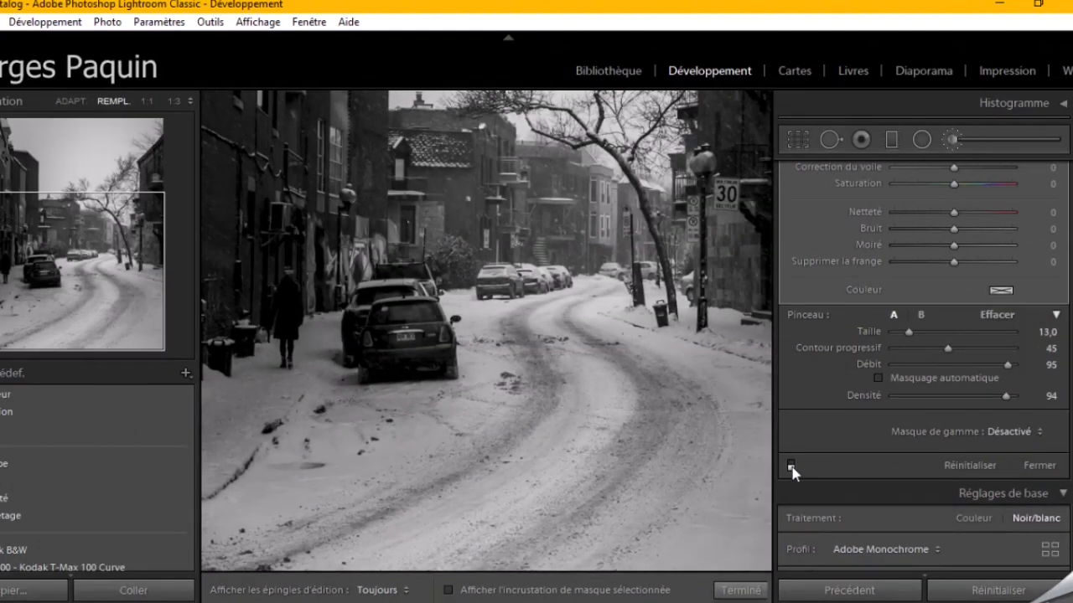
pyautogui.click(791, 466)
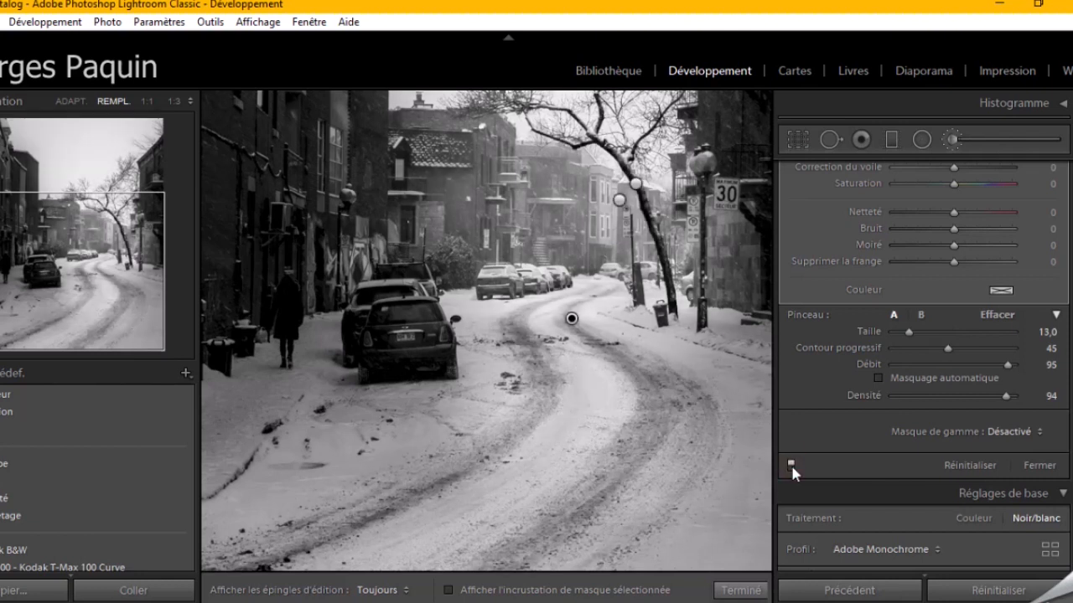
pyautogui.click(70, 101)
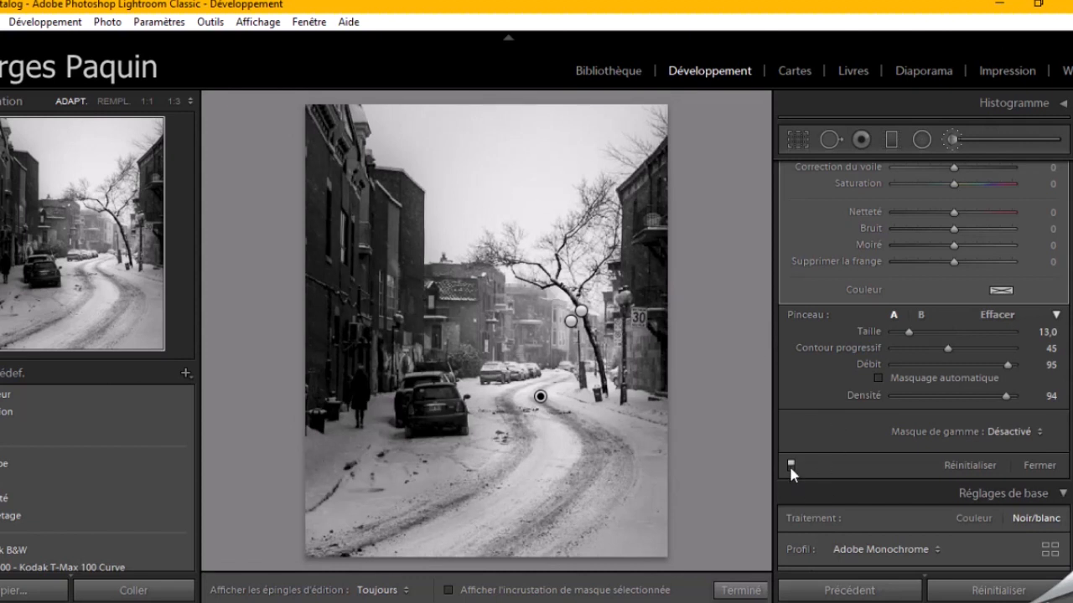
pyautogui.click(790, 463)
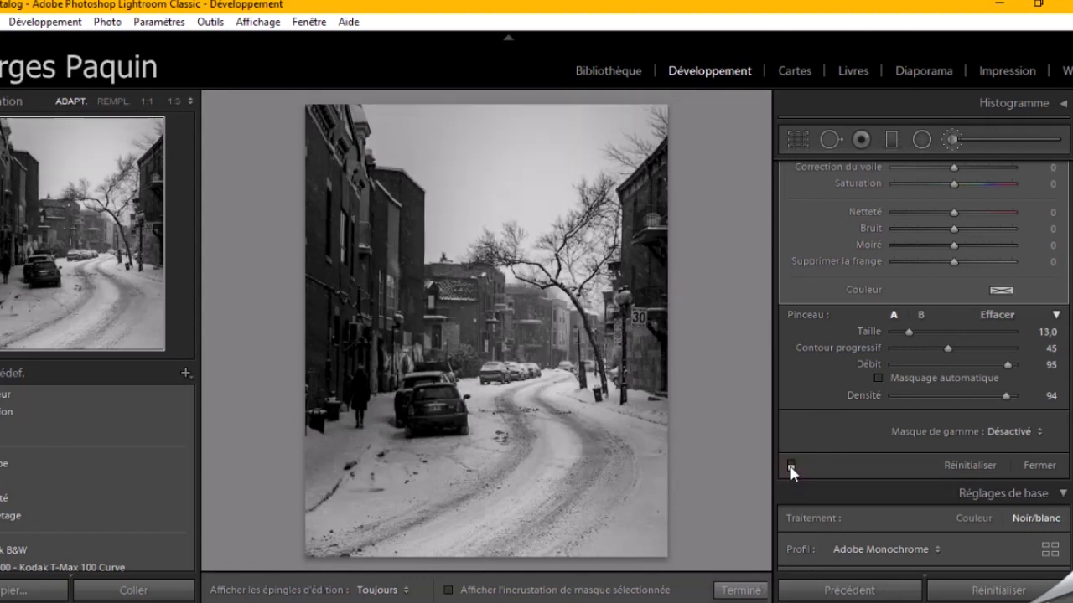
pyautogui.click(790, 465)
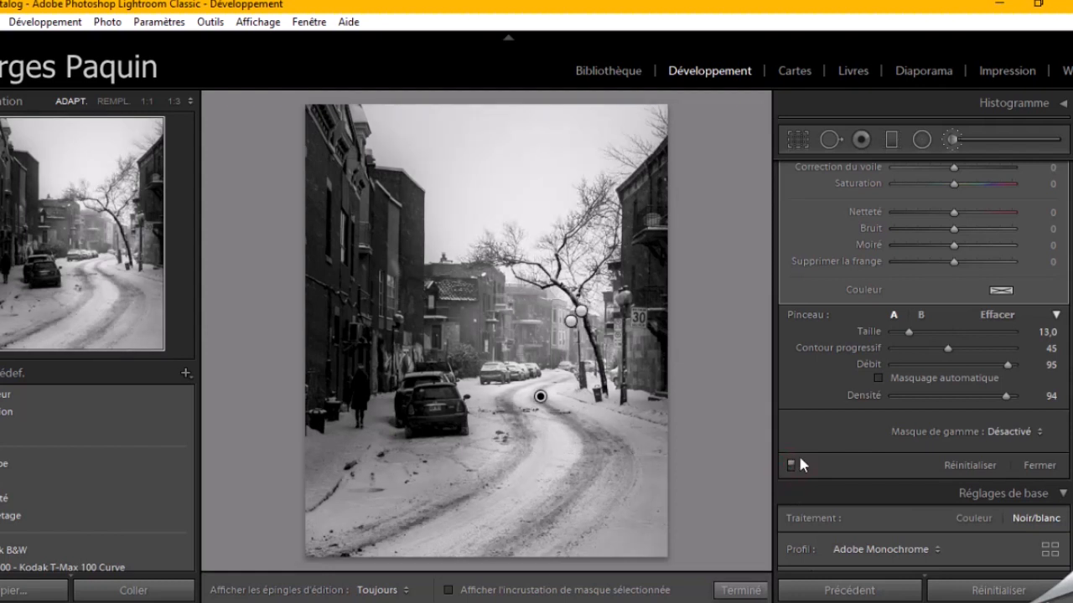
pyautogui.click(744, 591)
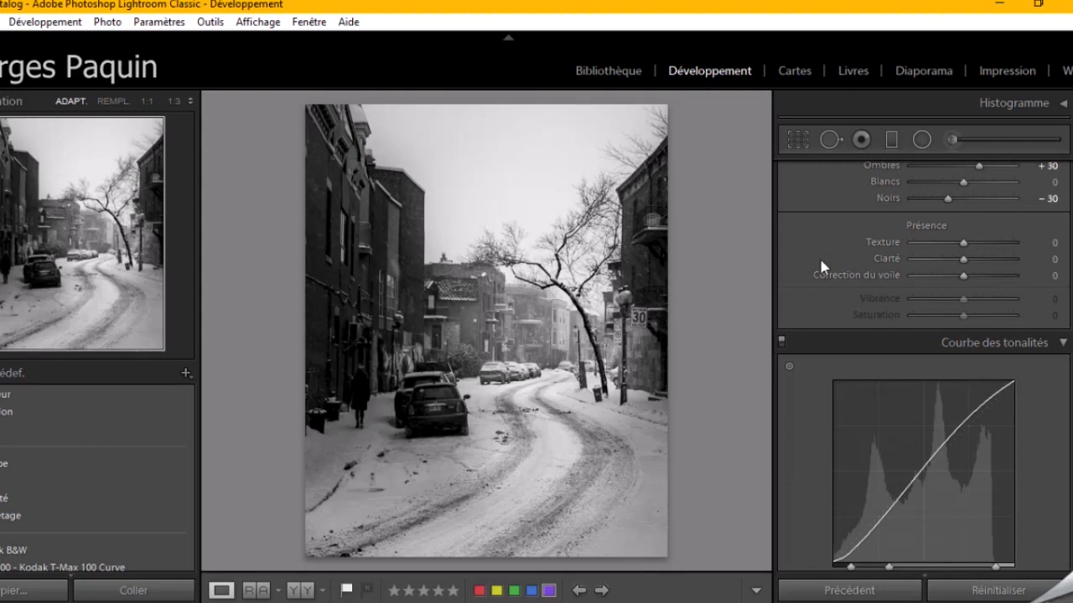
# Add a post-crop vignette with Gain −100, Arrondi −59 and Contour progressif 76.
pyautogui.scroll(-10, 820, 271)
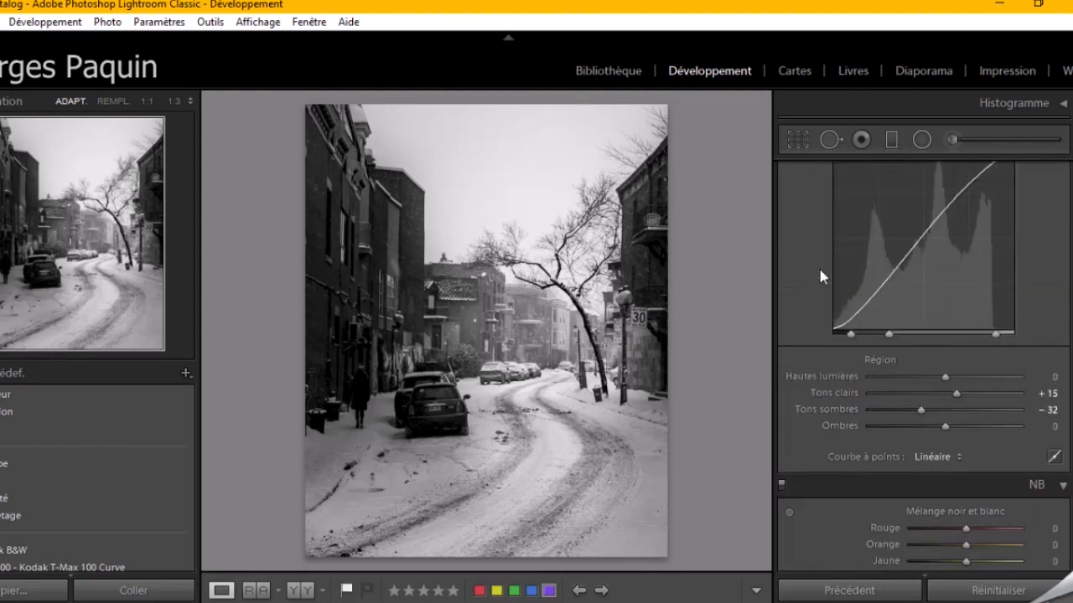
pyautogui.scroll(-10, 820, 270)
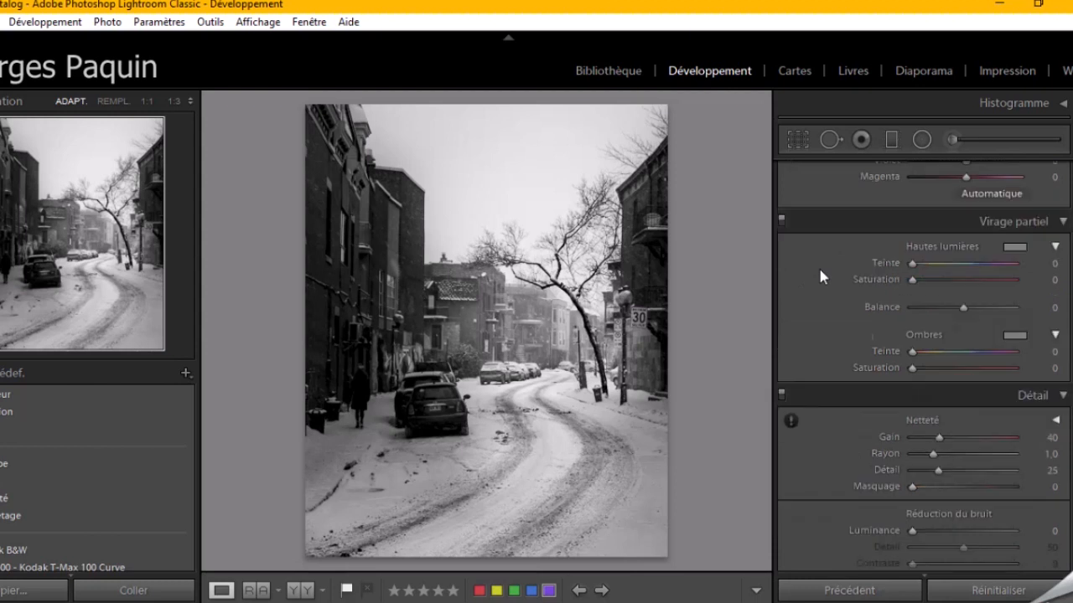
pyautogui.scroll(-5, 819, 271)
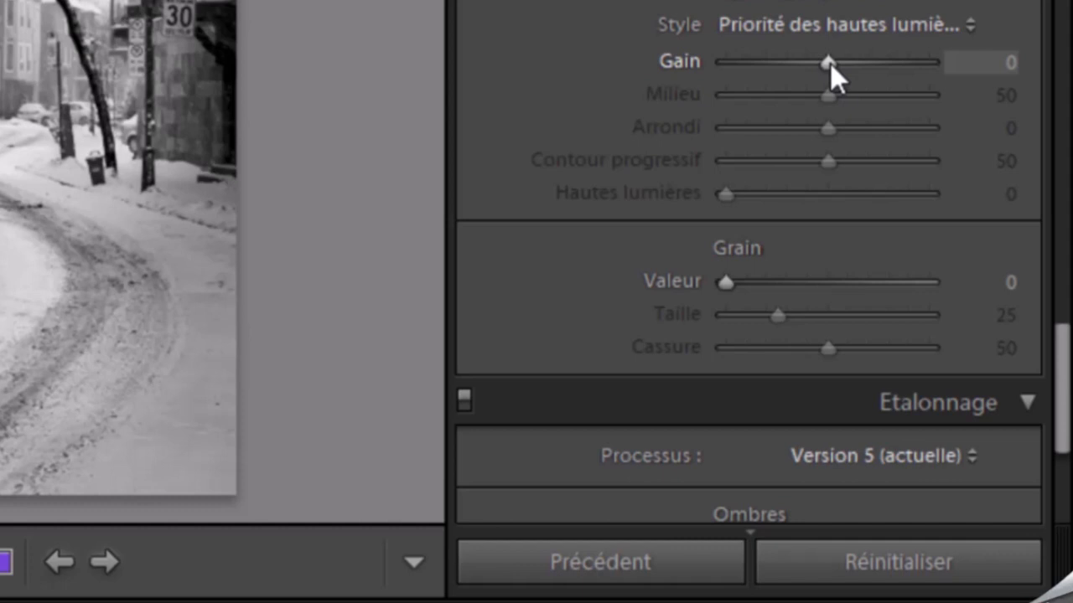
pyautogui.moveTo(830, 62); pyautogui.dragTo(691, 67)
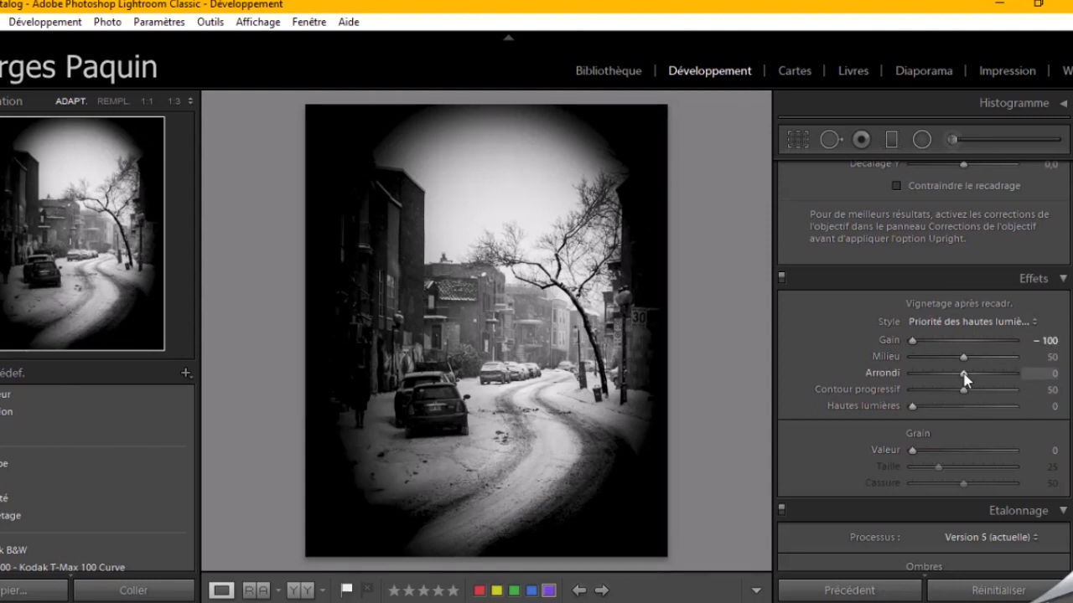
pyautogui.moveTo(963, 377); pyautogui.dragTo(932, 389)
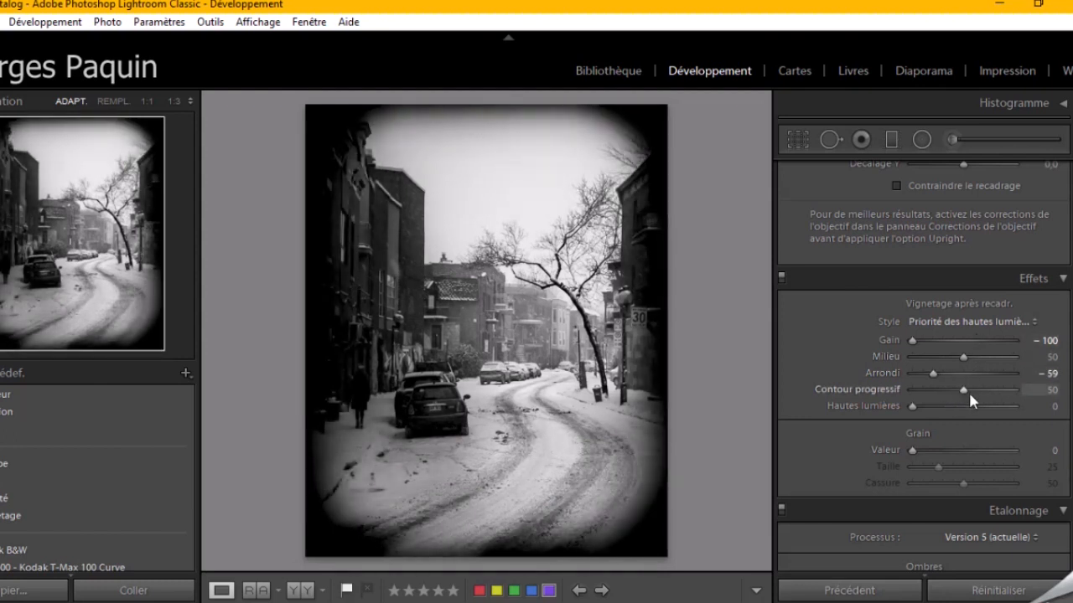
pyautogui.click(965, 391)
pyautogui.moveTo(966, 391); pyautogui.dragTo(990, 391)
# Adjust the vignette's shape to Milieu 40 and Arrondi −54.
pyautogui.click(964, 358)
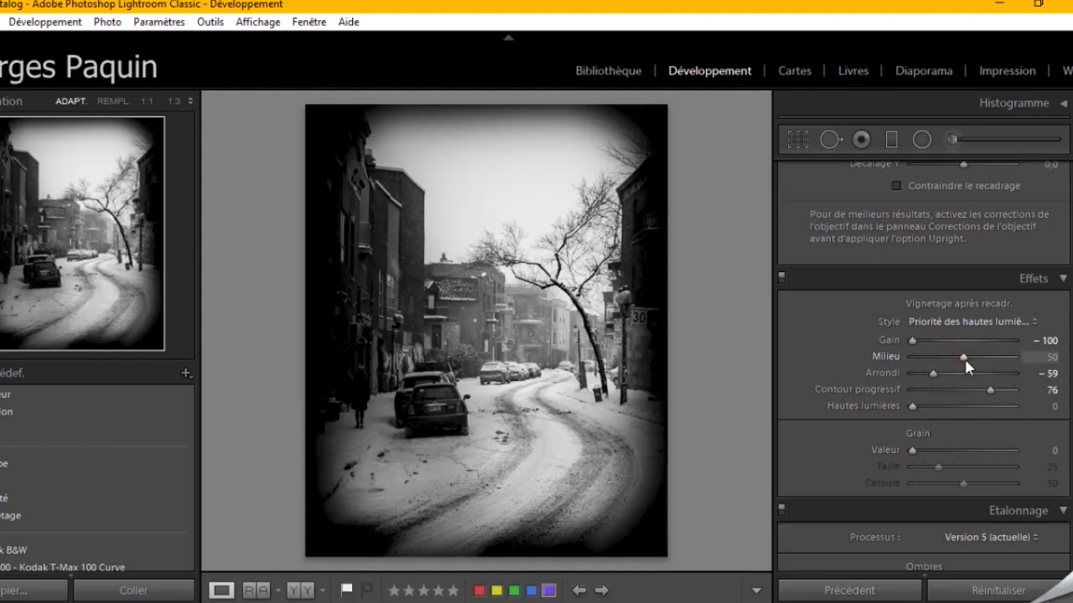
pyautogui.press('Down')
pyautogui.press('Down')
pyautogui.press('Down')
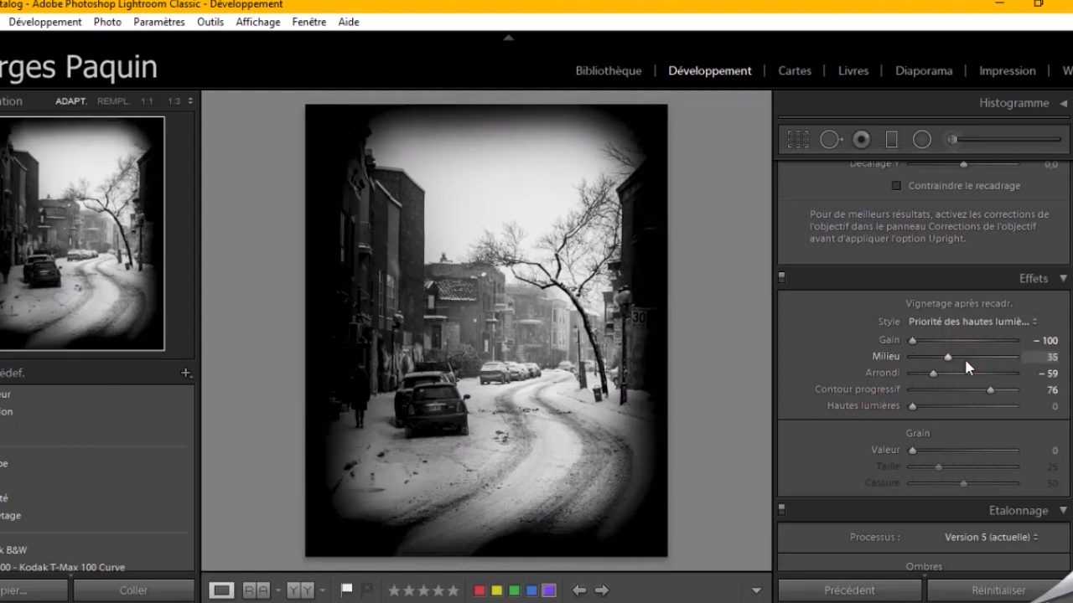
pyautogui.press('Down')
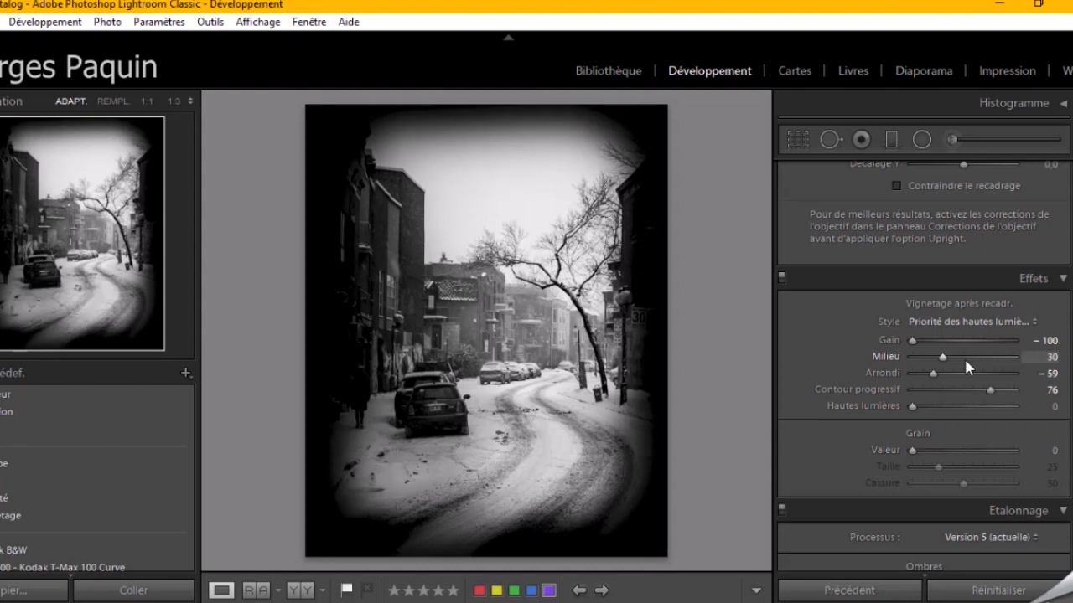
pyautogui.press('Up')
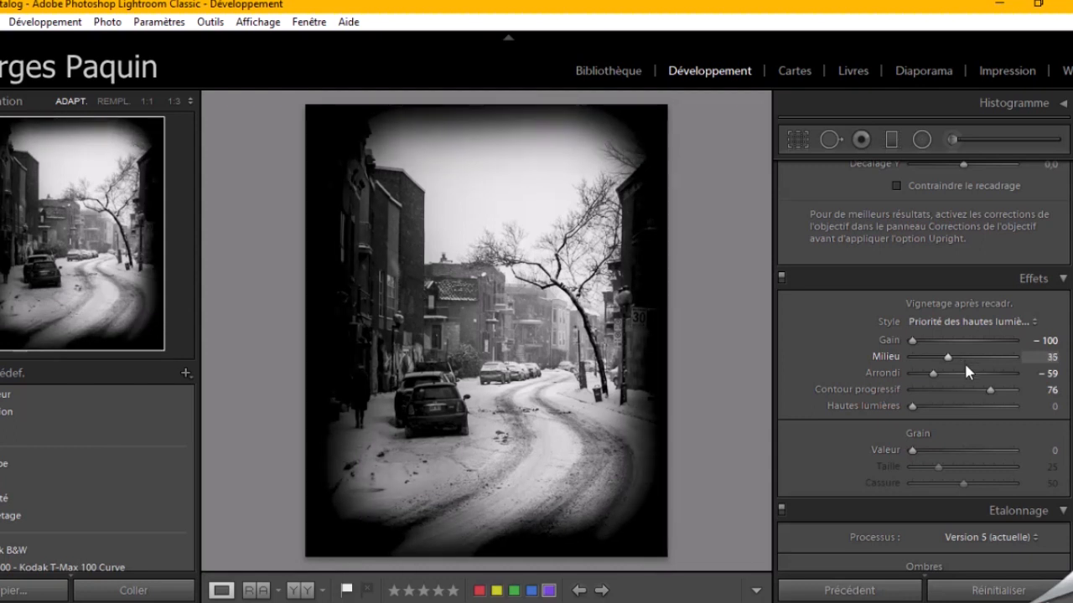
pyautogui.click(932, 375)
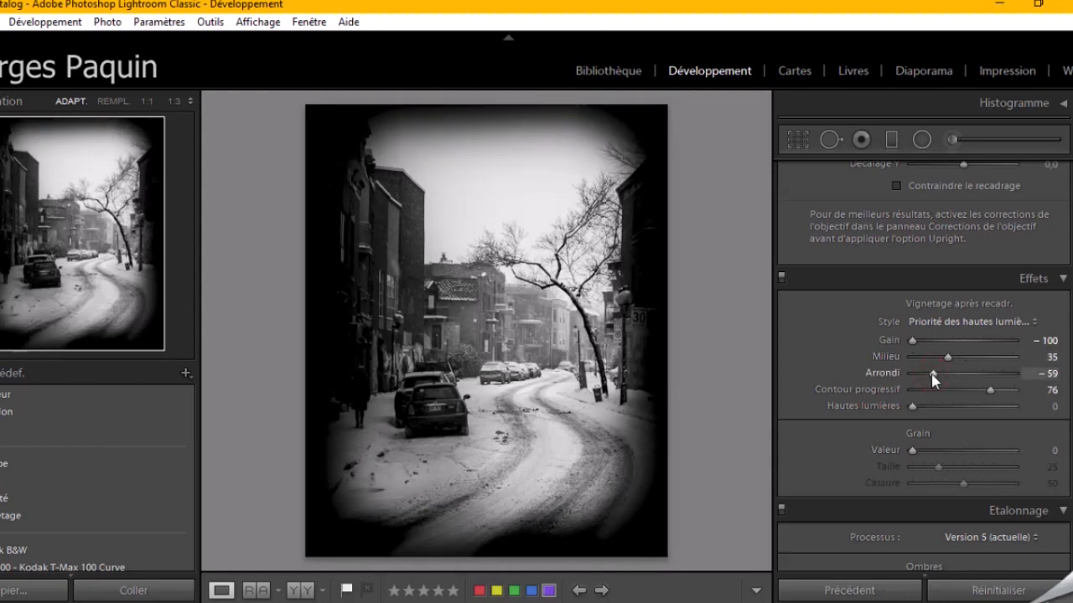
pyautogui.press('Up')
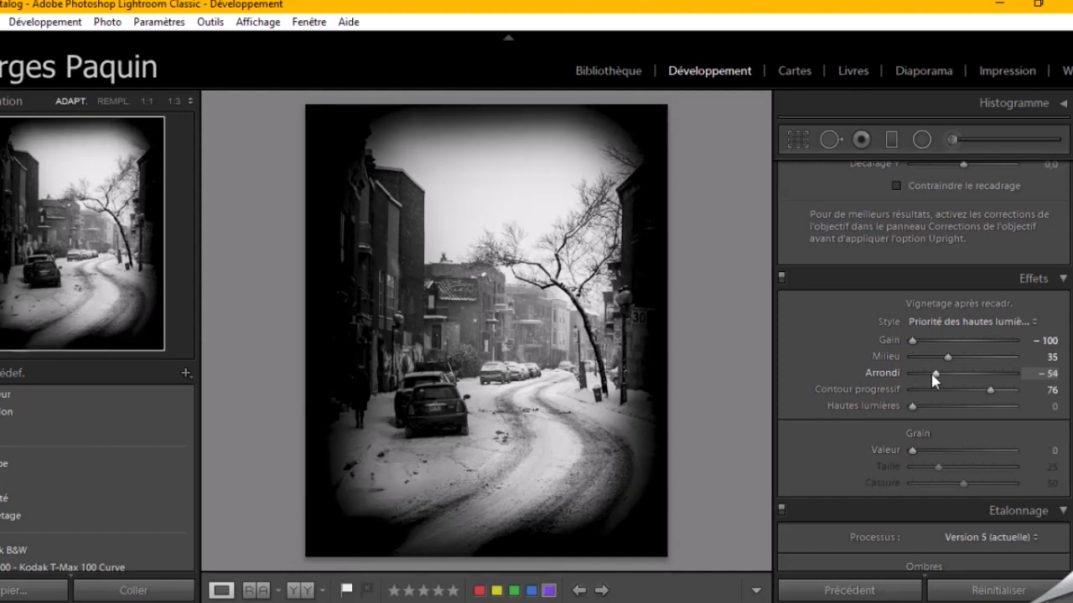
pyautogui.click(950, 360)
pyautogui.press('Up')
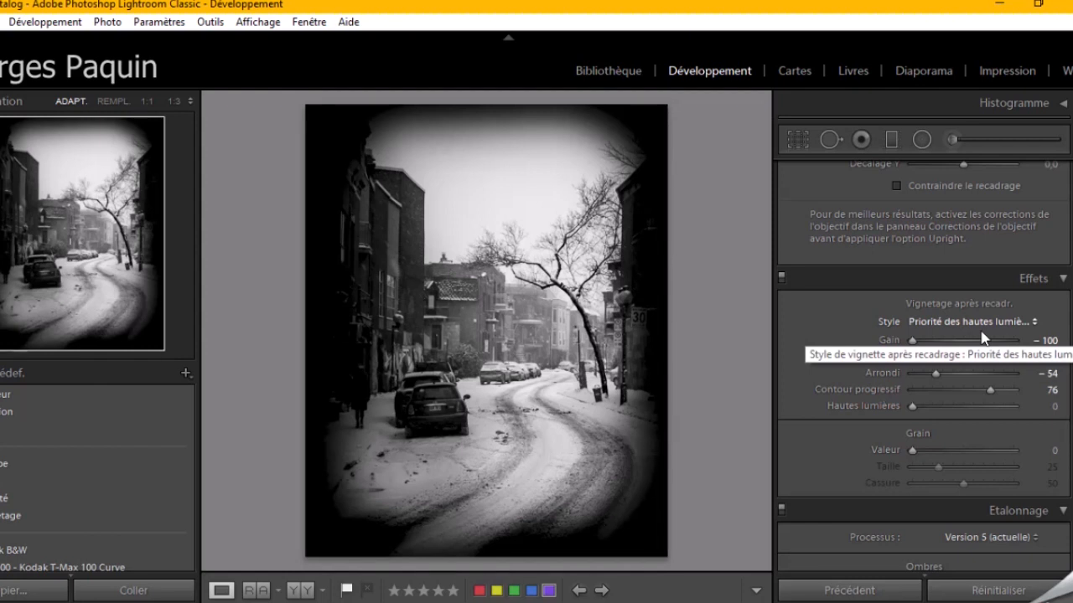
# Lighten the vignette by setting its Gain to −20.
pyautogui.click(913, 347)
pyautogui.press('Up')
pyautogui.press('Up')
pyautogui.press('Up')
pyautogui.press('Up')
pyautogui.press('Up')
pyautogui.press('Up')
pyautogui.press('Up')
pyautogui.press('Up')
pyautogui.press('Up')
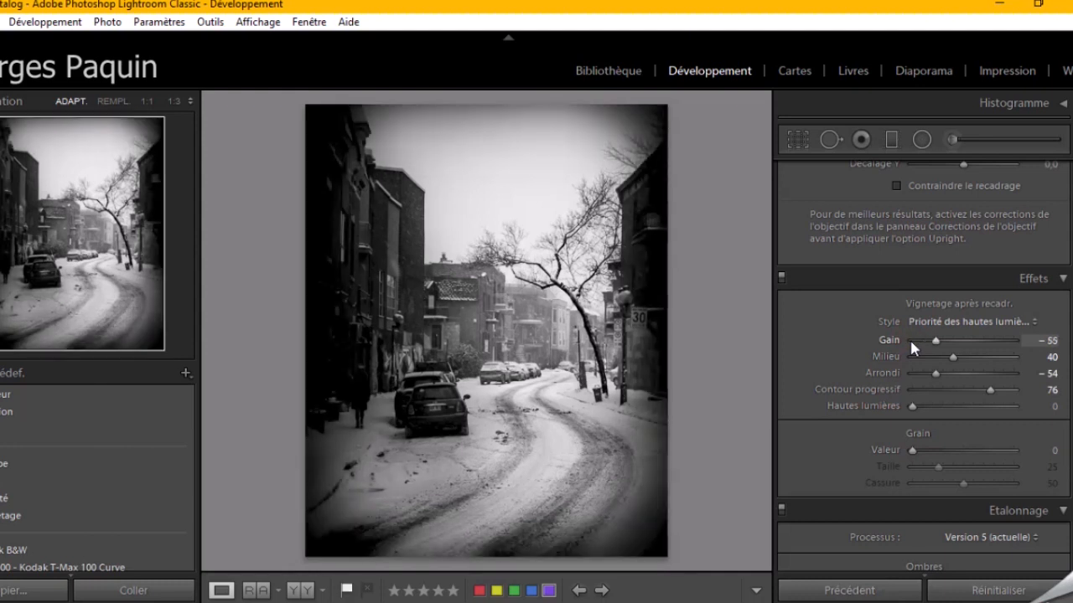
pyautogui.press('Up')
pyautogui.press('Up')
pyautogui.press('Up')
pyautogui.press('Up')
pyautogui.press('Up')
pyautogui.press('Up')
pyautogui.press('Up')
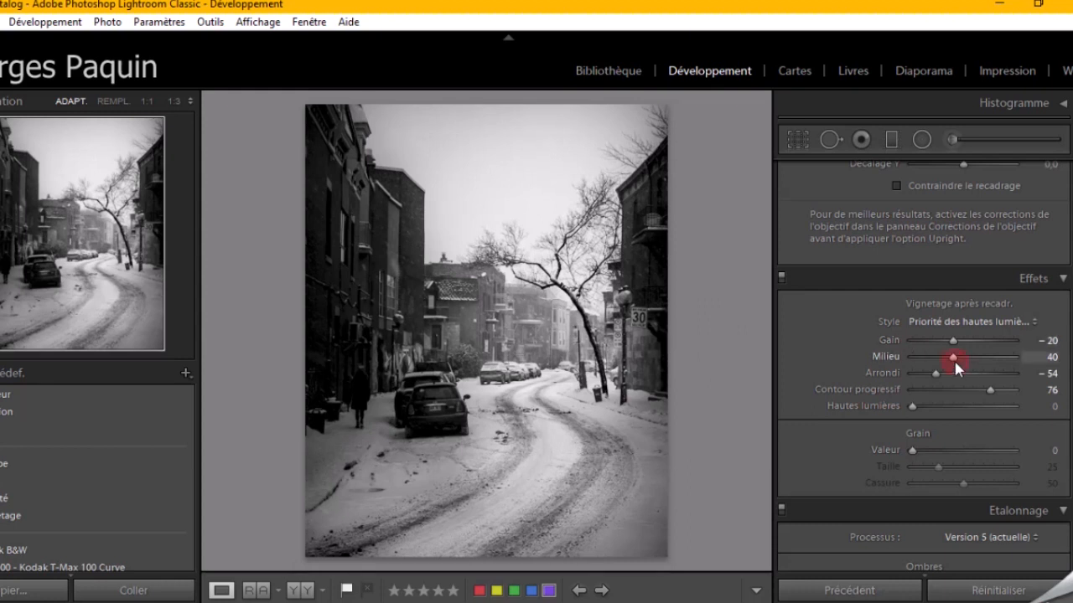
# Set the vignette's Milieu to 55.
pyautogui.press('Up')
pyautogui.press('Up')
pyautogui.press('Up')
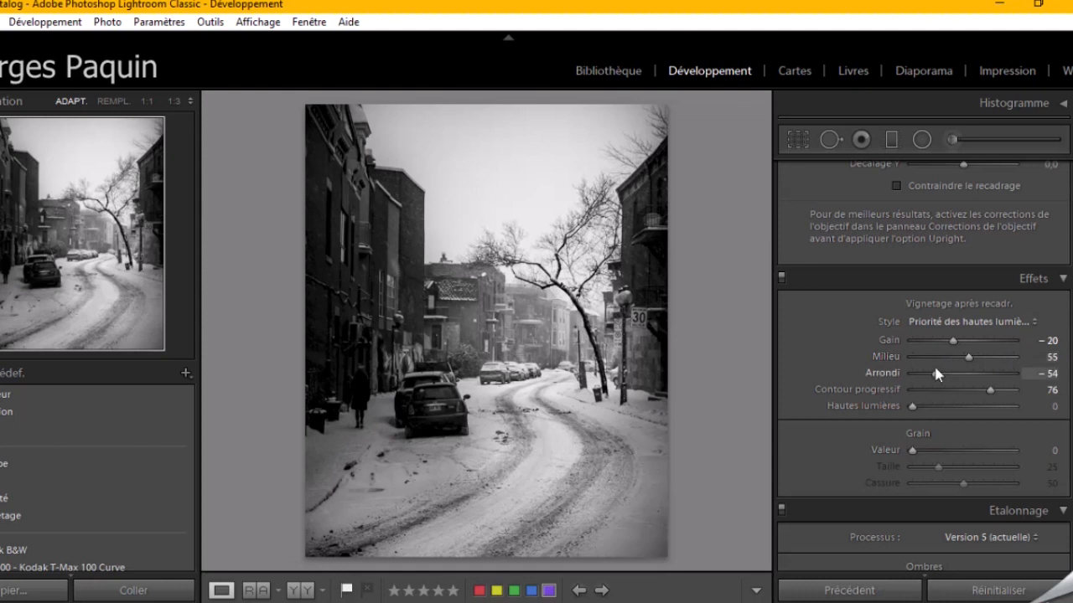
# Set the vignette's Arrondi to −44 and change its style to Priorité de la couleur.
pyautogui.press('Up')
pyautogui.press('Up')
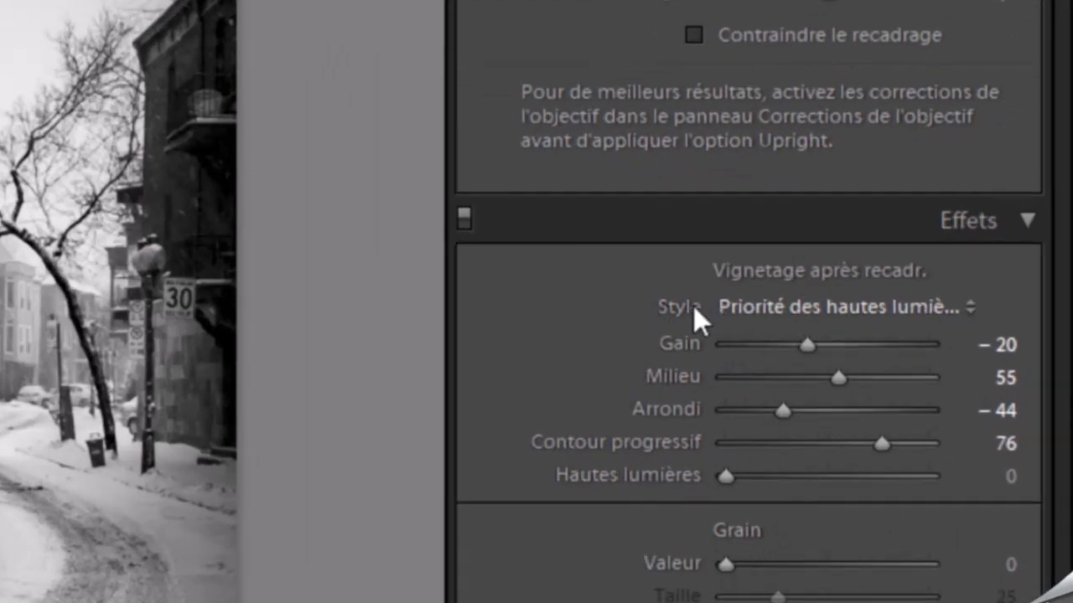
pyautogui.click(928, 300)
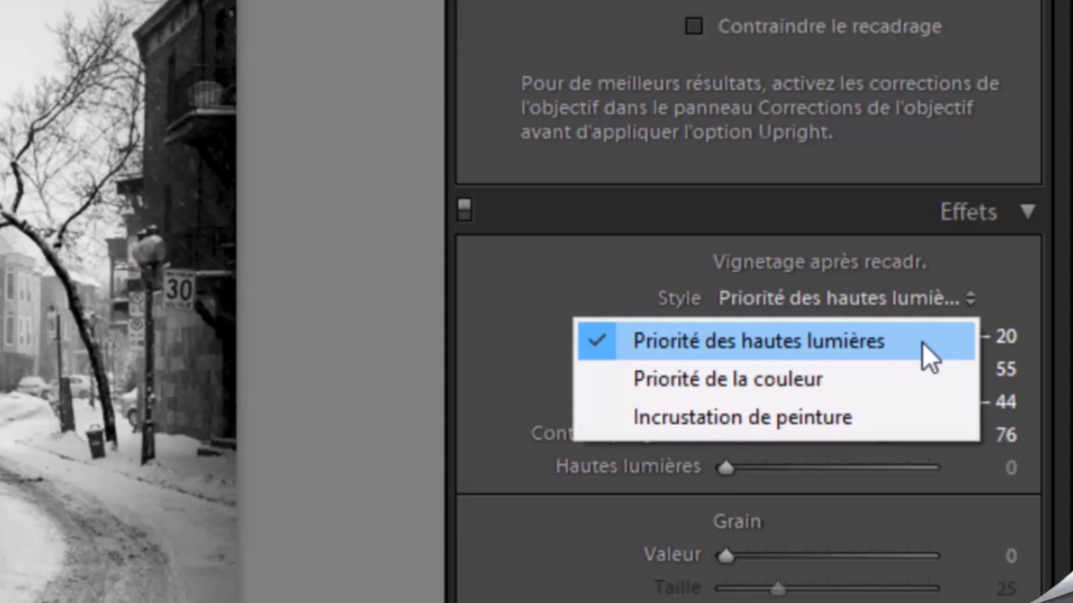
pyautogui.click(807, 382)
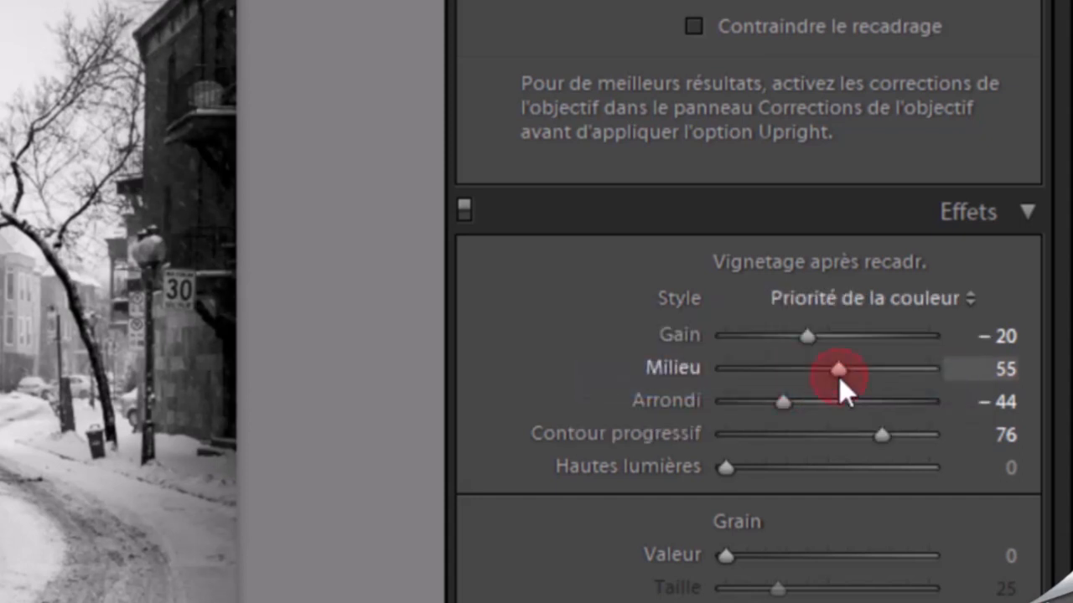
# Try the vignette style Incrustation de peinture with Milieu 65 and Gain −20.
pyautogui.click(900, 297)
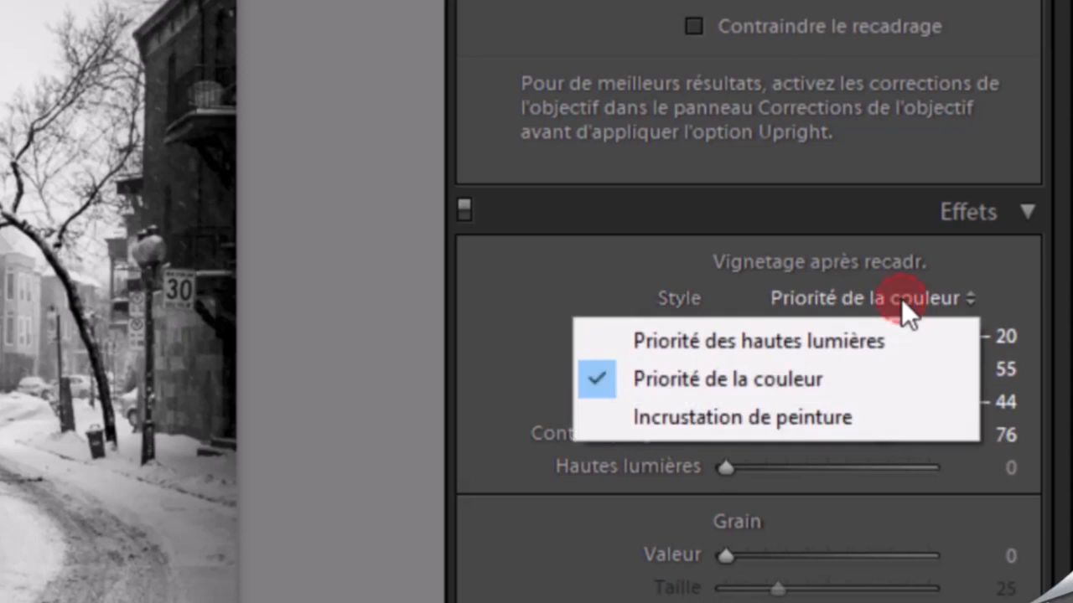
pyautogui.click(818, 422)
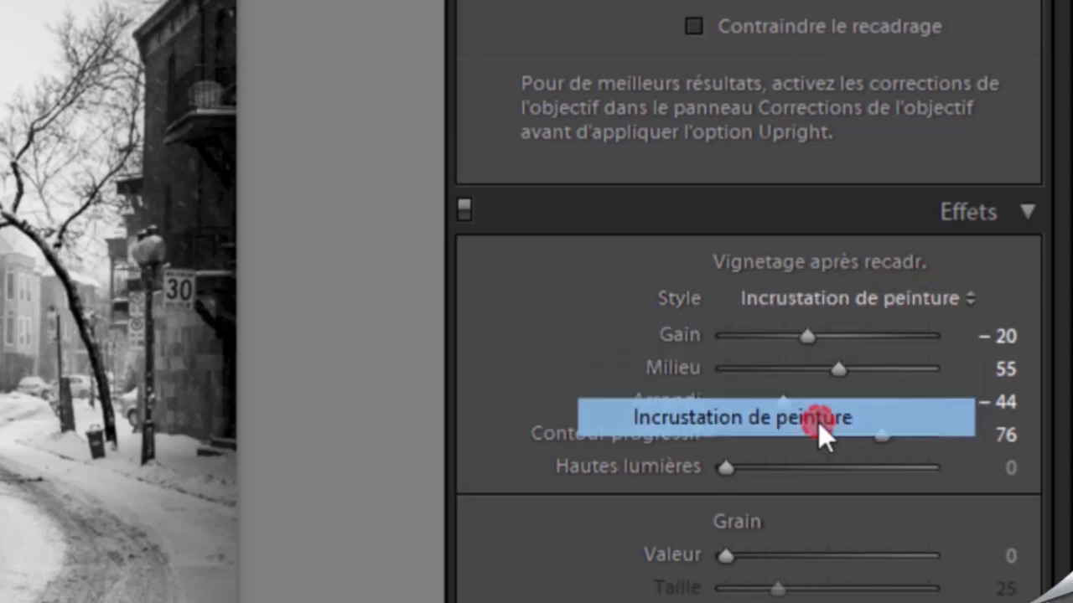
pyautogui.press('Up')
pyautogui.press('Up')
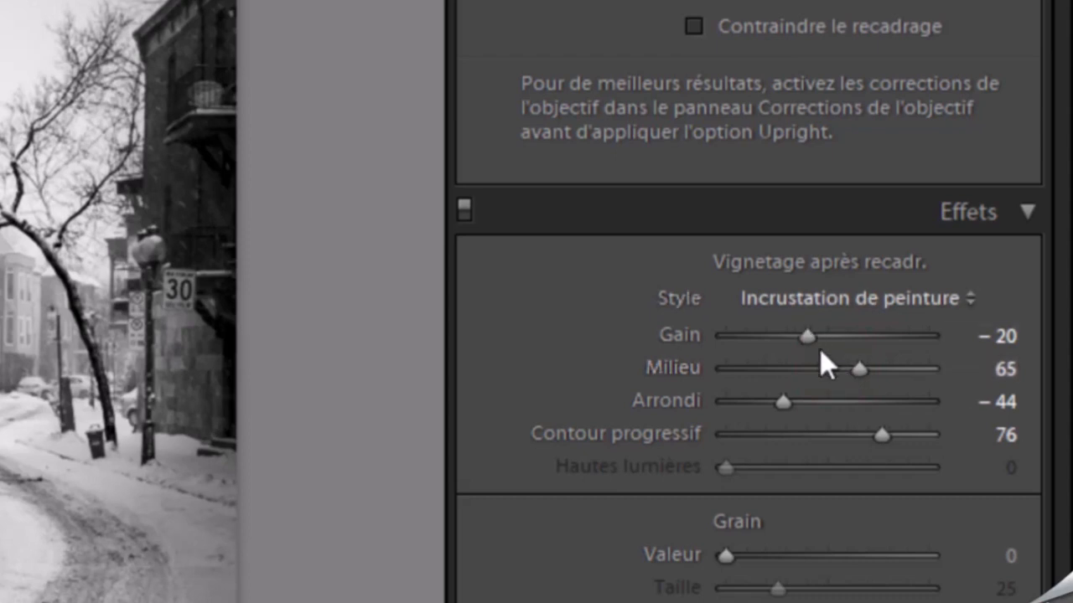
pyautogui.click(813, 339)
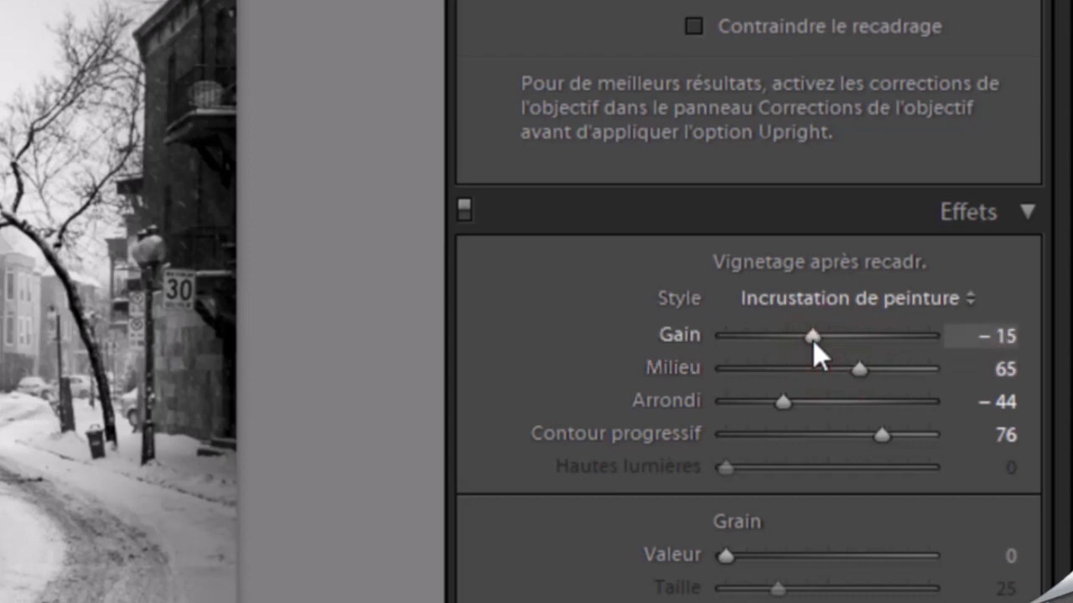
pyautogui.press('Down')
pyautogui.click(860, 376)
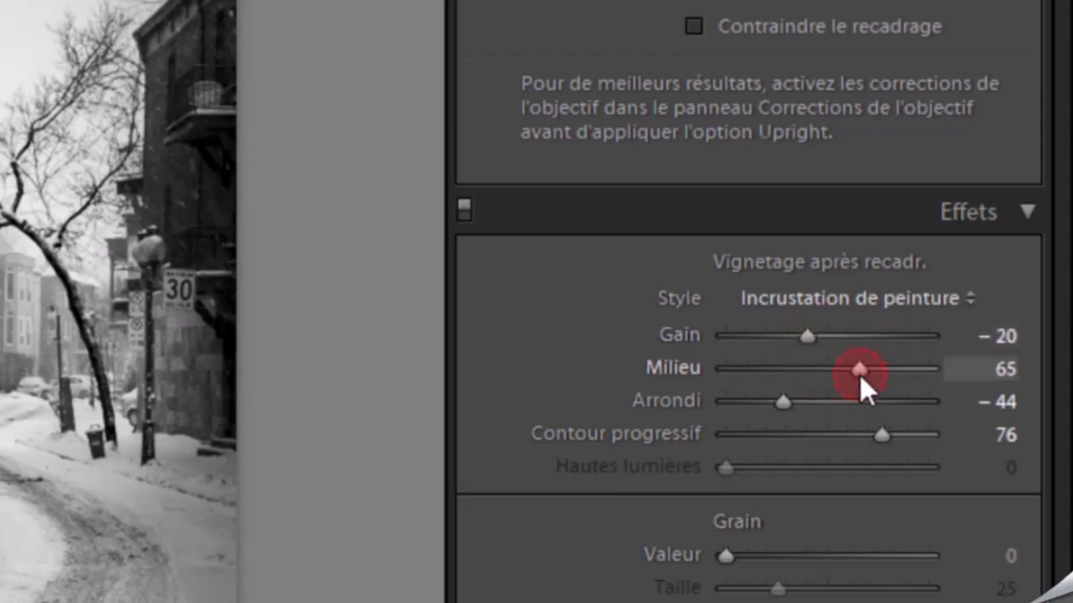
# Apply the Priorité de la couleur vignette style with Gain −15, Milieu 65 and Hautes lumières 86.
pyautogui.click(858, 298)
pyautogui.click(818, 386)
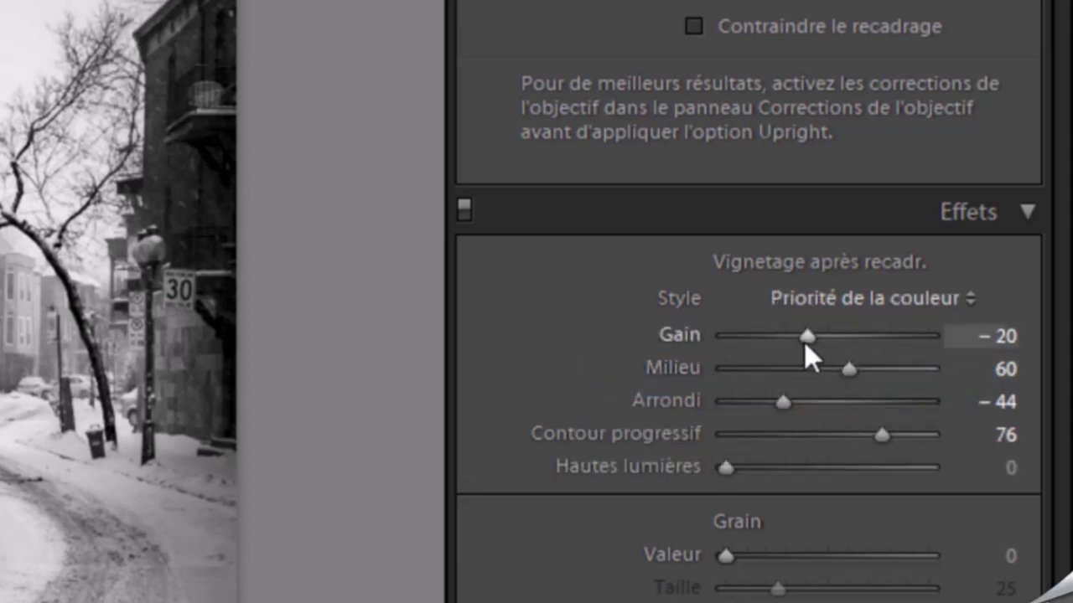
pyautogui.press('Up')
pyautogui.press('Up')
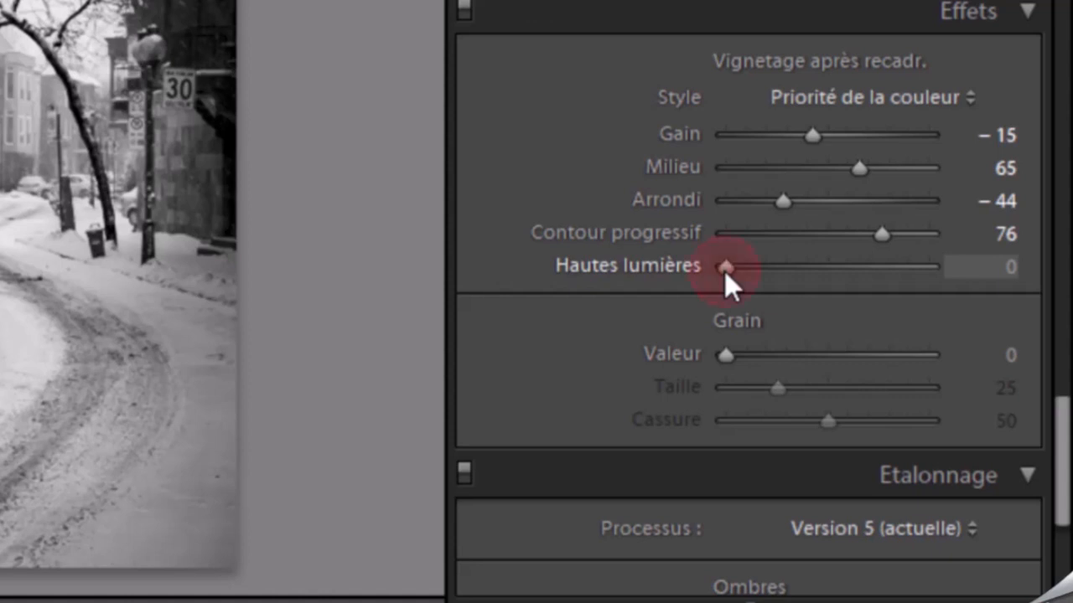
pyautogui.moveTo(724, 271); pyautogui.dragTo(899, 280)
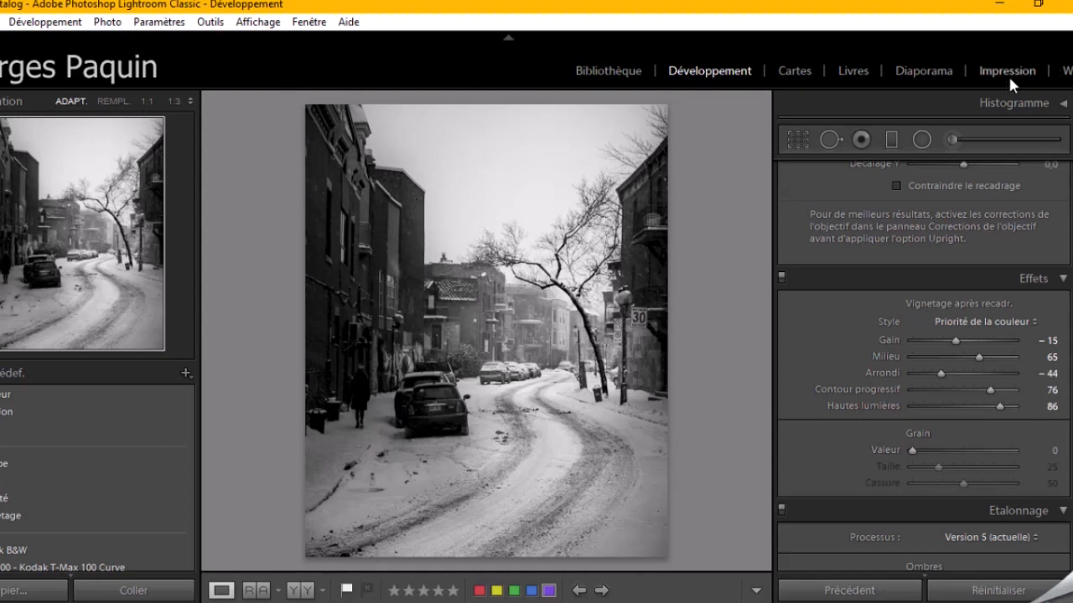
# Start a new adjustment brush with the Ombres effect set to 34.
pyautogui.click(951, 139)
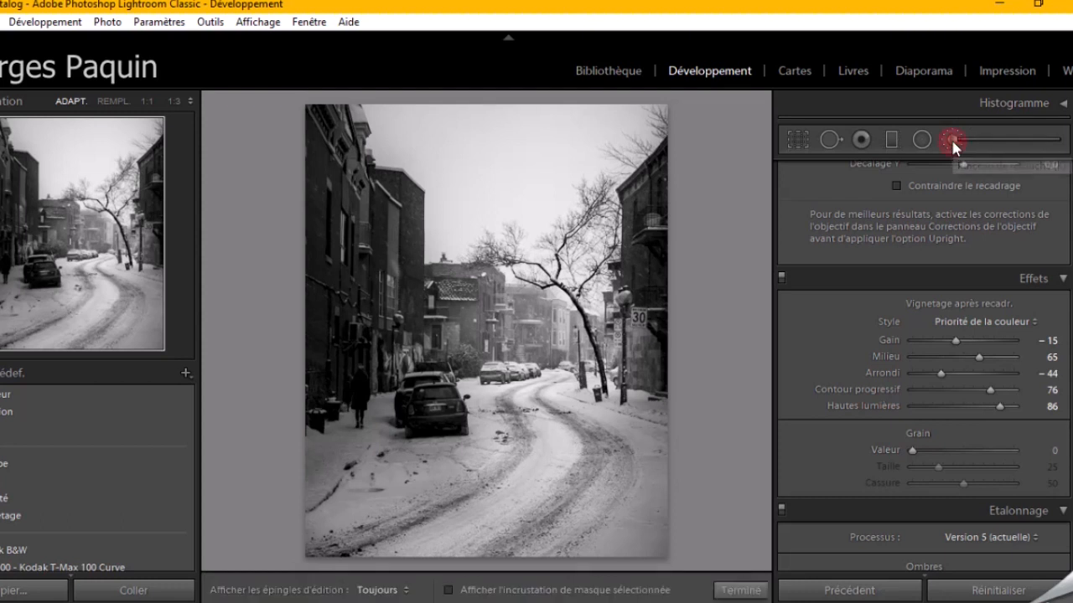
pyautogui.click(927, 198)
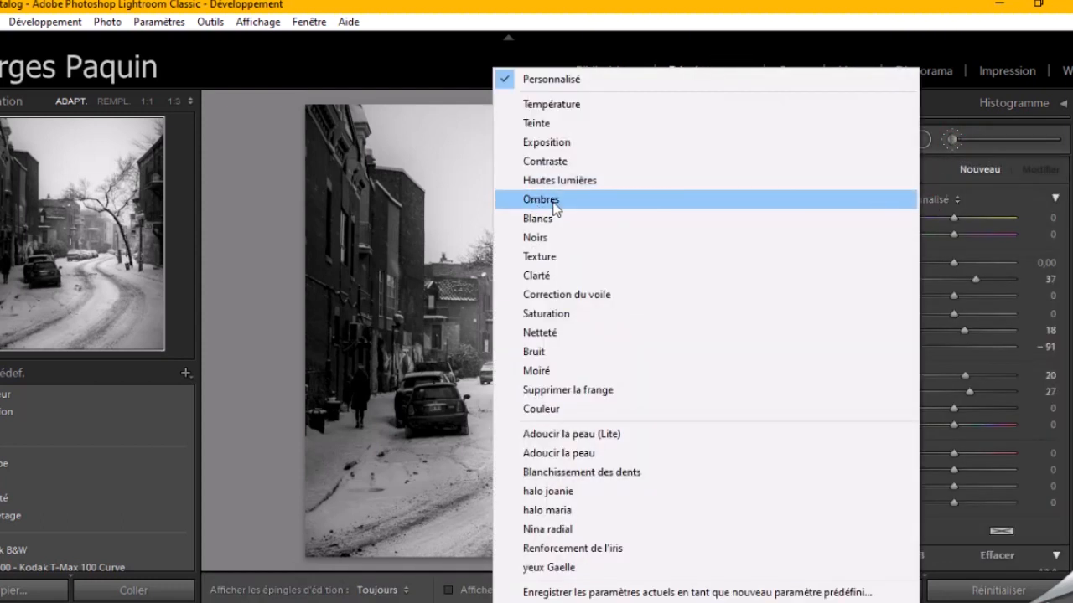
pyautogui.click(553, 201)
pyautogui.moveTo(969, 314); pyautogui.dragTo(974, 315)
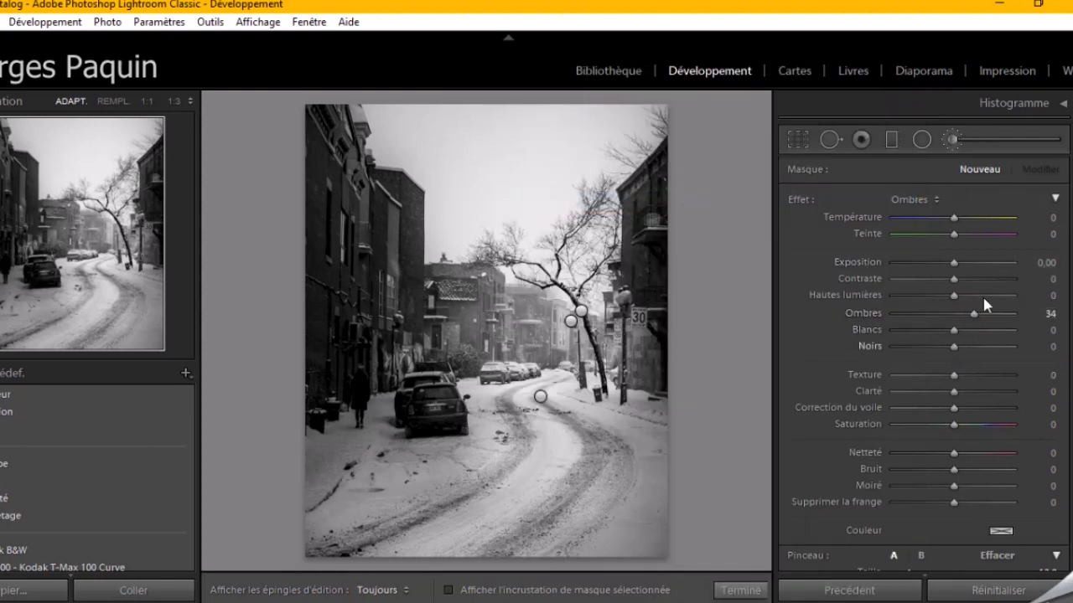
# Configure the brush with Taille 24, Contour progressif 70, Débit 79 and Densité 82.
pyautogui.scroll(-3, 841, 391)
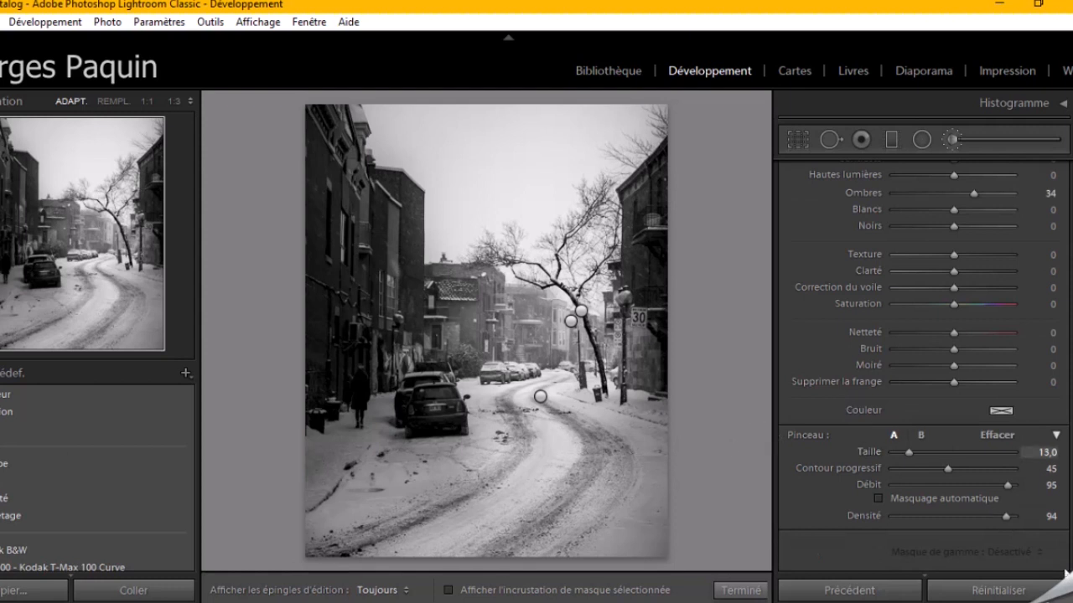
pyautogui.moveTo(1004, 518); pyautogui.dragTo(987, 520)
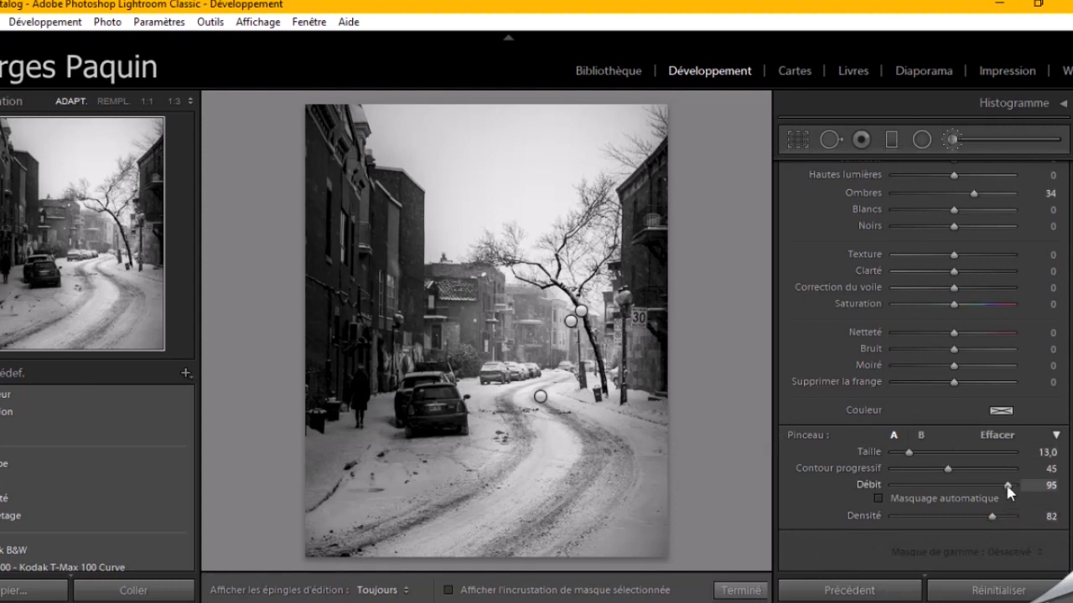
pyautogui.moveTo(1007, 486); pyautogui.dragTo(988, 491)
pyautogui.scroll(4, 349, 225)
pyautogui.keyDown('shift'); pyautogui.scroll(5, 334, 211); pyautogui.keyUp('shift')
pyautogui.scroll(2, 334, 212)
# Inspect the brushed left-hand buildings without edit pins, set their Ombres to 27 and finish the brush edit.
pyautogui.press('h')
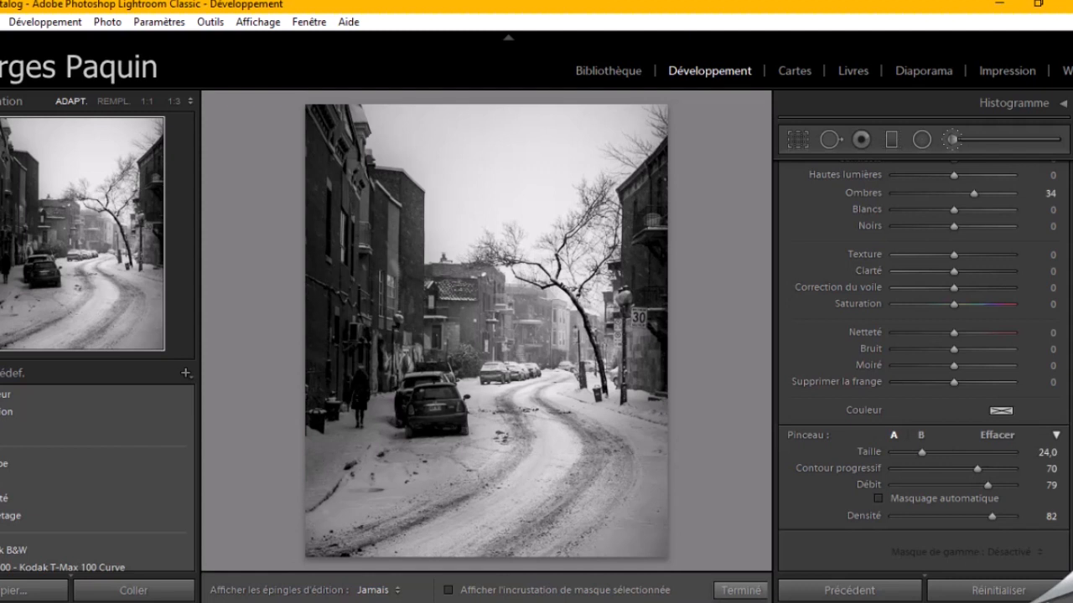
pyautogui.press('h')
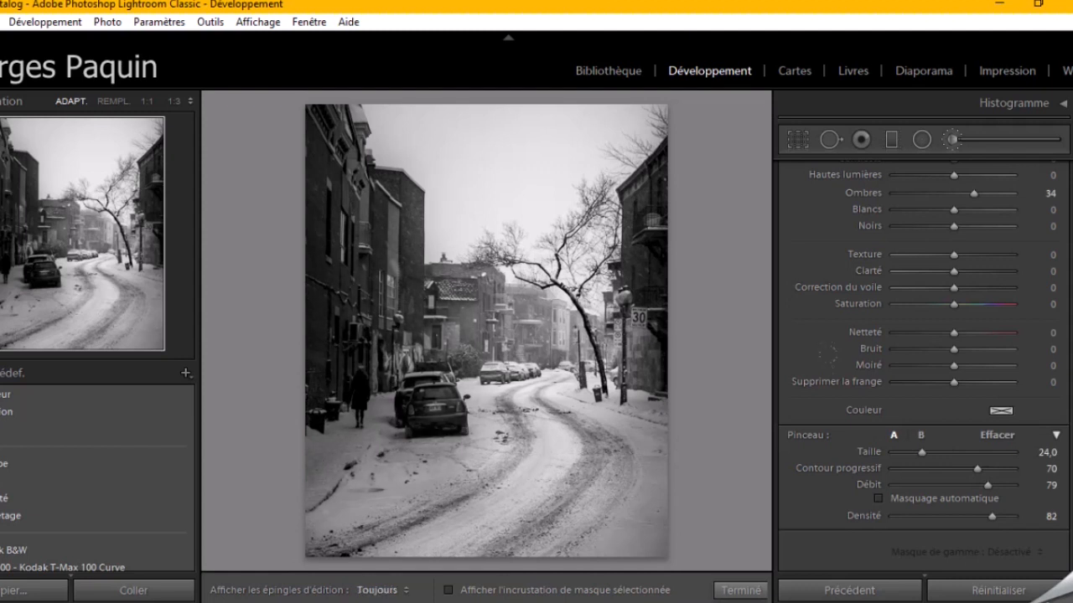
pyautogui.scroll(3, 980, 312)
pyautogui.moveTo(975, 314); pyautogui.dragTo(970, 316)
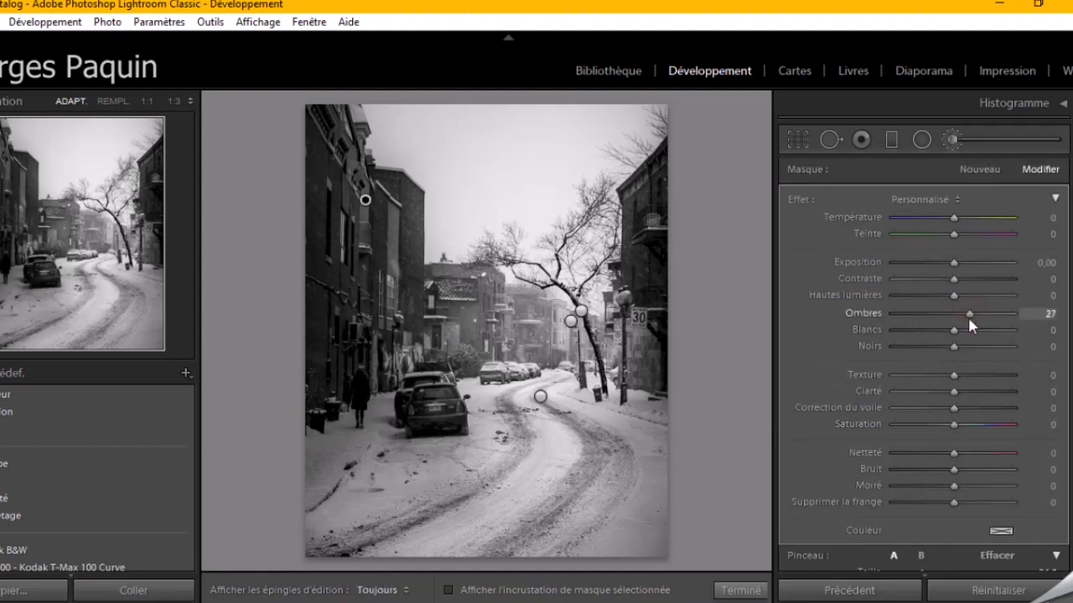
pyautogui.click(741, 590)
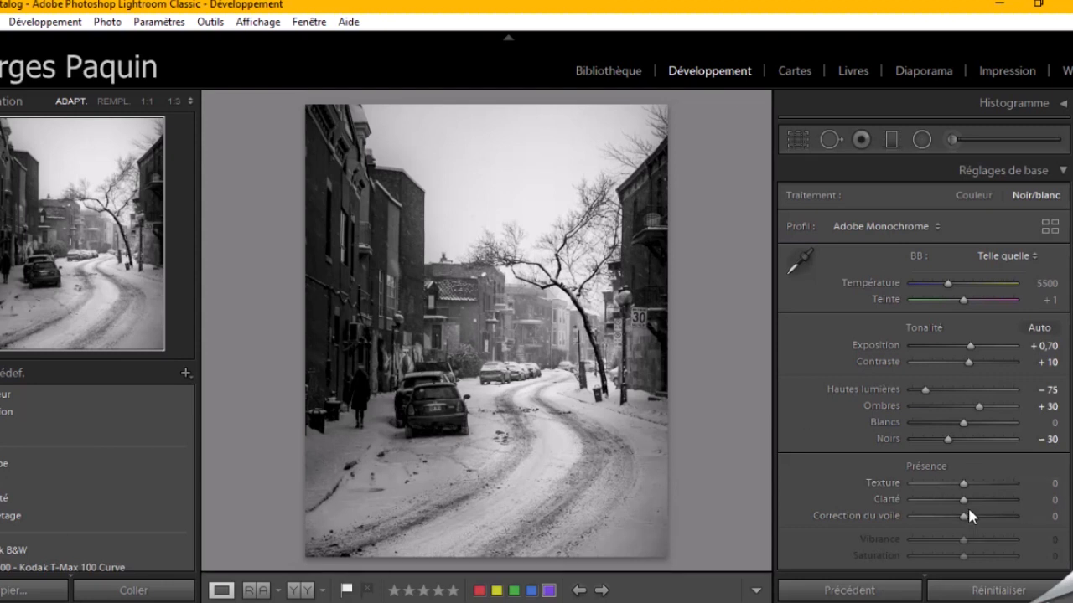
# Raise the photo's overall Clarté slightly in the basic adjustments.
pyautogui.moveTo(963, 501); pyautogui.dragTo(972, 483)
# Tint the highlights in Virage partiel with Teinte 82 and Saturation 8.
pyautogui.scroll(-10, 844, 413)
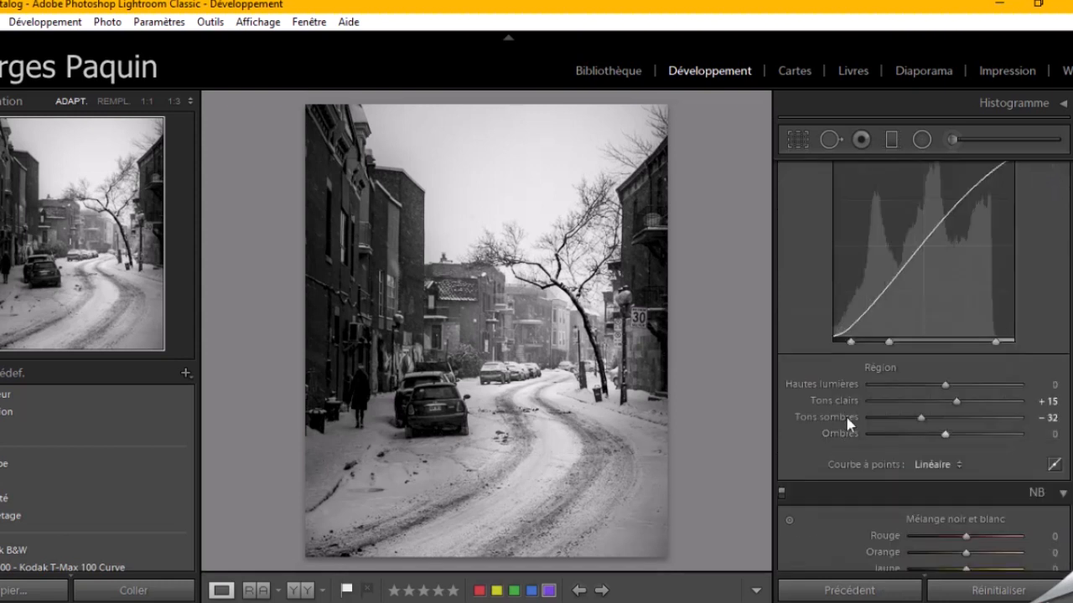
pyautogui.scroll(-3, 837, 423)
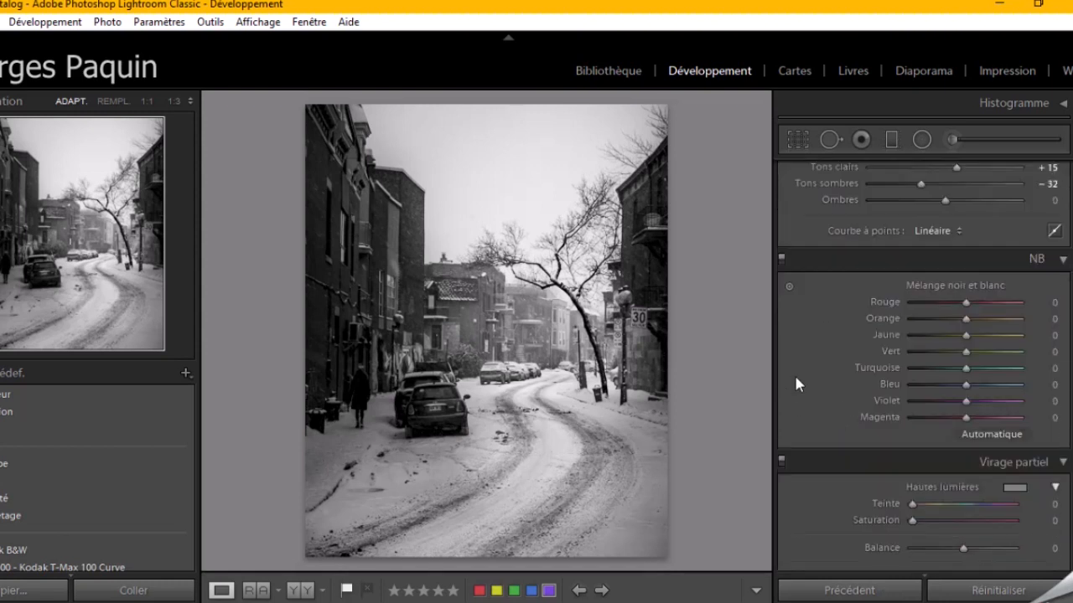
pyautogui.scroll(-3, 796, 383)
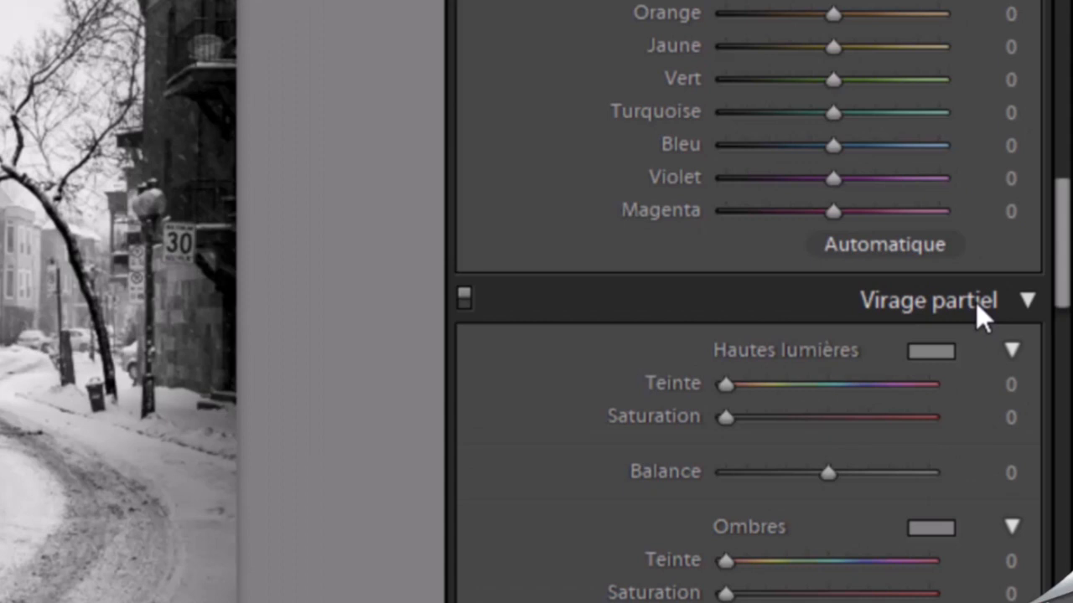
pyautogui.click(932, 350)
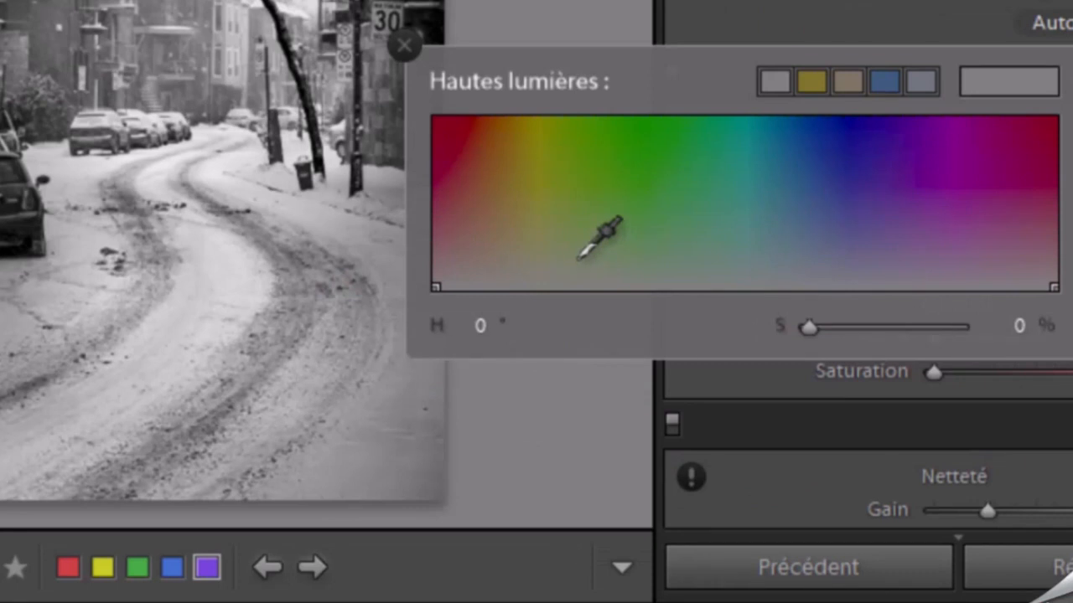
pyautogui.click(575, 269)
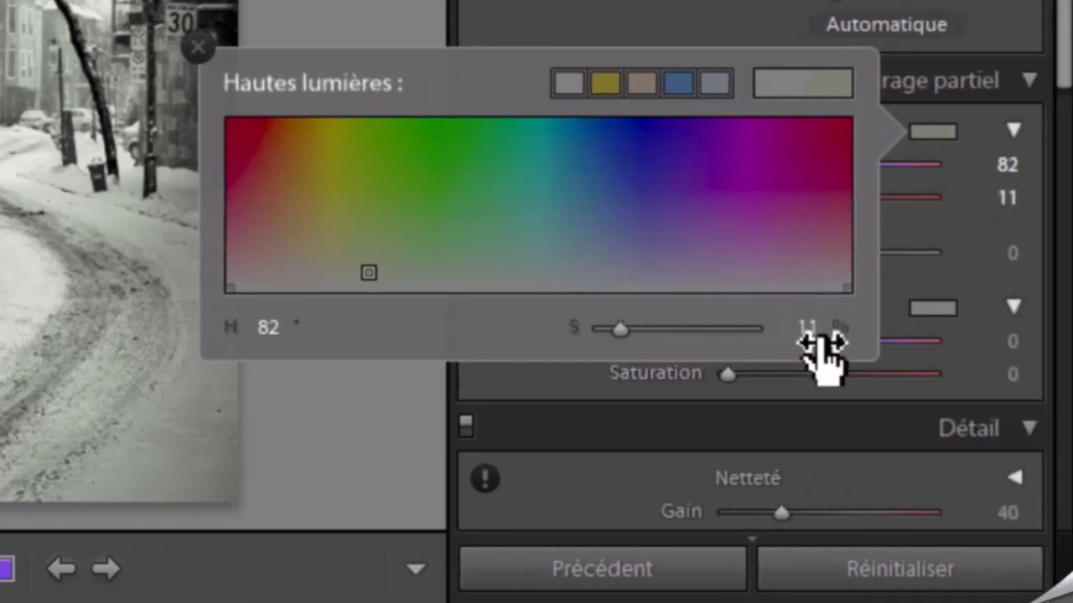
pyautogui.moveTo(617, 335); pyautogui.dragTo(613, 339)
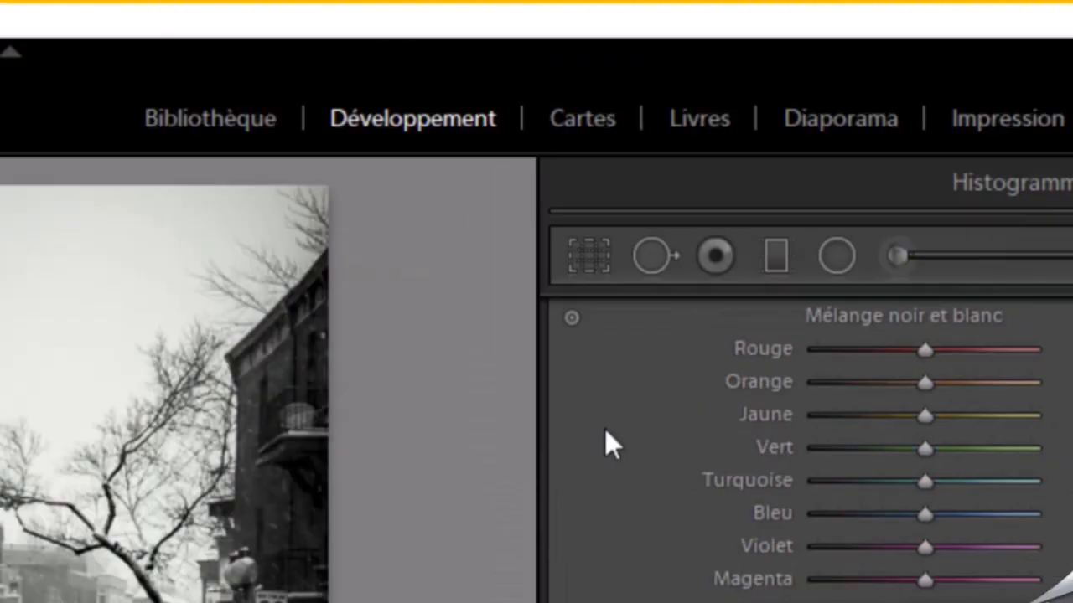
pyautogui.click(605, 429)
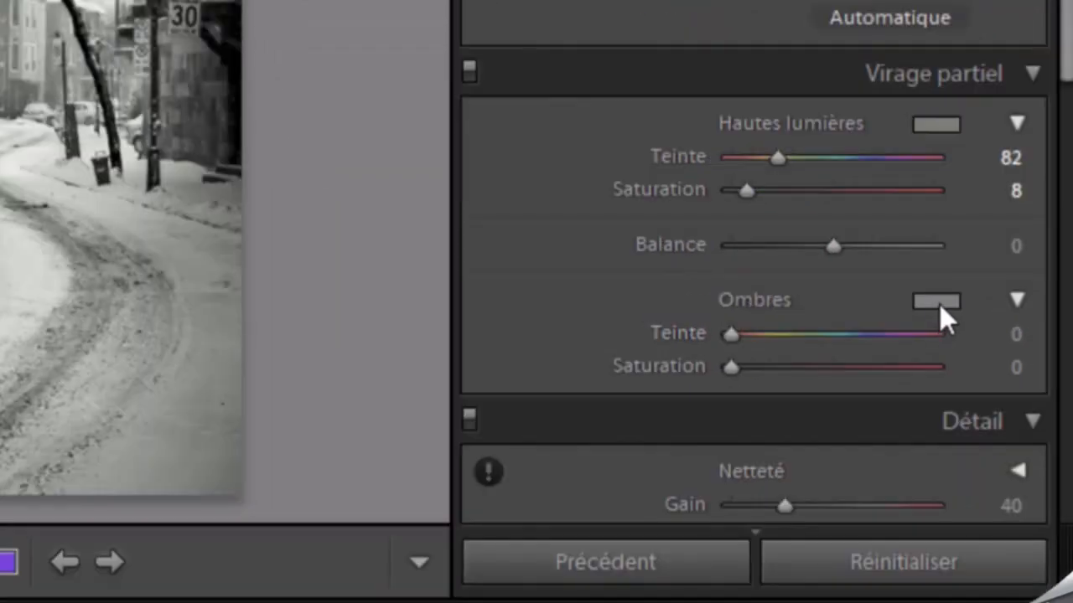
# Tint the shadows in Virage partiel a muted blue with Teinte 232 and Saturation 13.
pyautogui.click(937, 302)
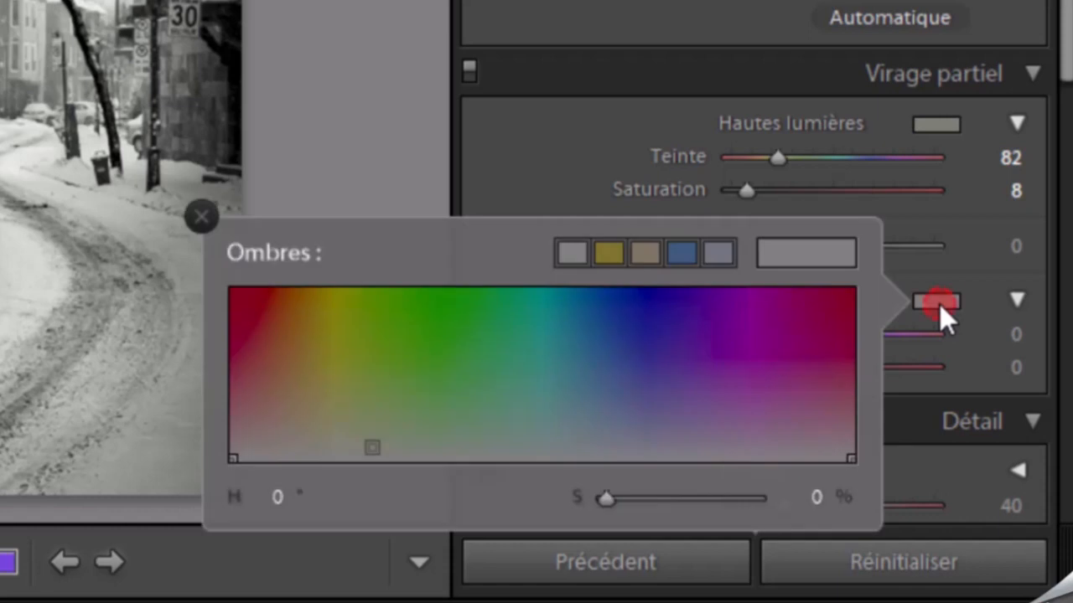
pyautogui.click(632, 438)
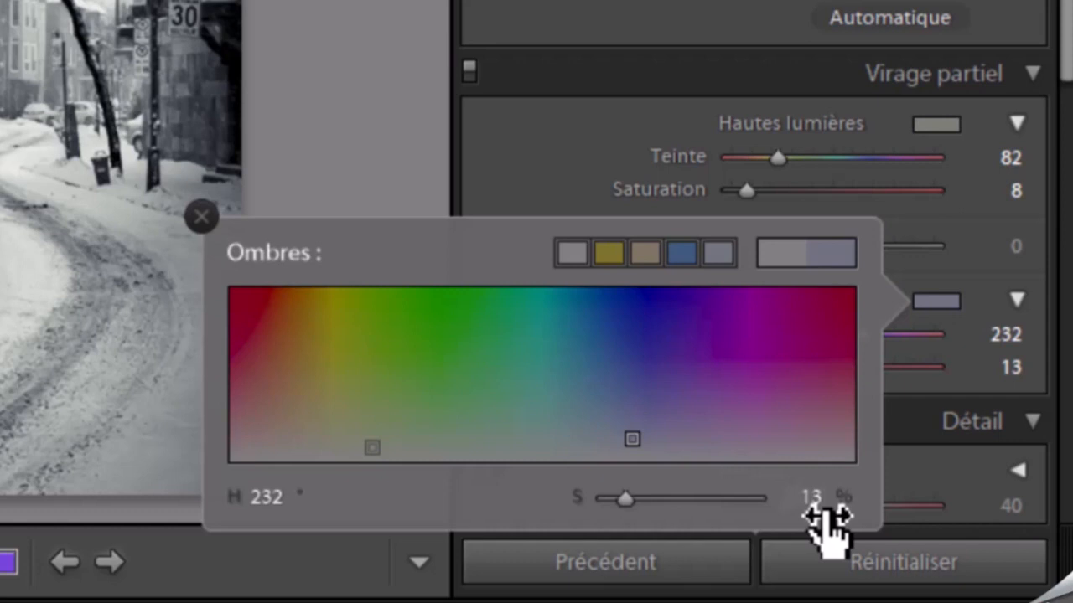
pyautogui.click(578, 164)
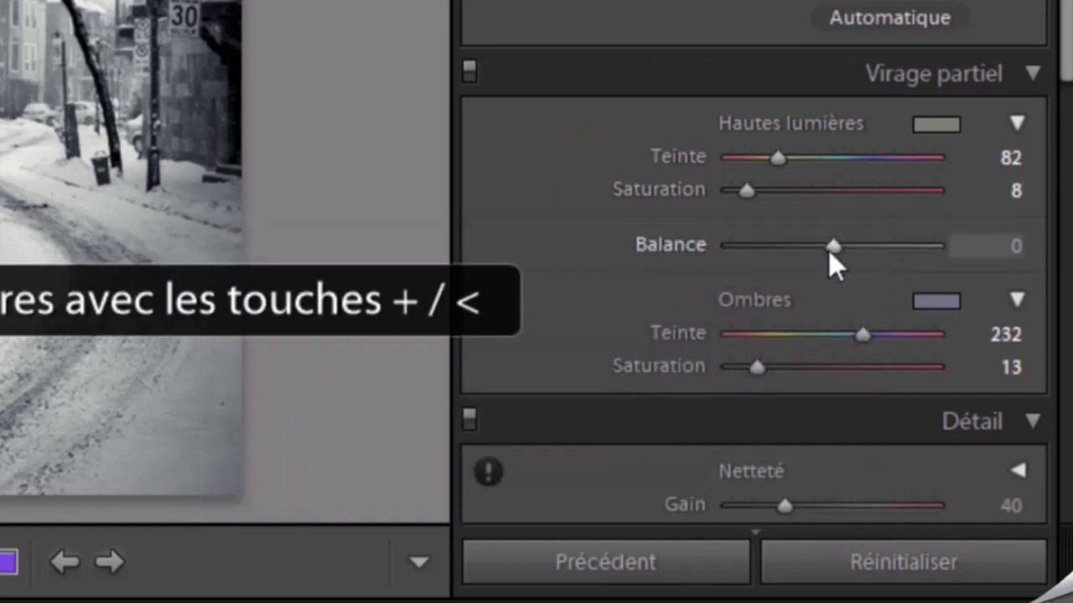
# Set the split toning Balance to +39 and compare the photo with the toning off and on.
pyautogui.moveTo(836, 249); pyautogui.dragTo(880, 272)
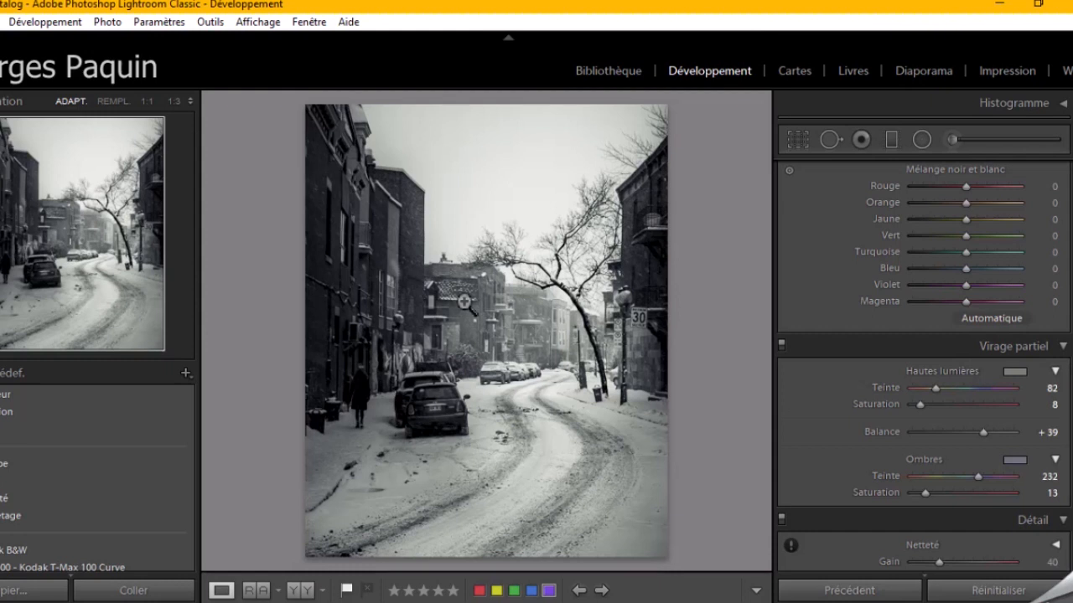
pyautogui.click(782, 347)
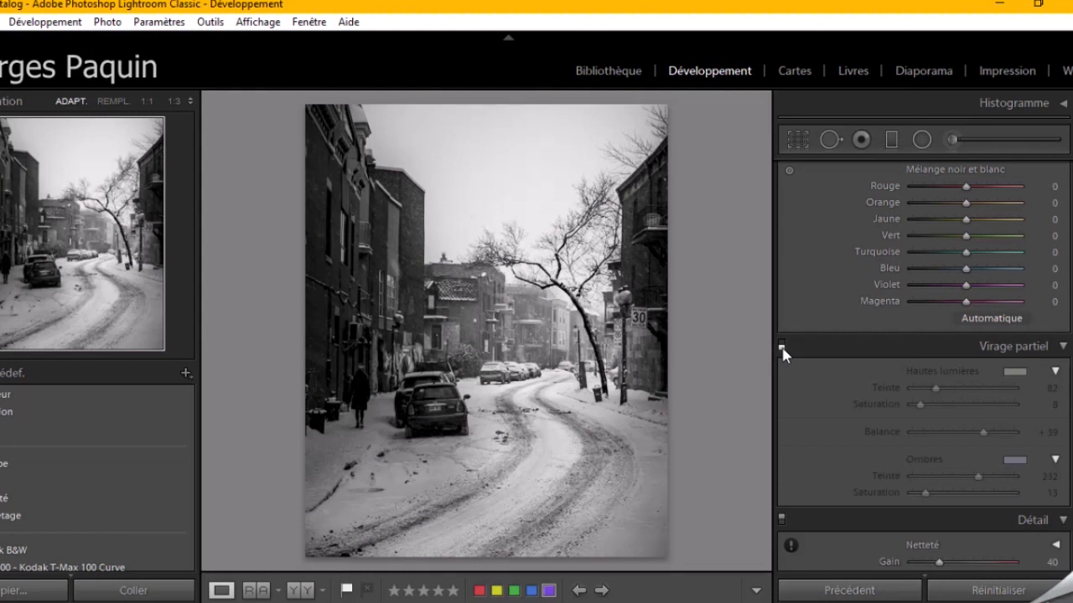
pyautogui.click(781, 346)
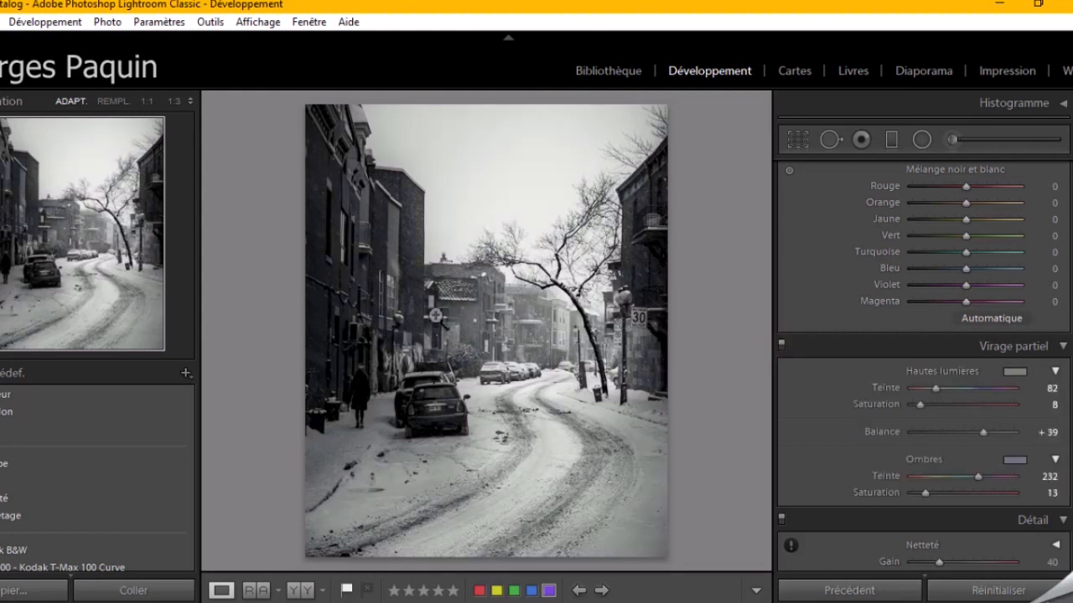